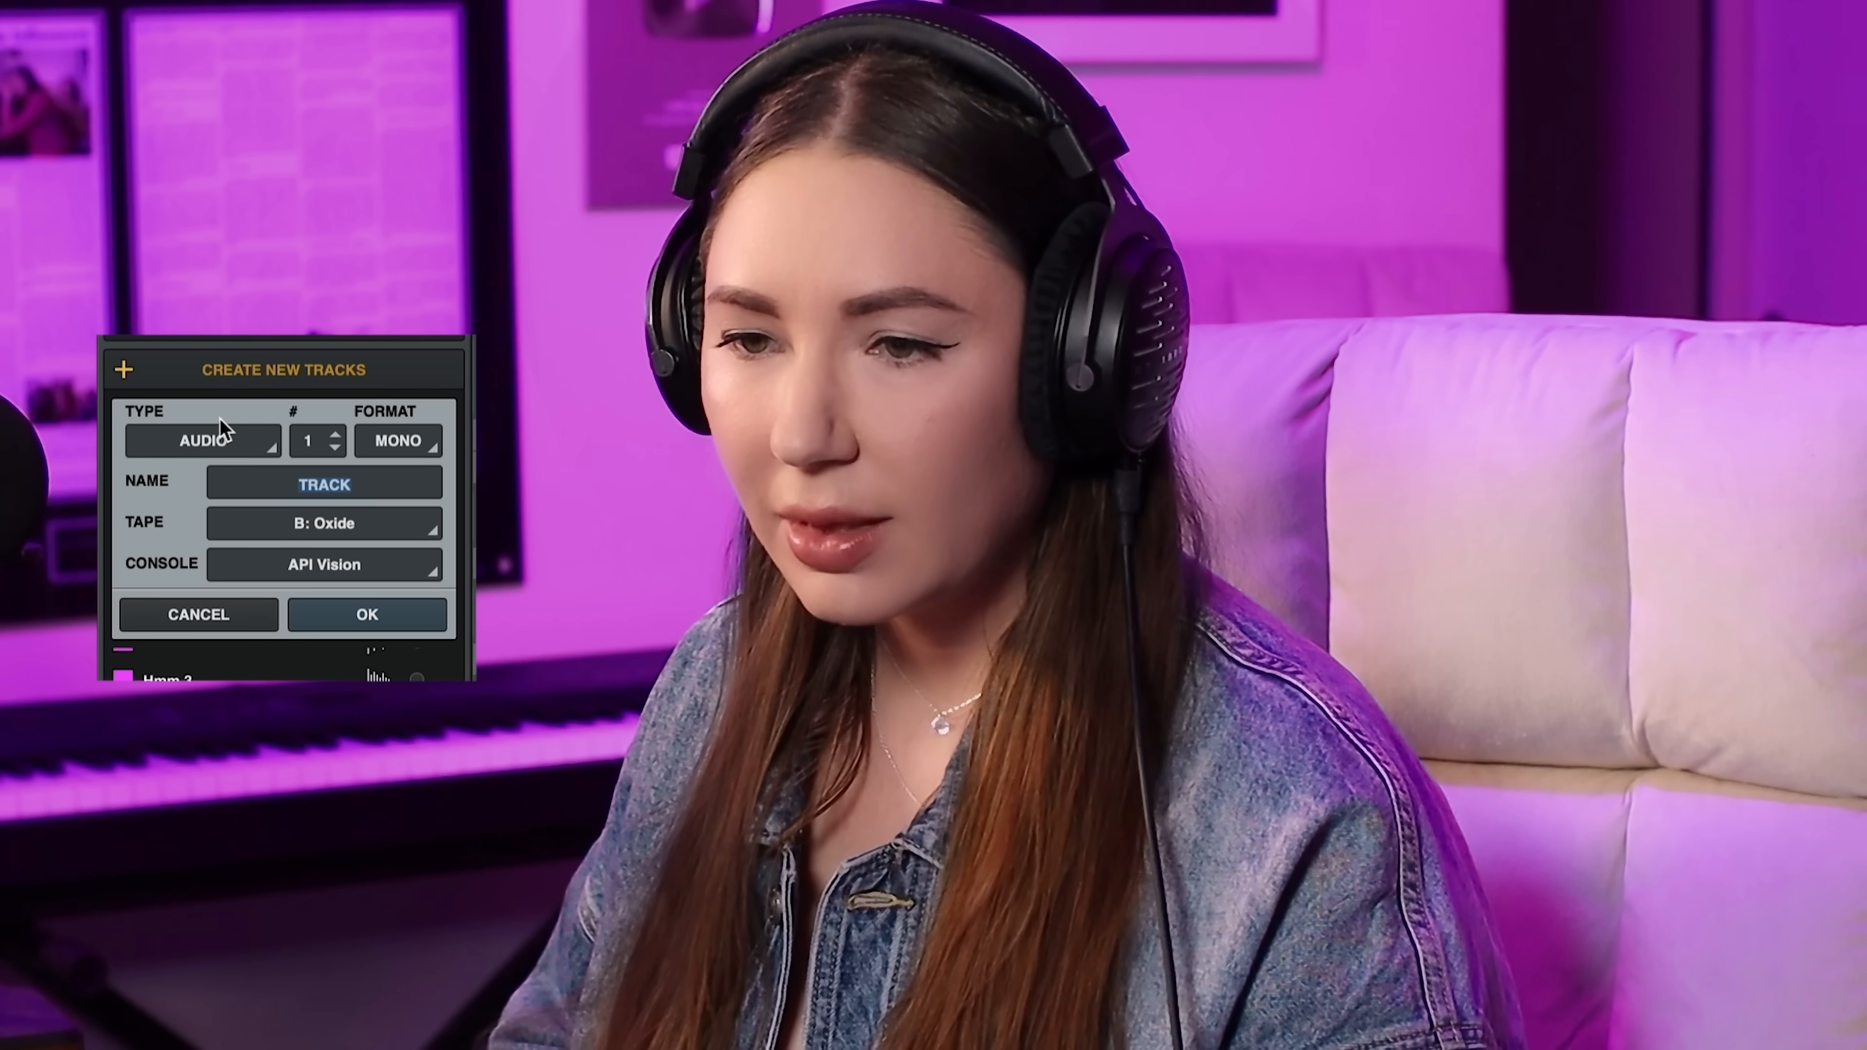
- Set up a single stereo bus named ALL VOX for the vocal tracks
{"action": "left_click", "coordinate": [219, 440]}
{"action": "left_click", "coordinate": [200, 542]}
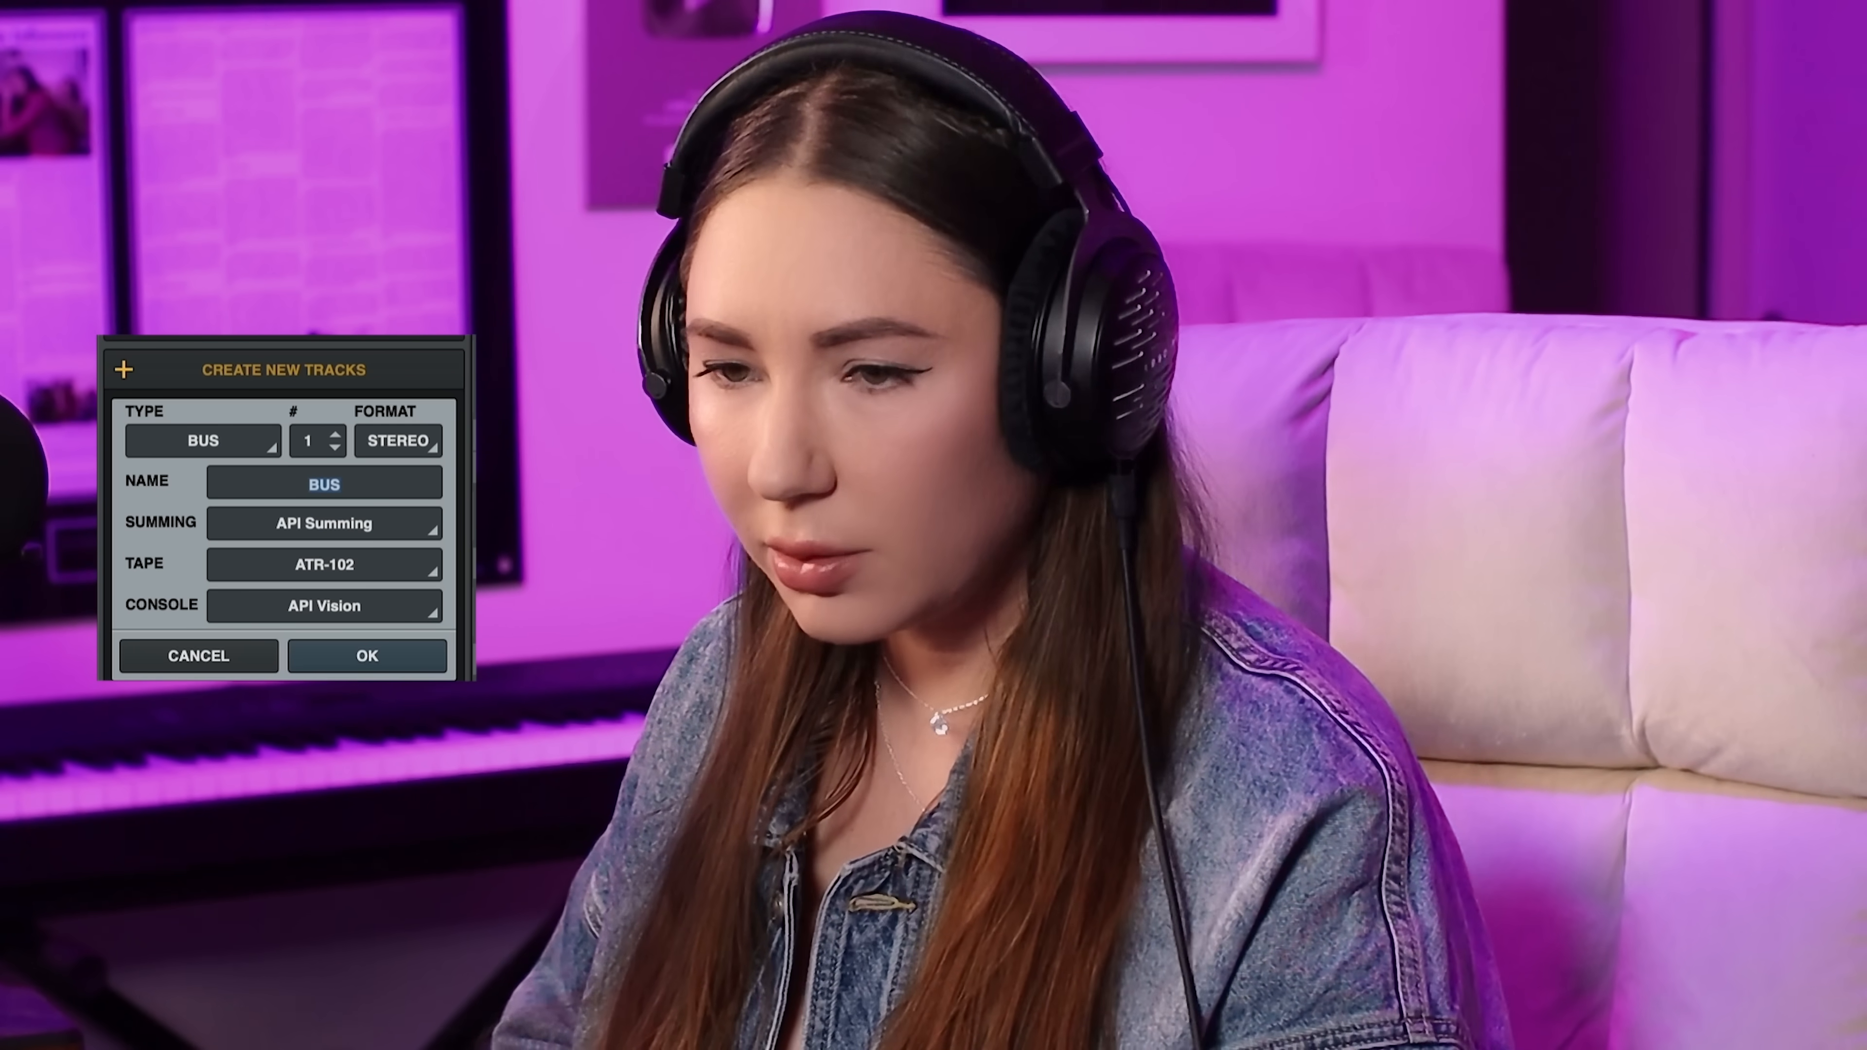
{"action": "type", "text": "ALL VOX"}
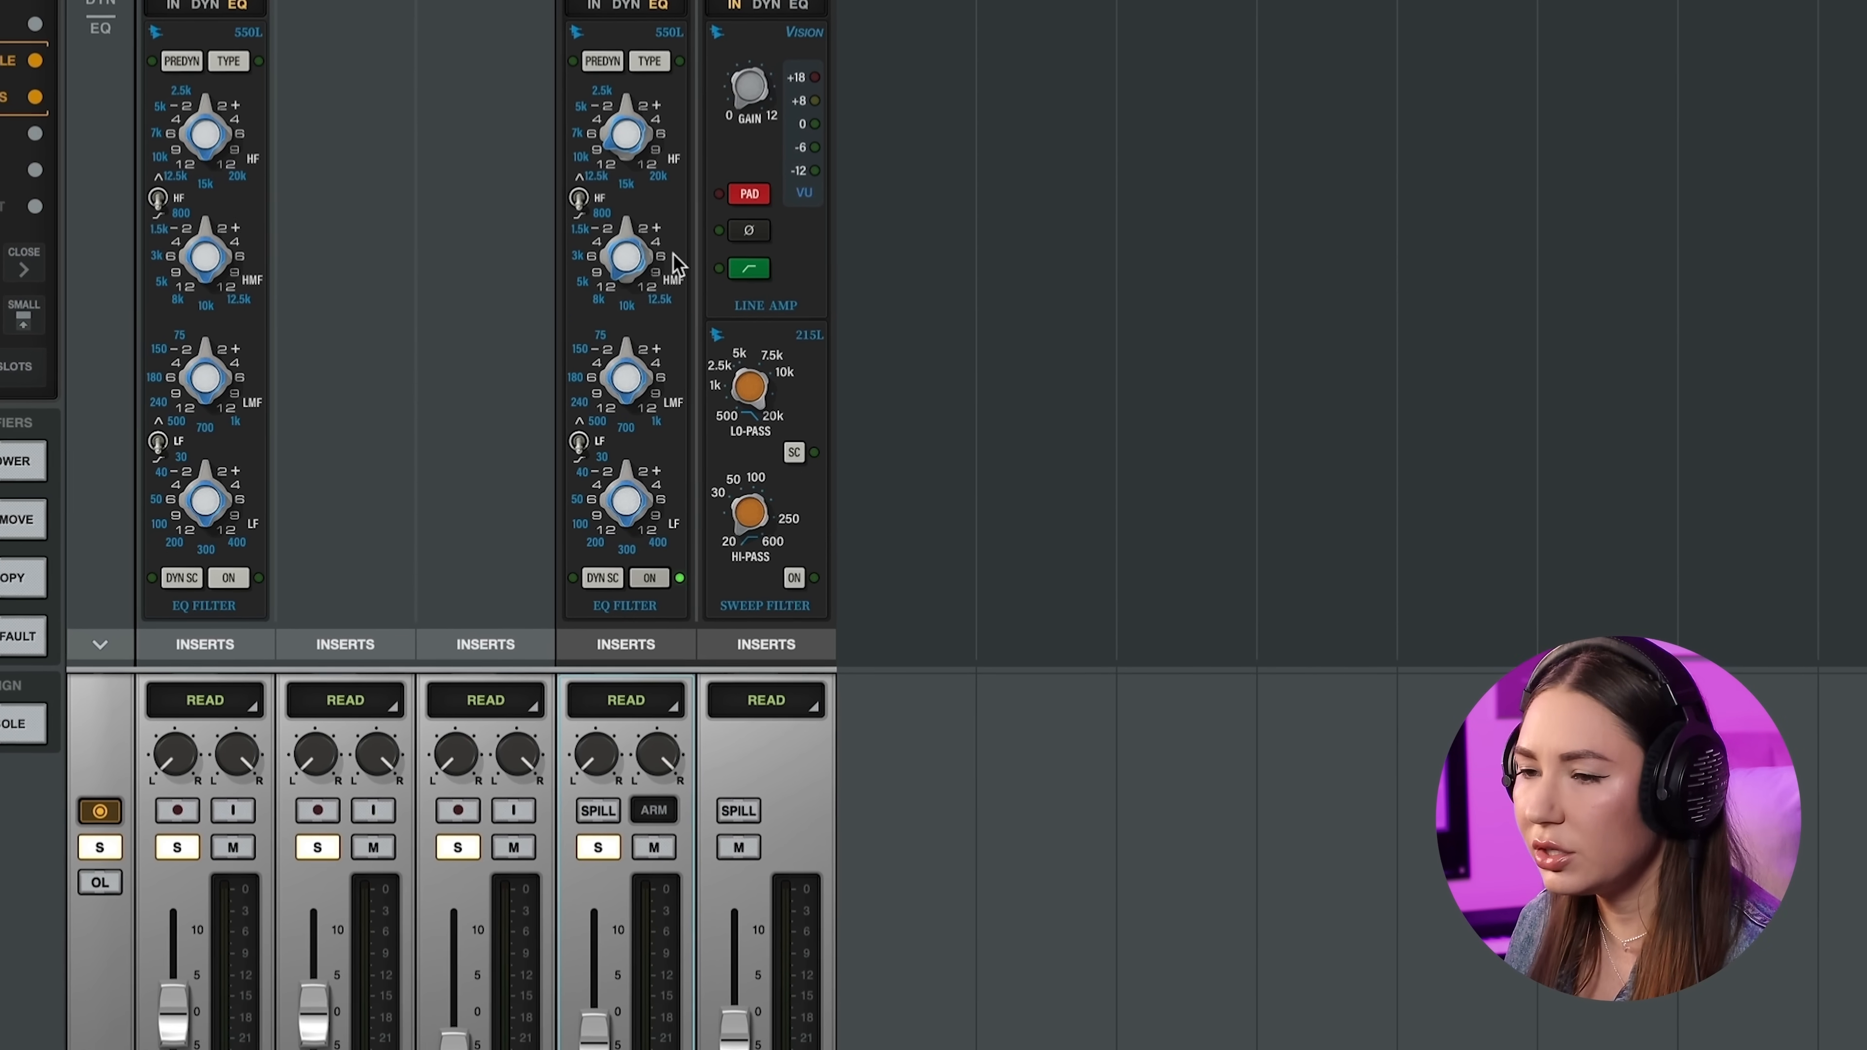
- Adjust the low-mid EQ band on the ALL VOX bus and insert a Teletronix LA-2A Silver in its second insert slot
{"action": "left_click_drag", "start_coordinate": [631, 379], "coordinate": [625, 314]}
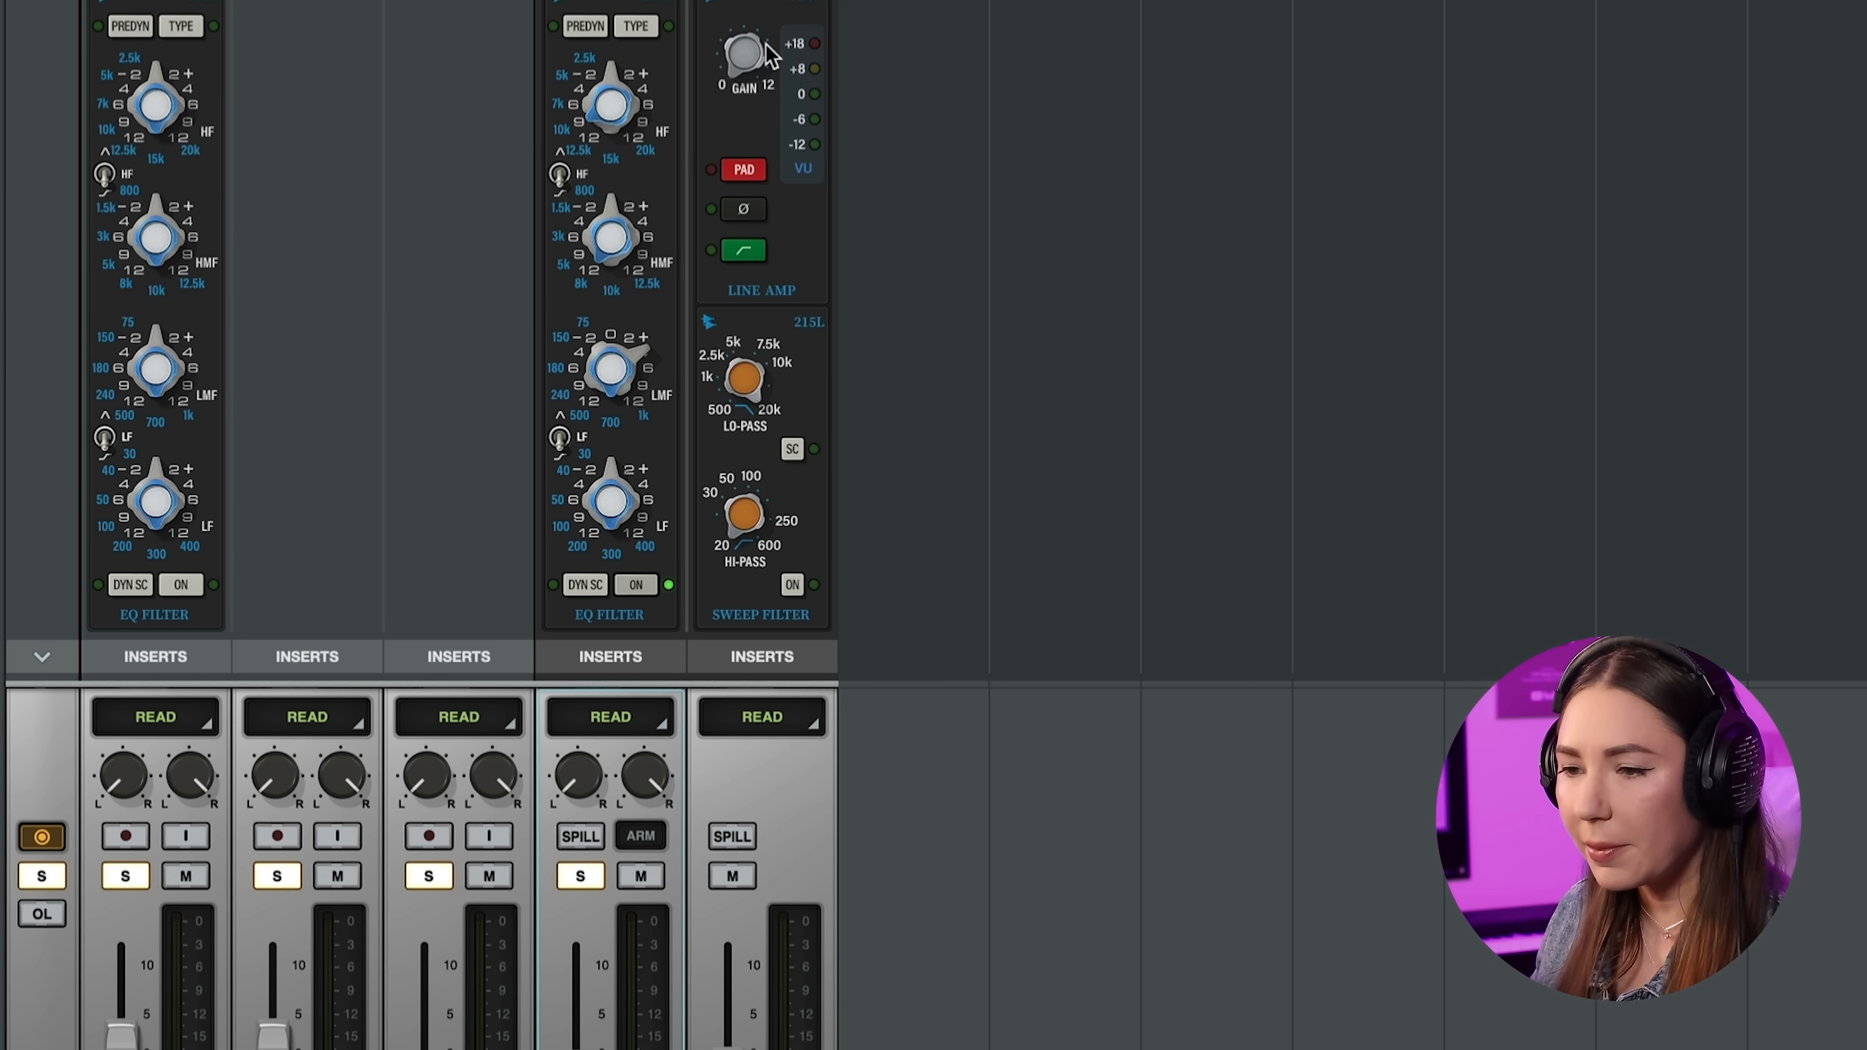
{"action": "type", "text": "la-2"}
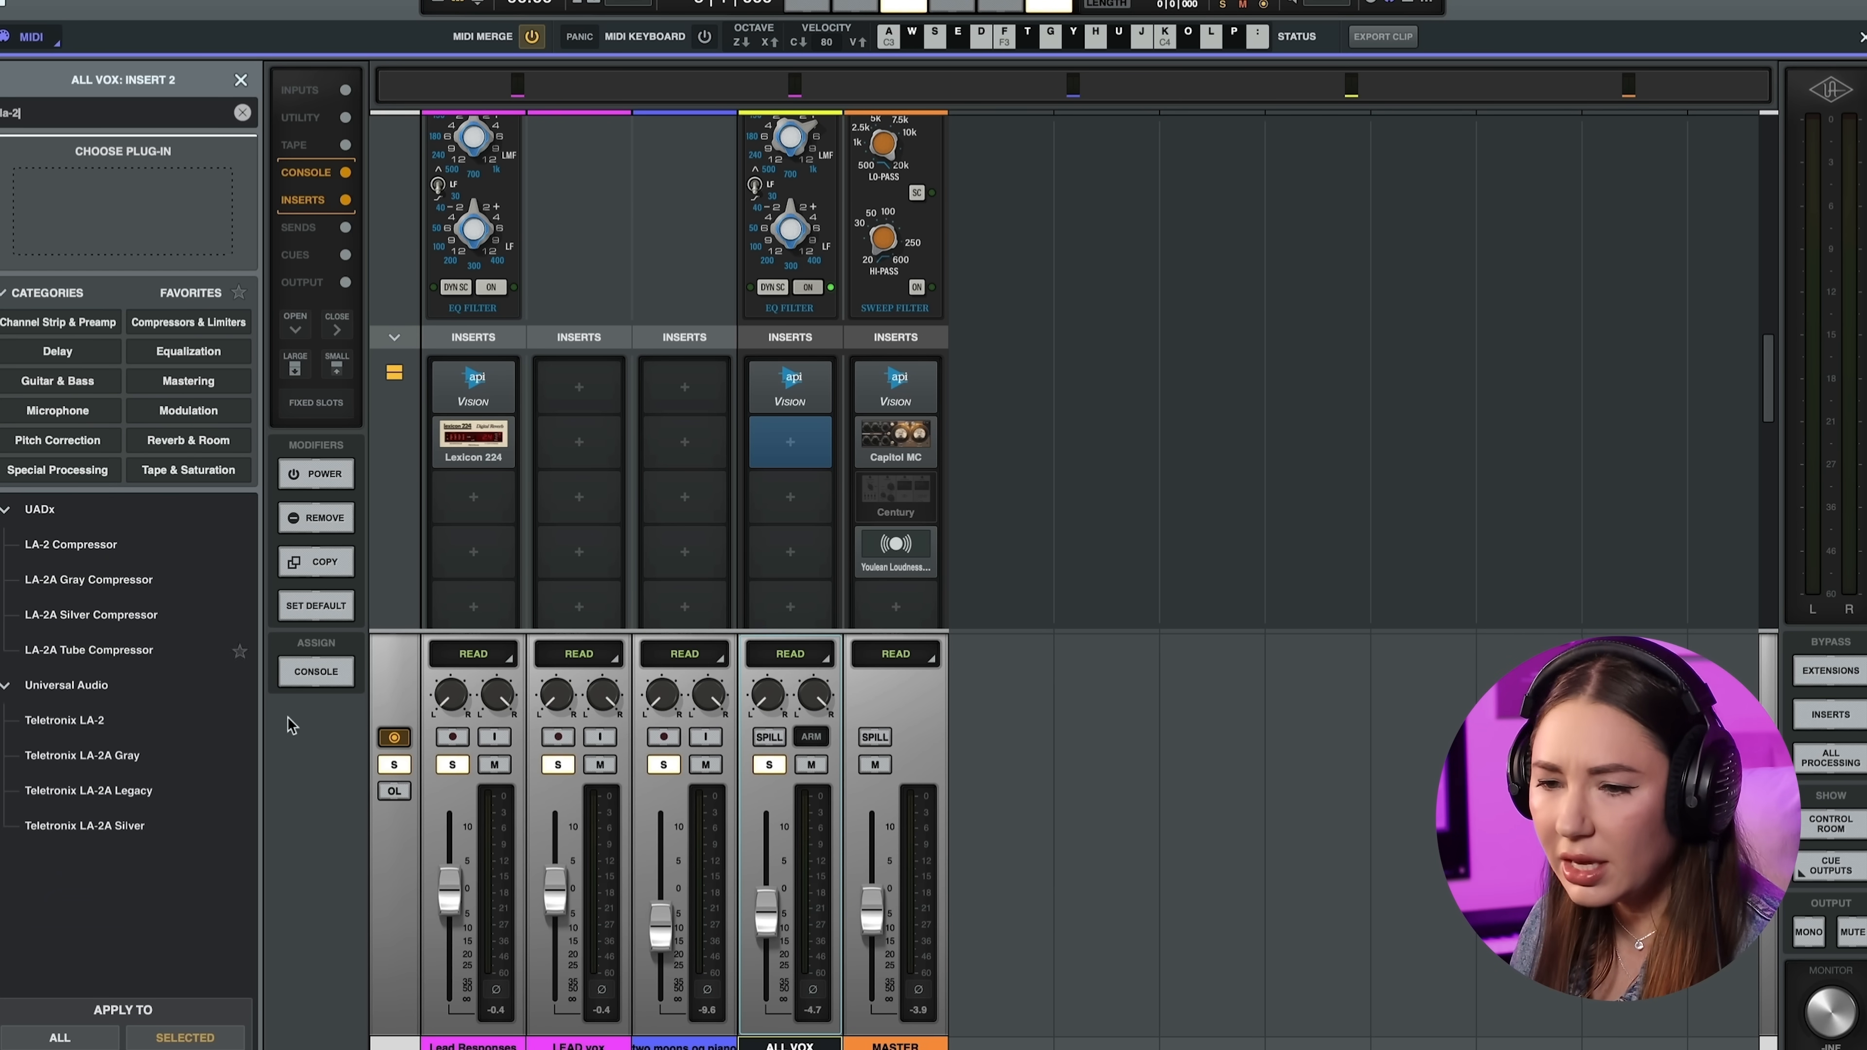
{"action": "left_click", "coordinate": [165, 824]}
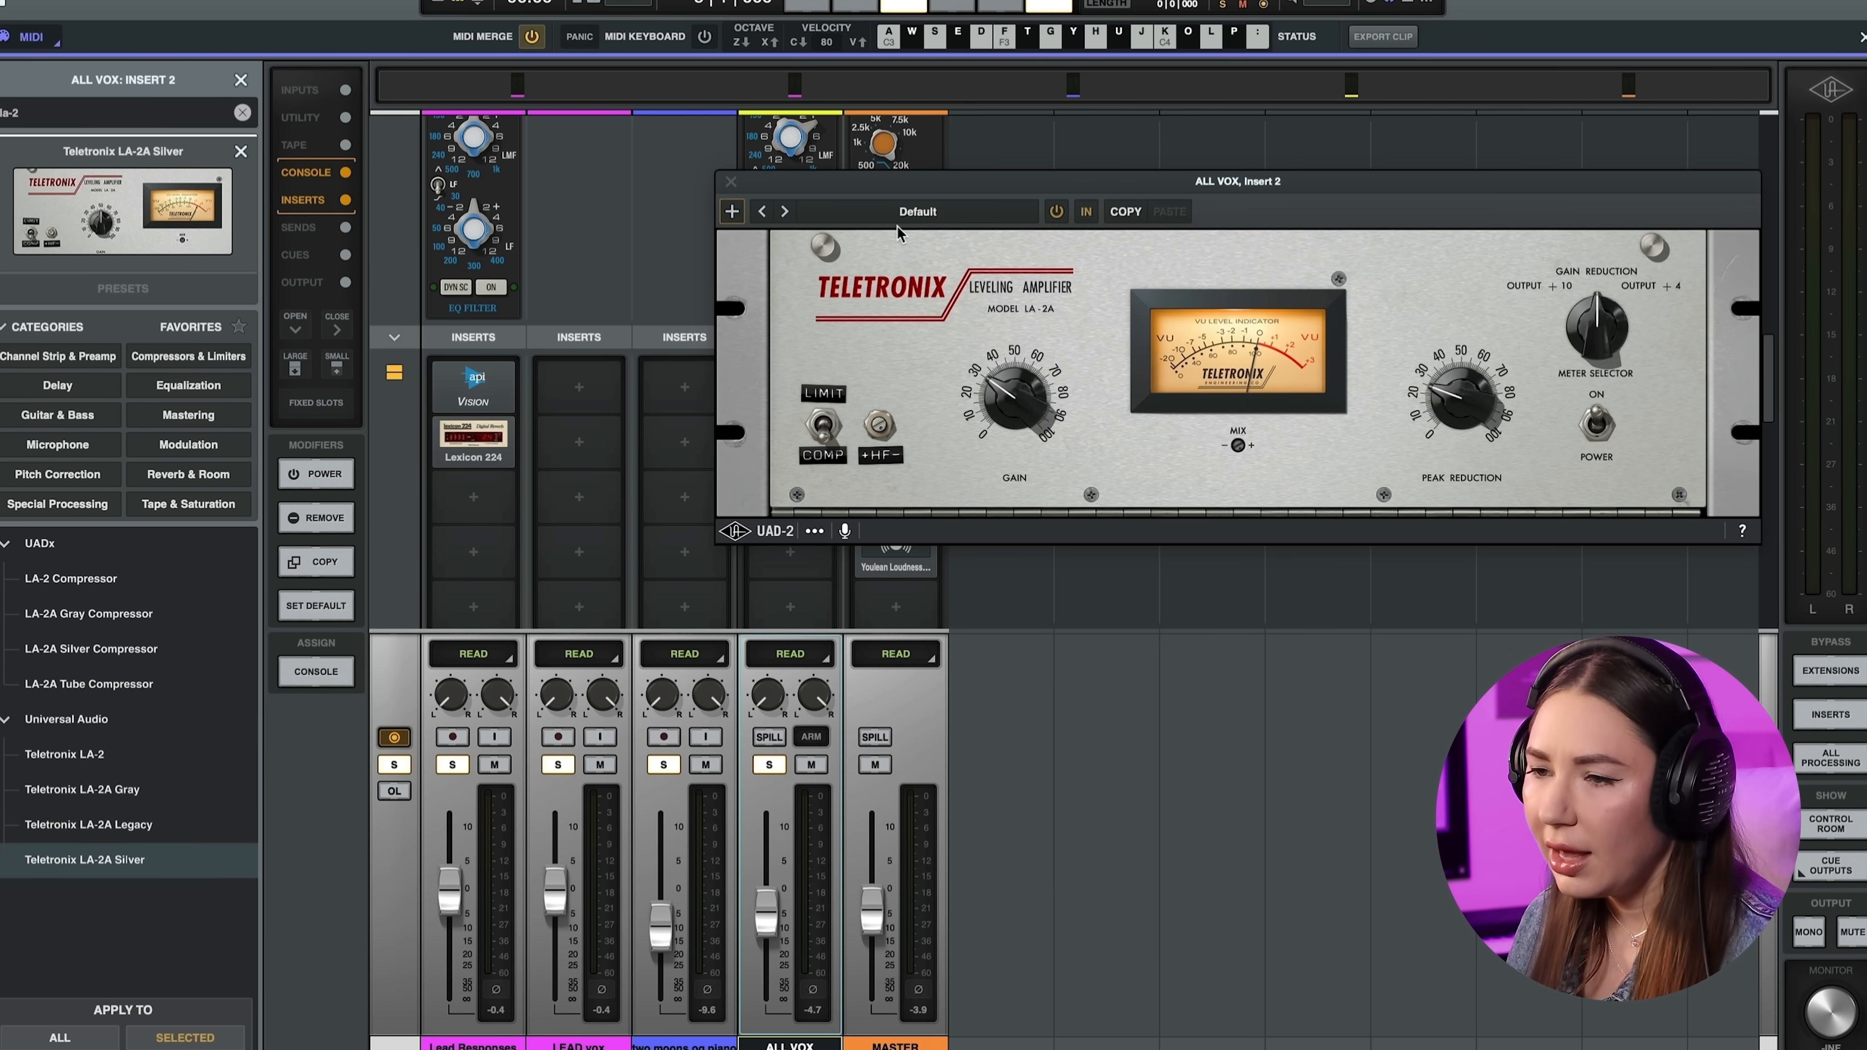
- Audition the LA-2A Silver's vocal presets, load Vocal 1 and close the plug-in window
{"action": "left_click", "coordinate": [123, 289]}
{"action": "left_click", "coordinate": [66, 727]}
{"action": "left_click", "coordinate": [70, 765]}
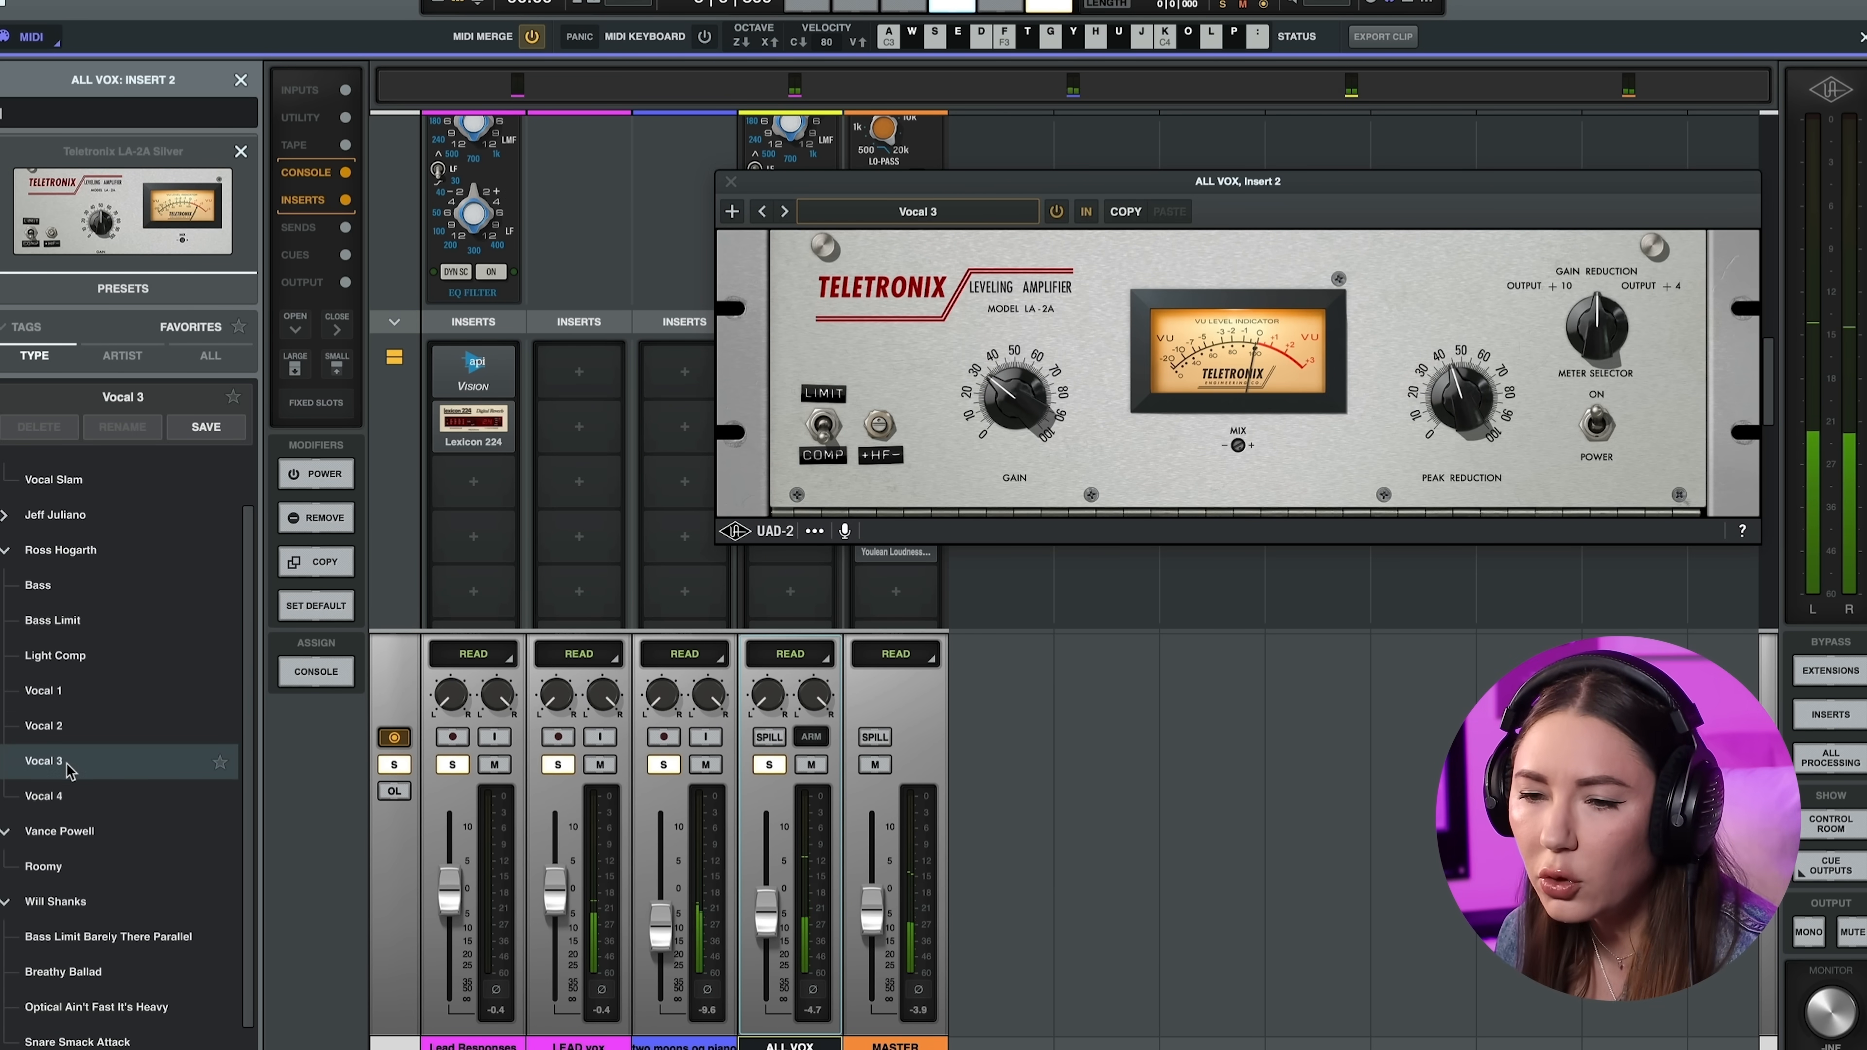
{"action": "left_click", "coordinate": [78, 706]}
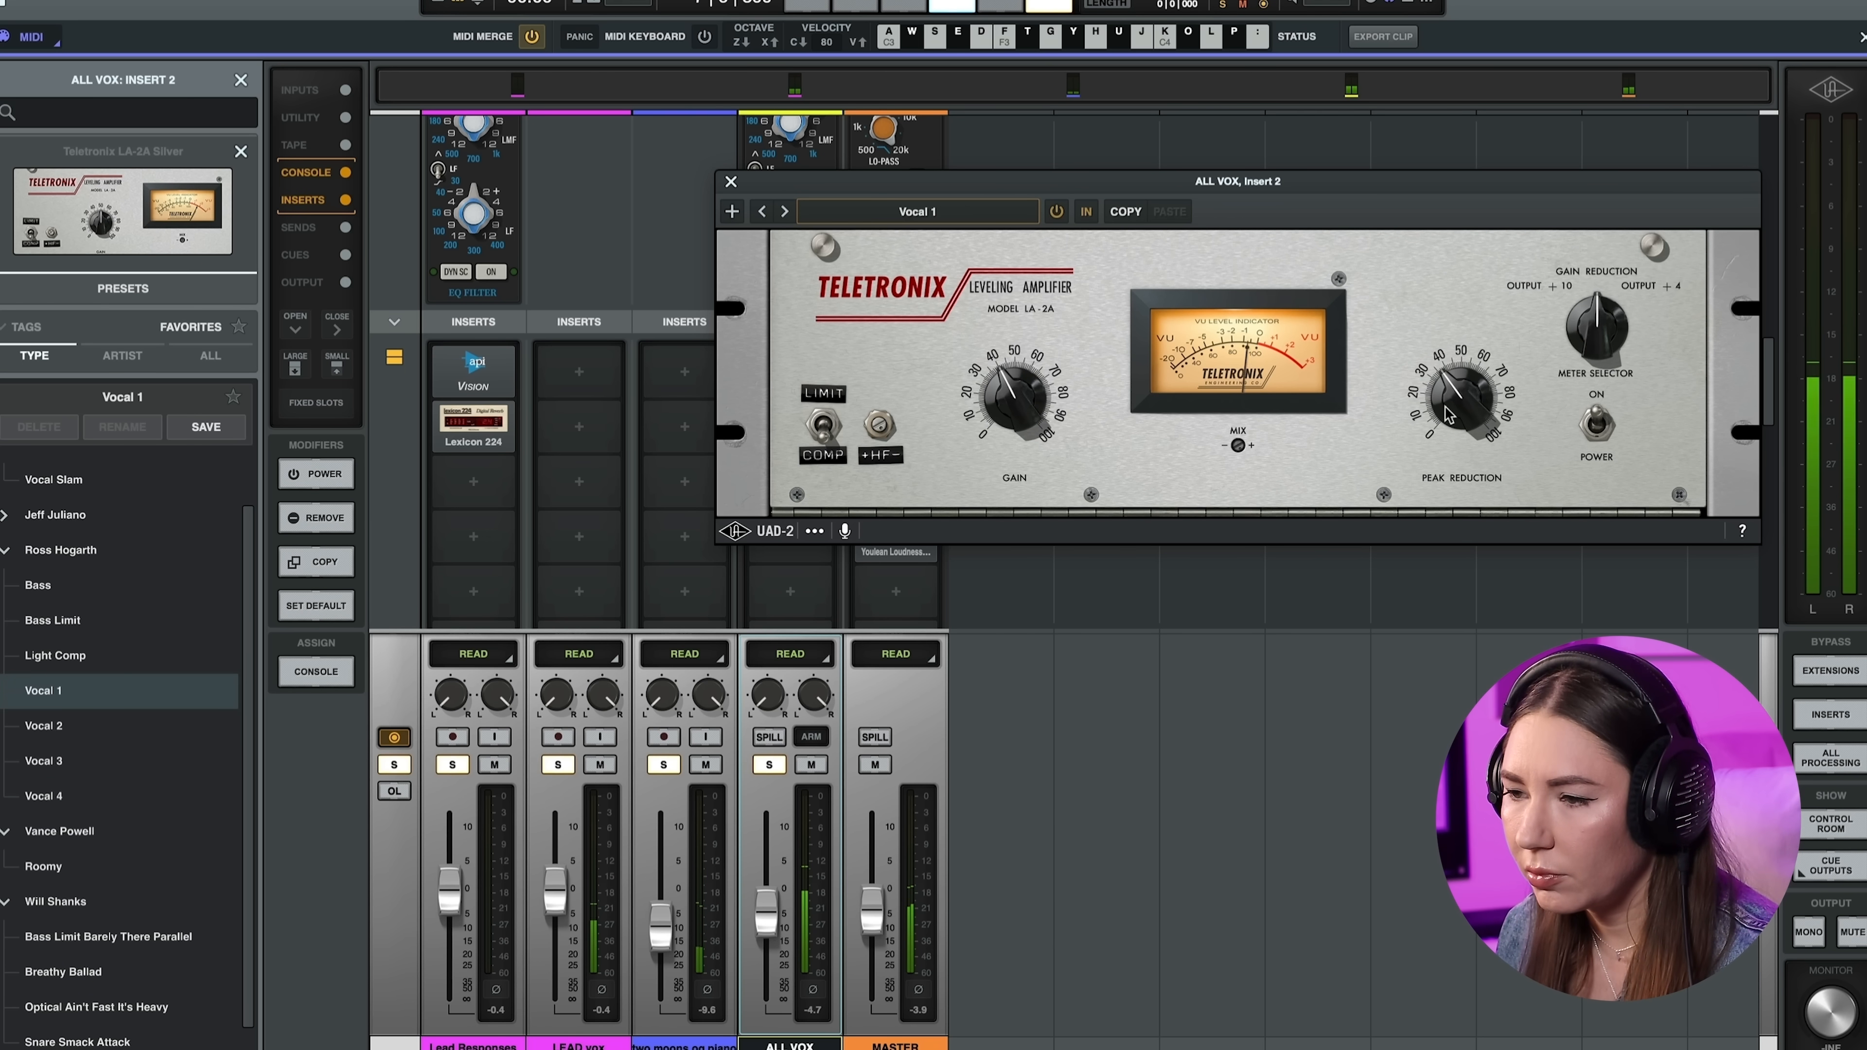
{"action": "left_click", "coordinate": [731, 181]}
- Insert the UADx API Vision Channel Strip in ALL VOX's third slot and adjust its high-frequency EQ band during playback
{"action": "left_click", "coordinate": [790, 481]}
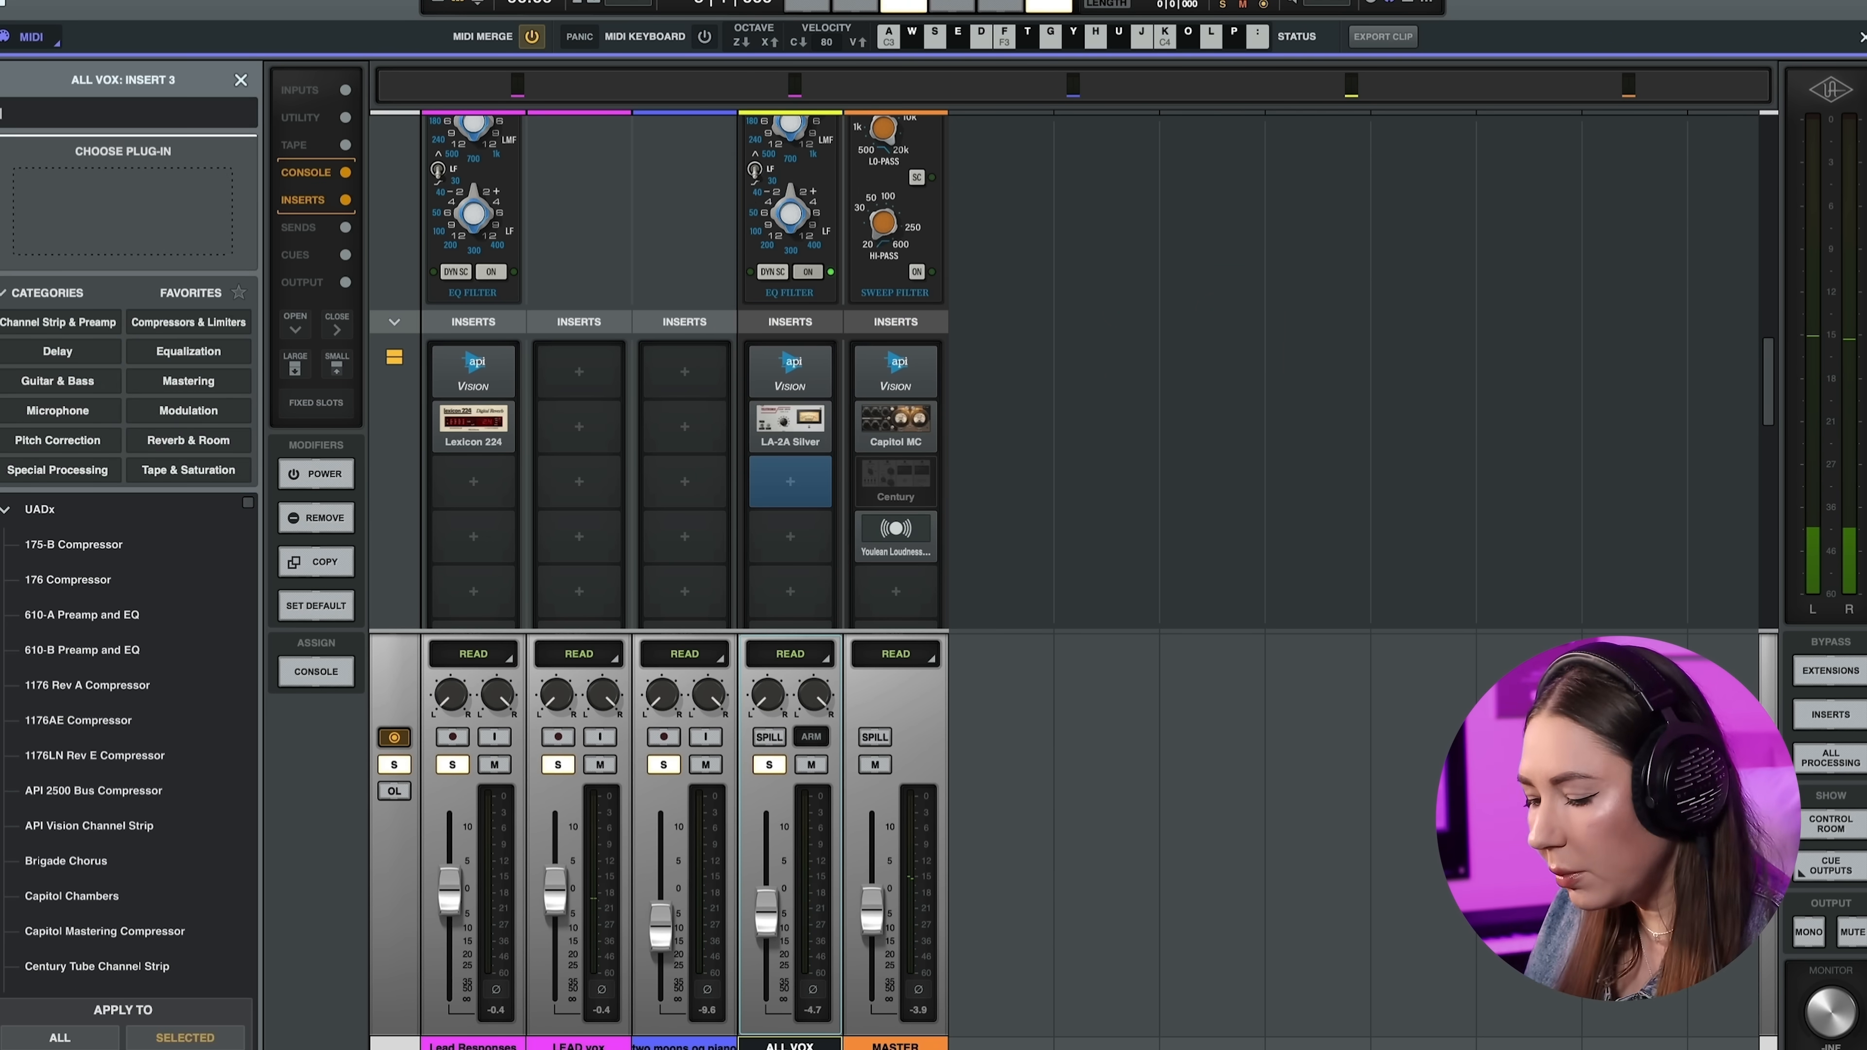
{"action": "type", "text": "vision"}
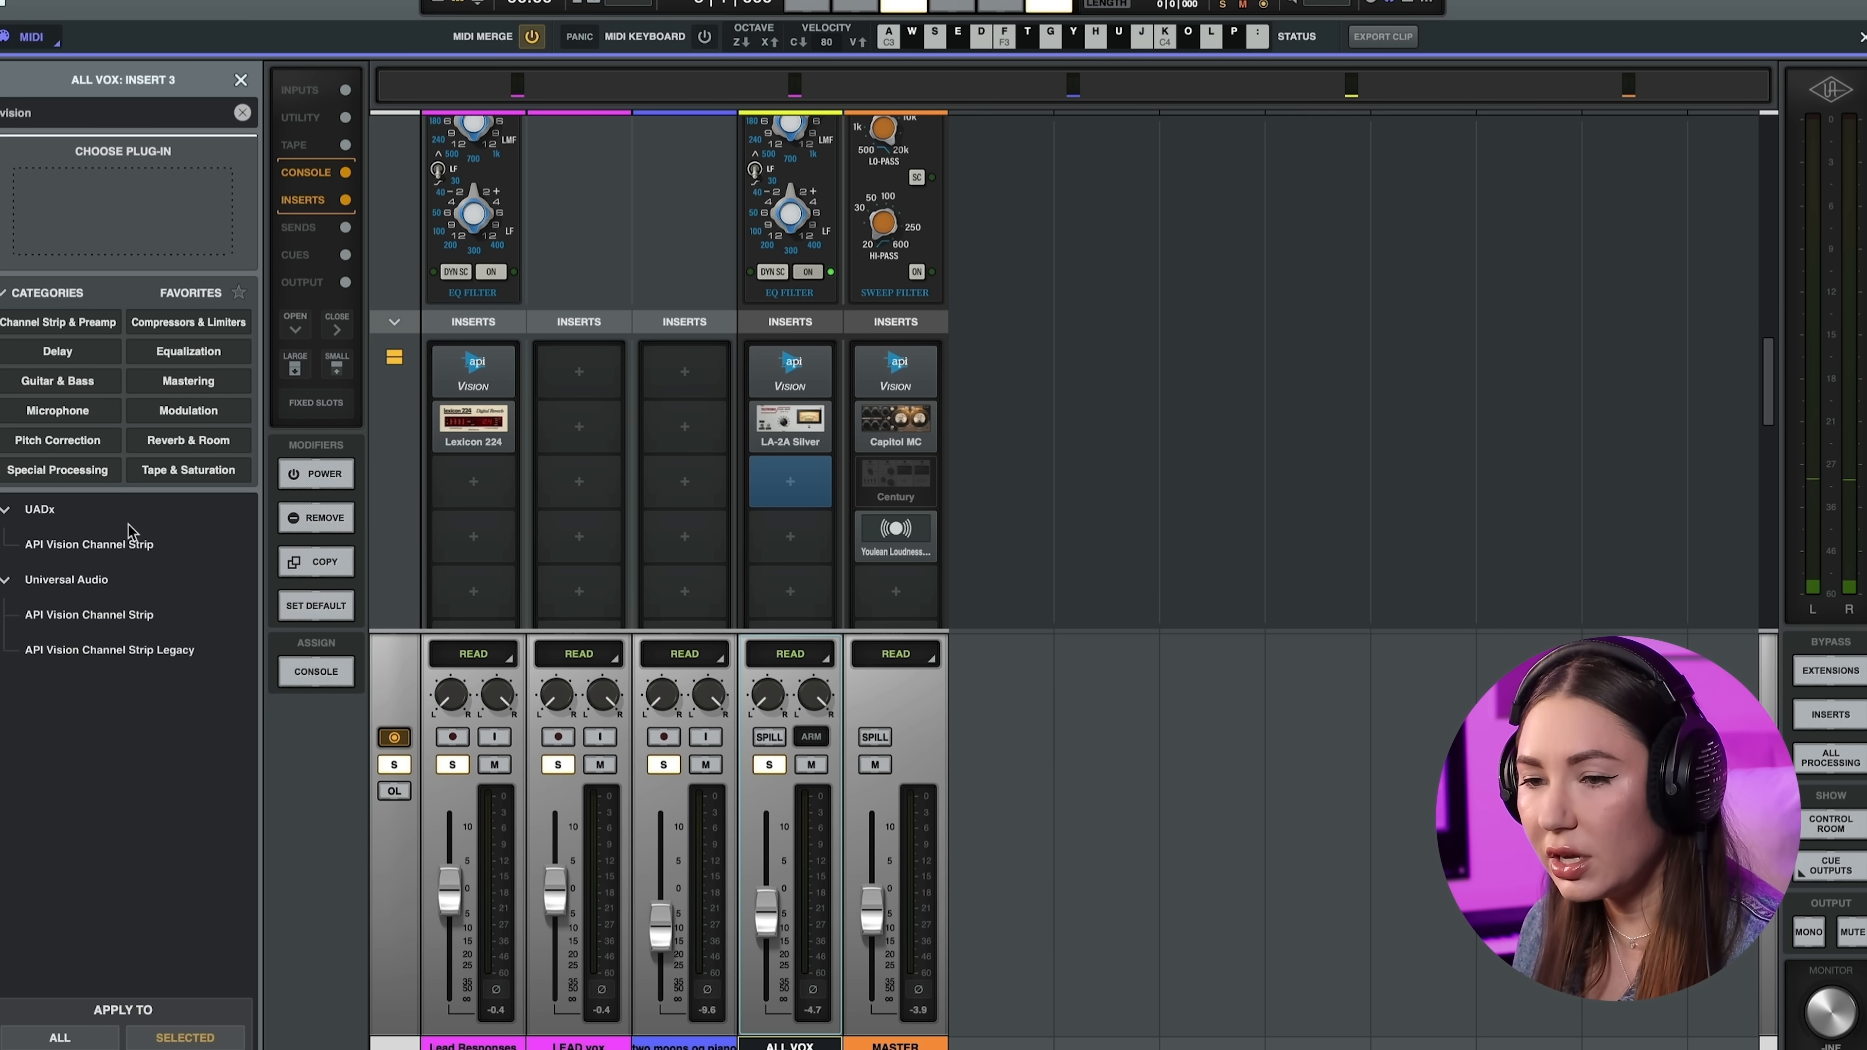
{"action": "left_click", "coordinate": [147, 544]}
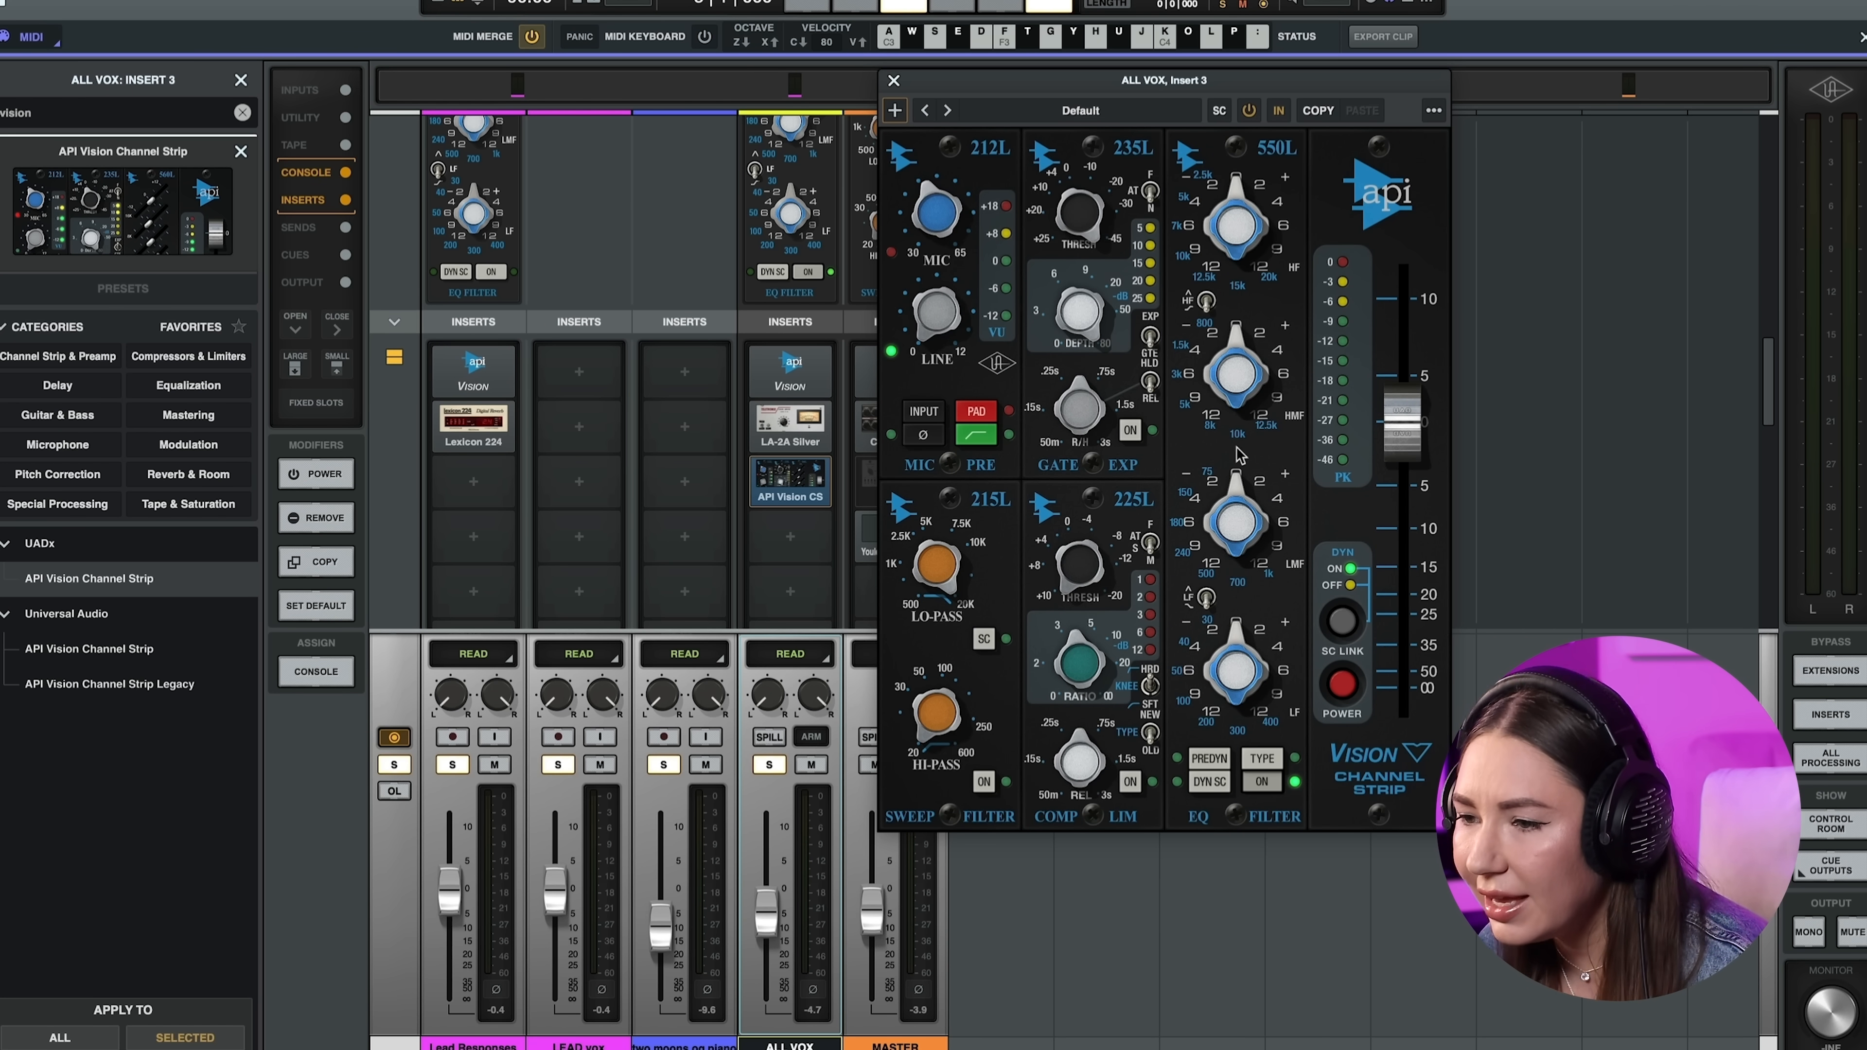
{"action": "key", "text": "space"}
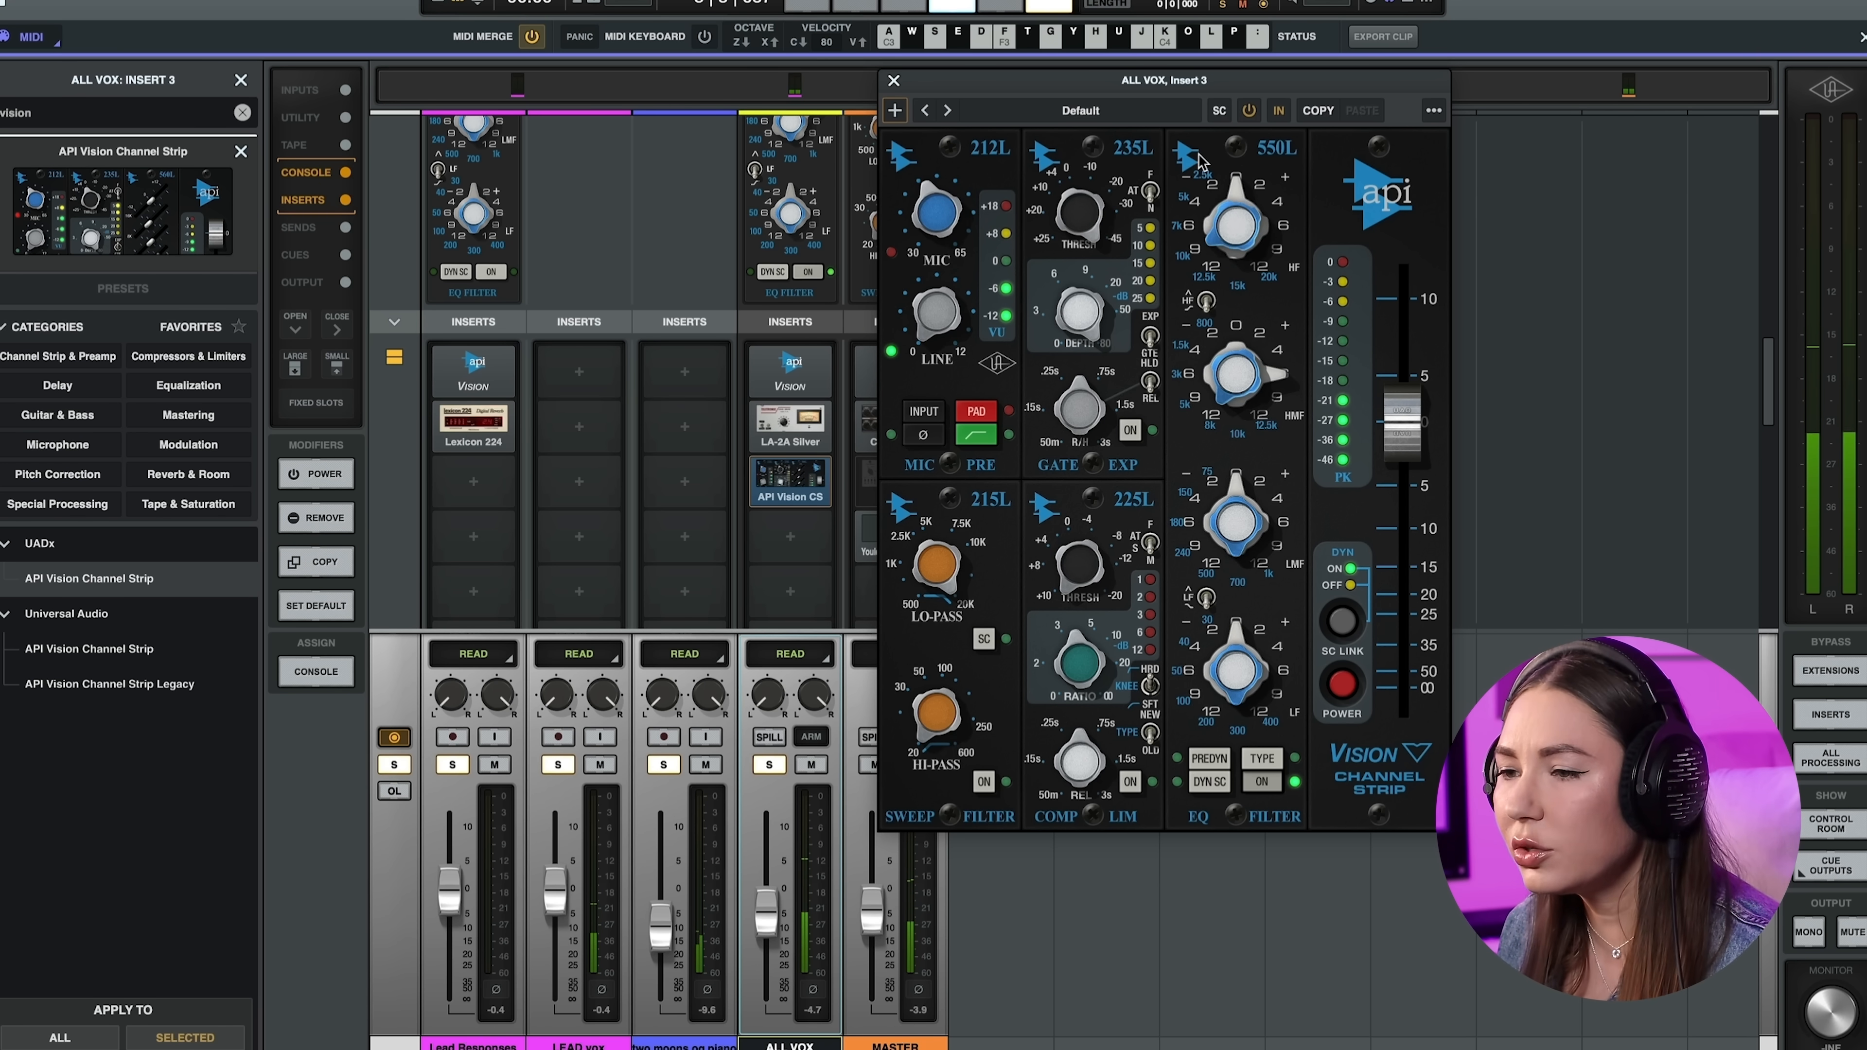
{"action": "left_click_drag", "start_coordinate": [1237, 188], "coordinate": [1198, 118]}
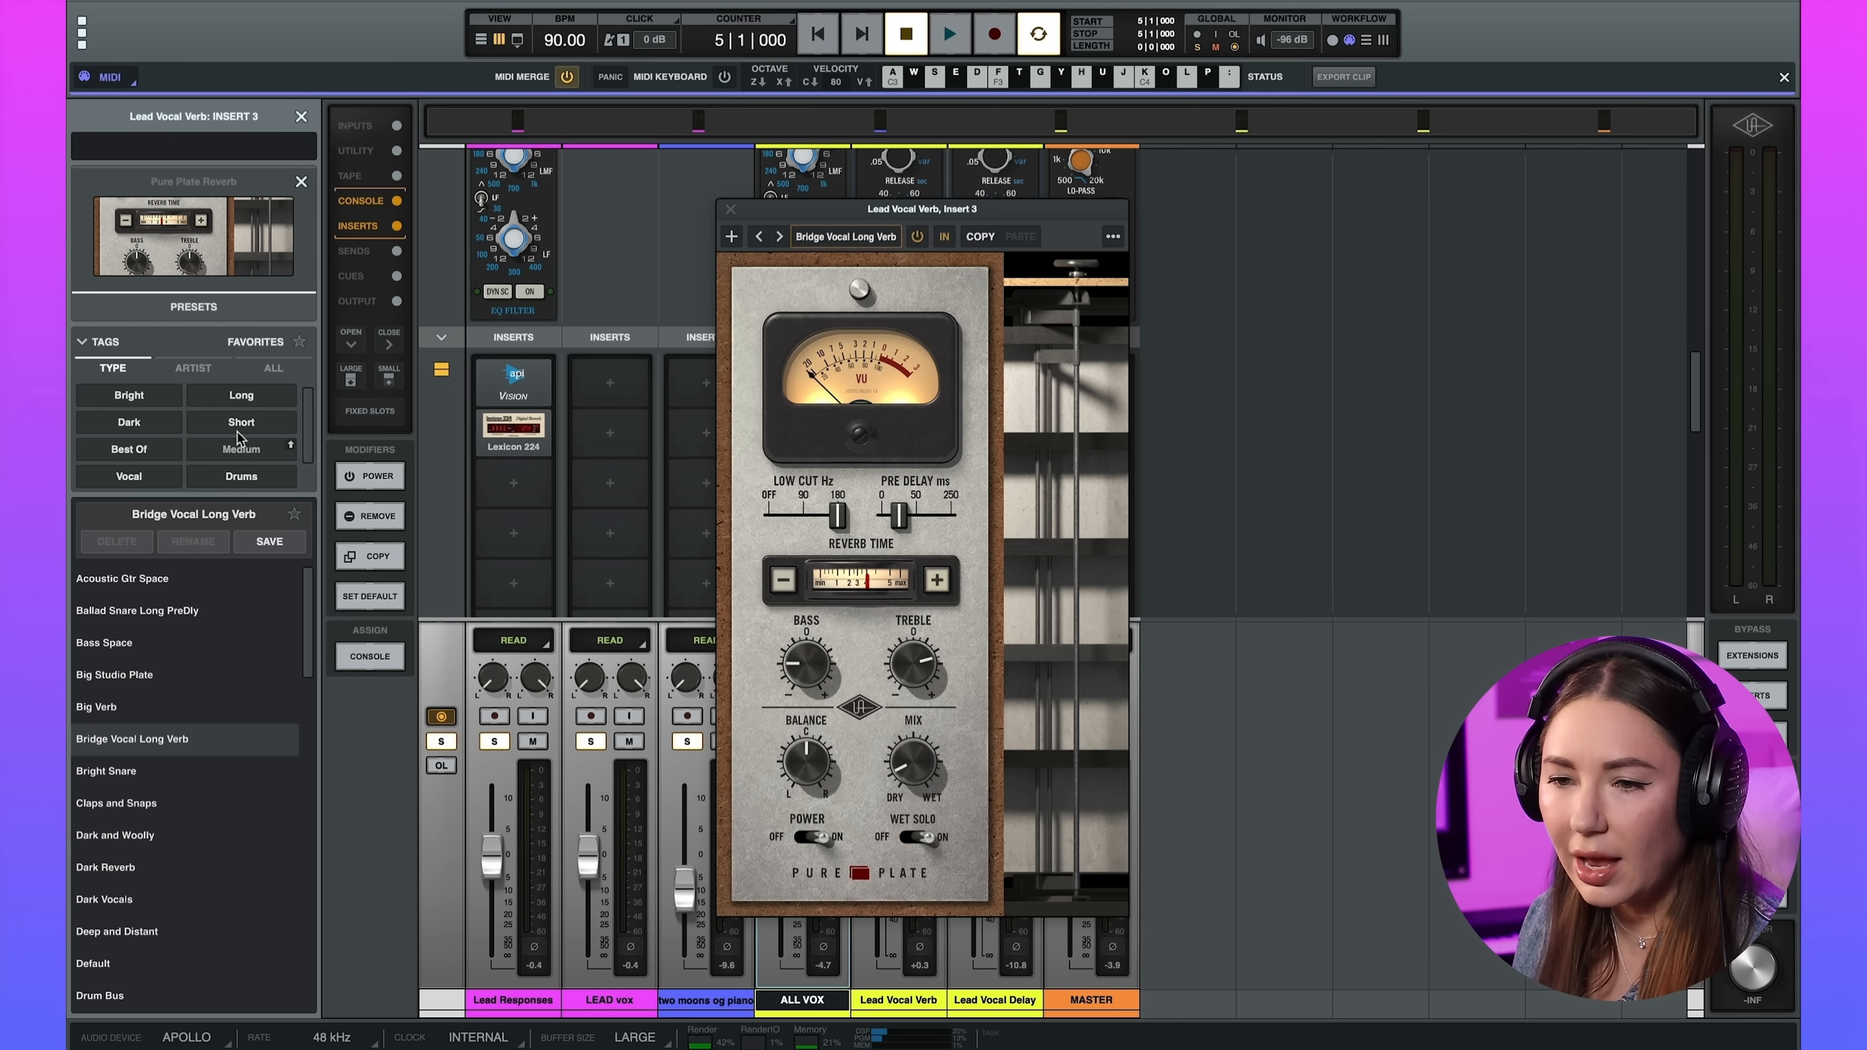
- Filter the Lead Vocal Verb's Pure Plate presets by Vocal and audition Dark Vocals, Female Ballad Vocal, Jazz Crooner and Med Vox Plate
{"action": "left_click", "coordinate": [126, 477]}
{"action": "left_click", "coordinate": [135, 646]}
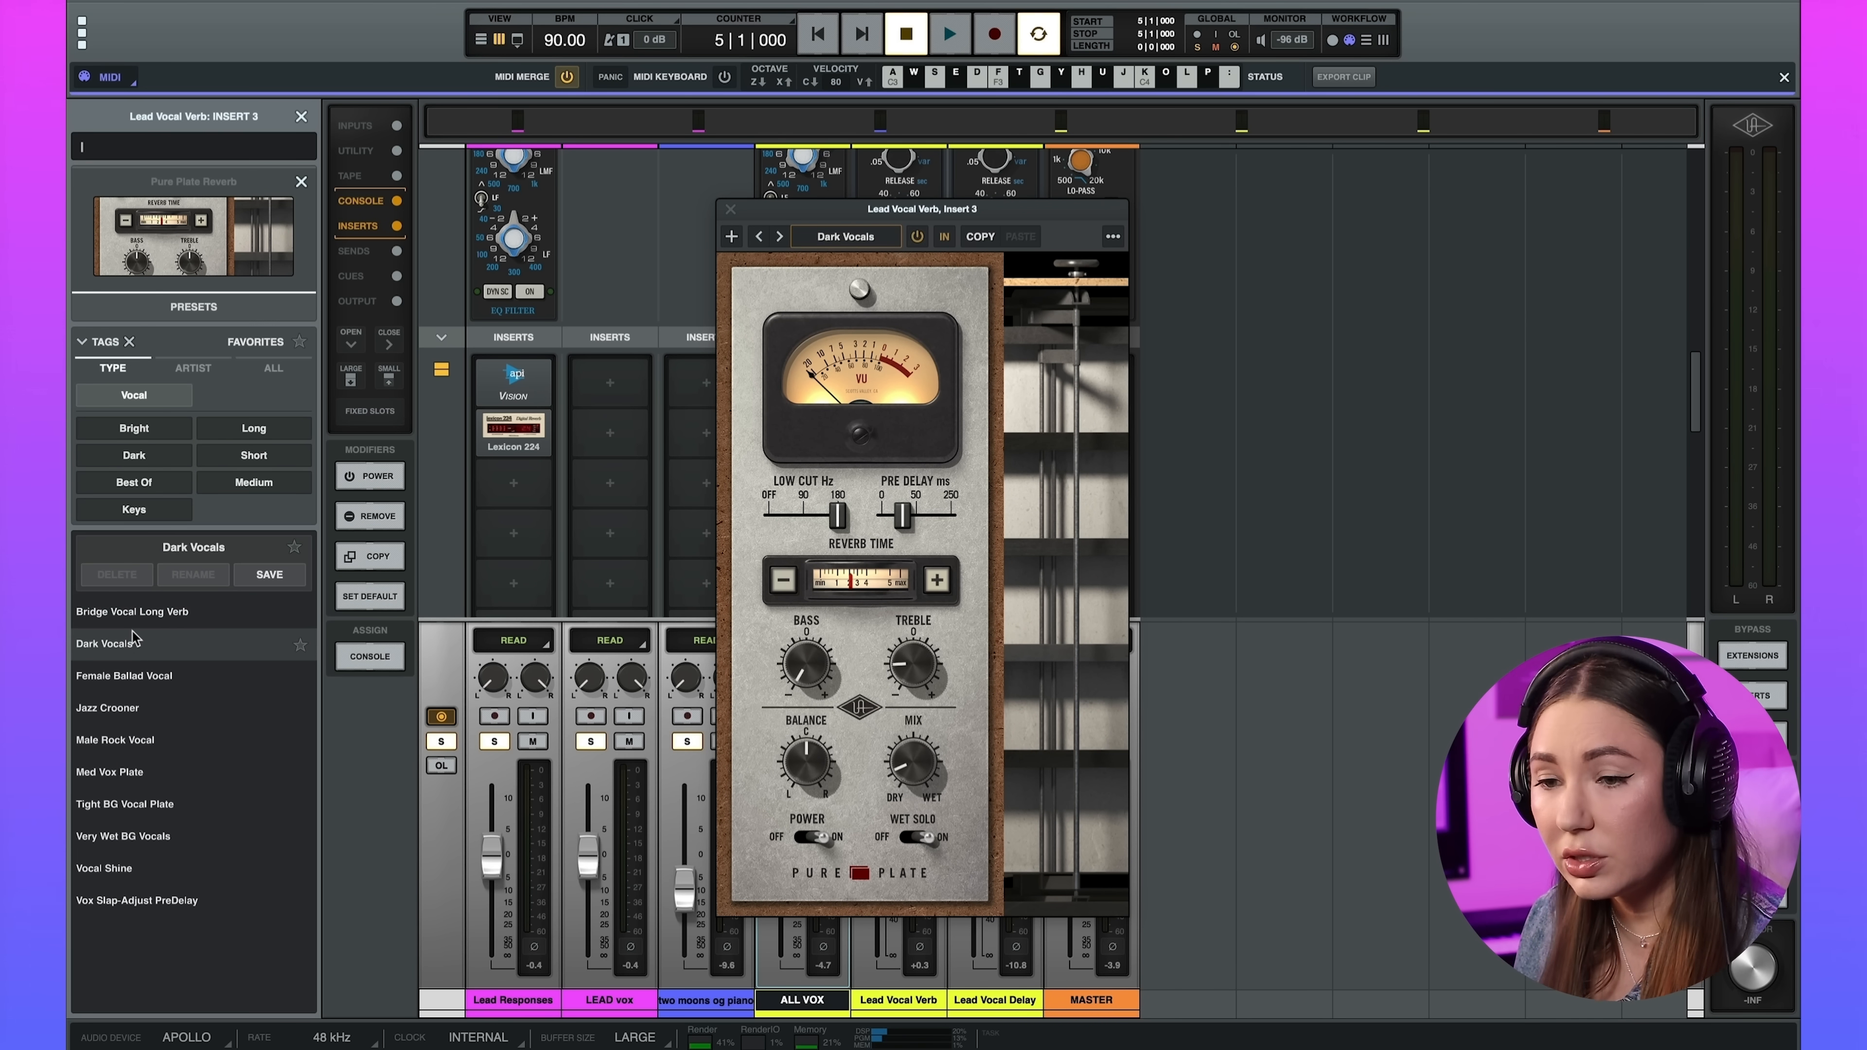
{"action": "key", "text": "space"}
{"action": "left_click", "coordinate": [157, 684]}
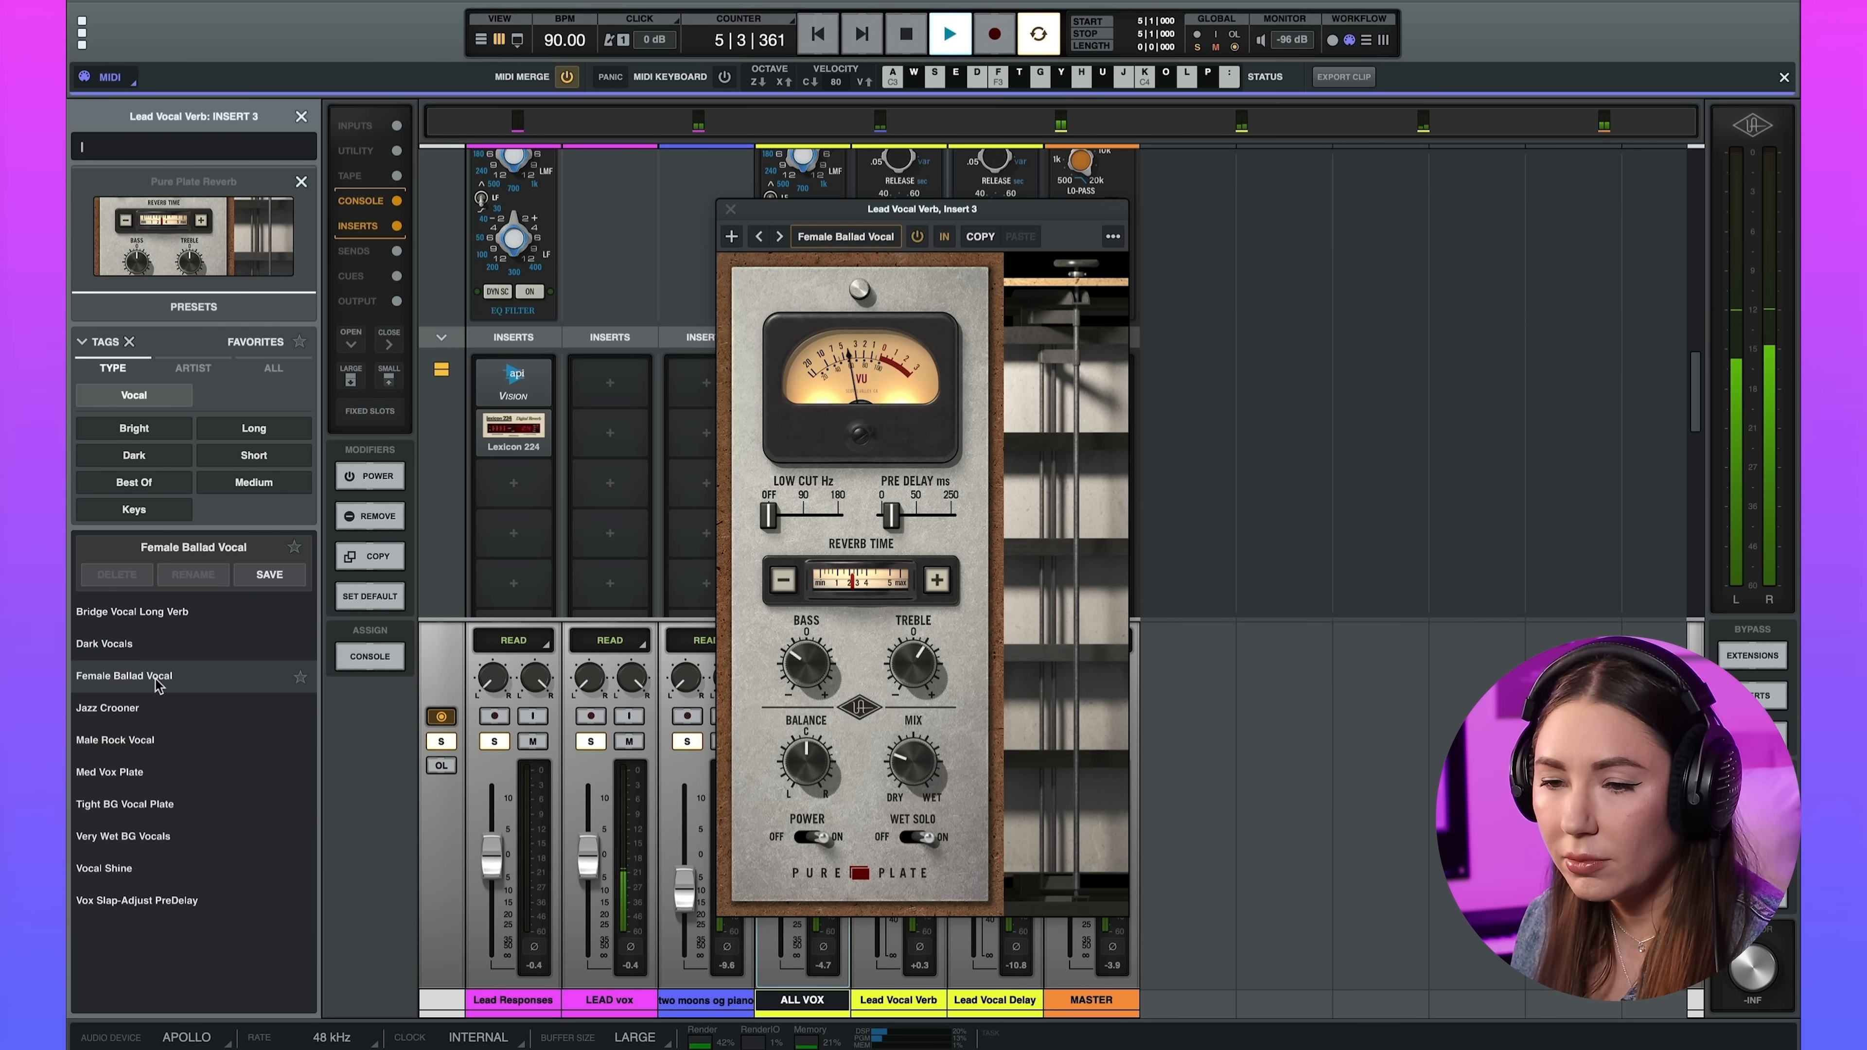
{"action": "left_click", "coordinate": [165, 712]}
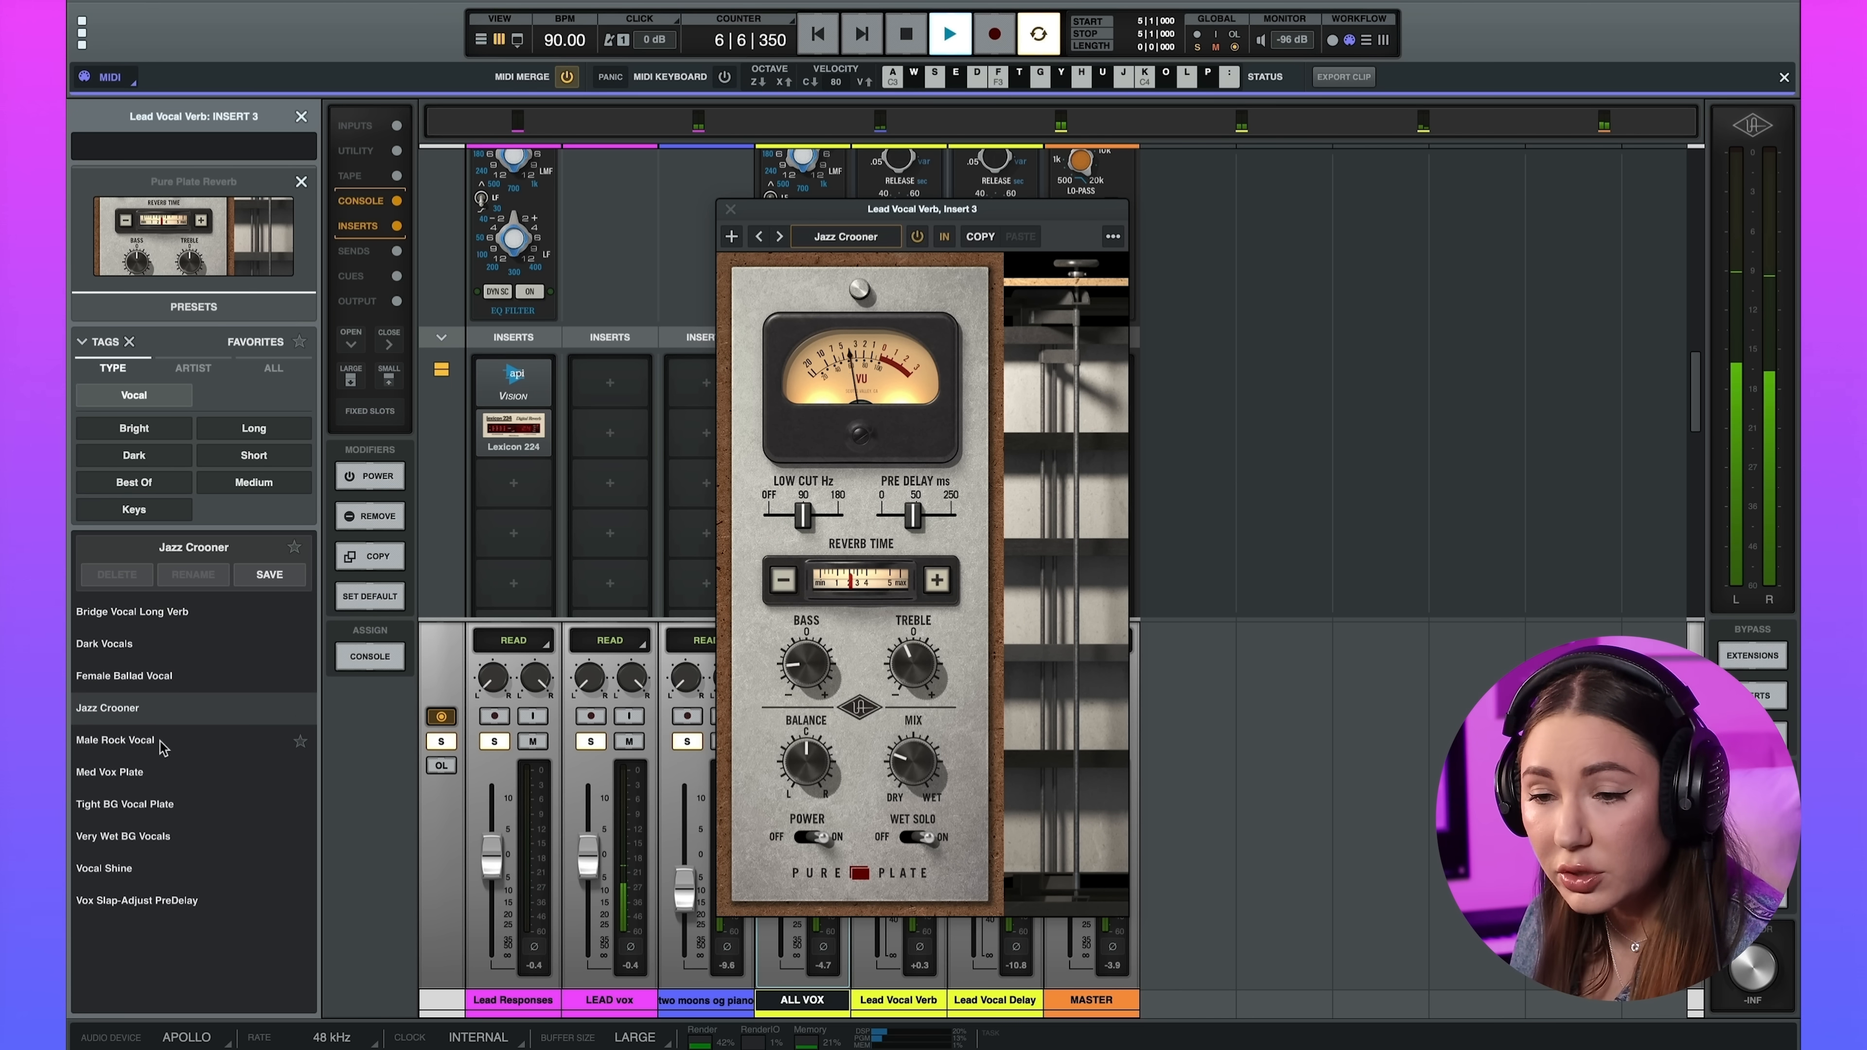
{"action": "left_click", "coordinate": [171, 769]}
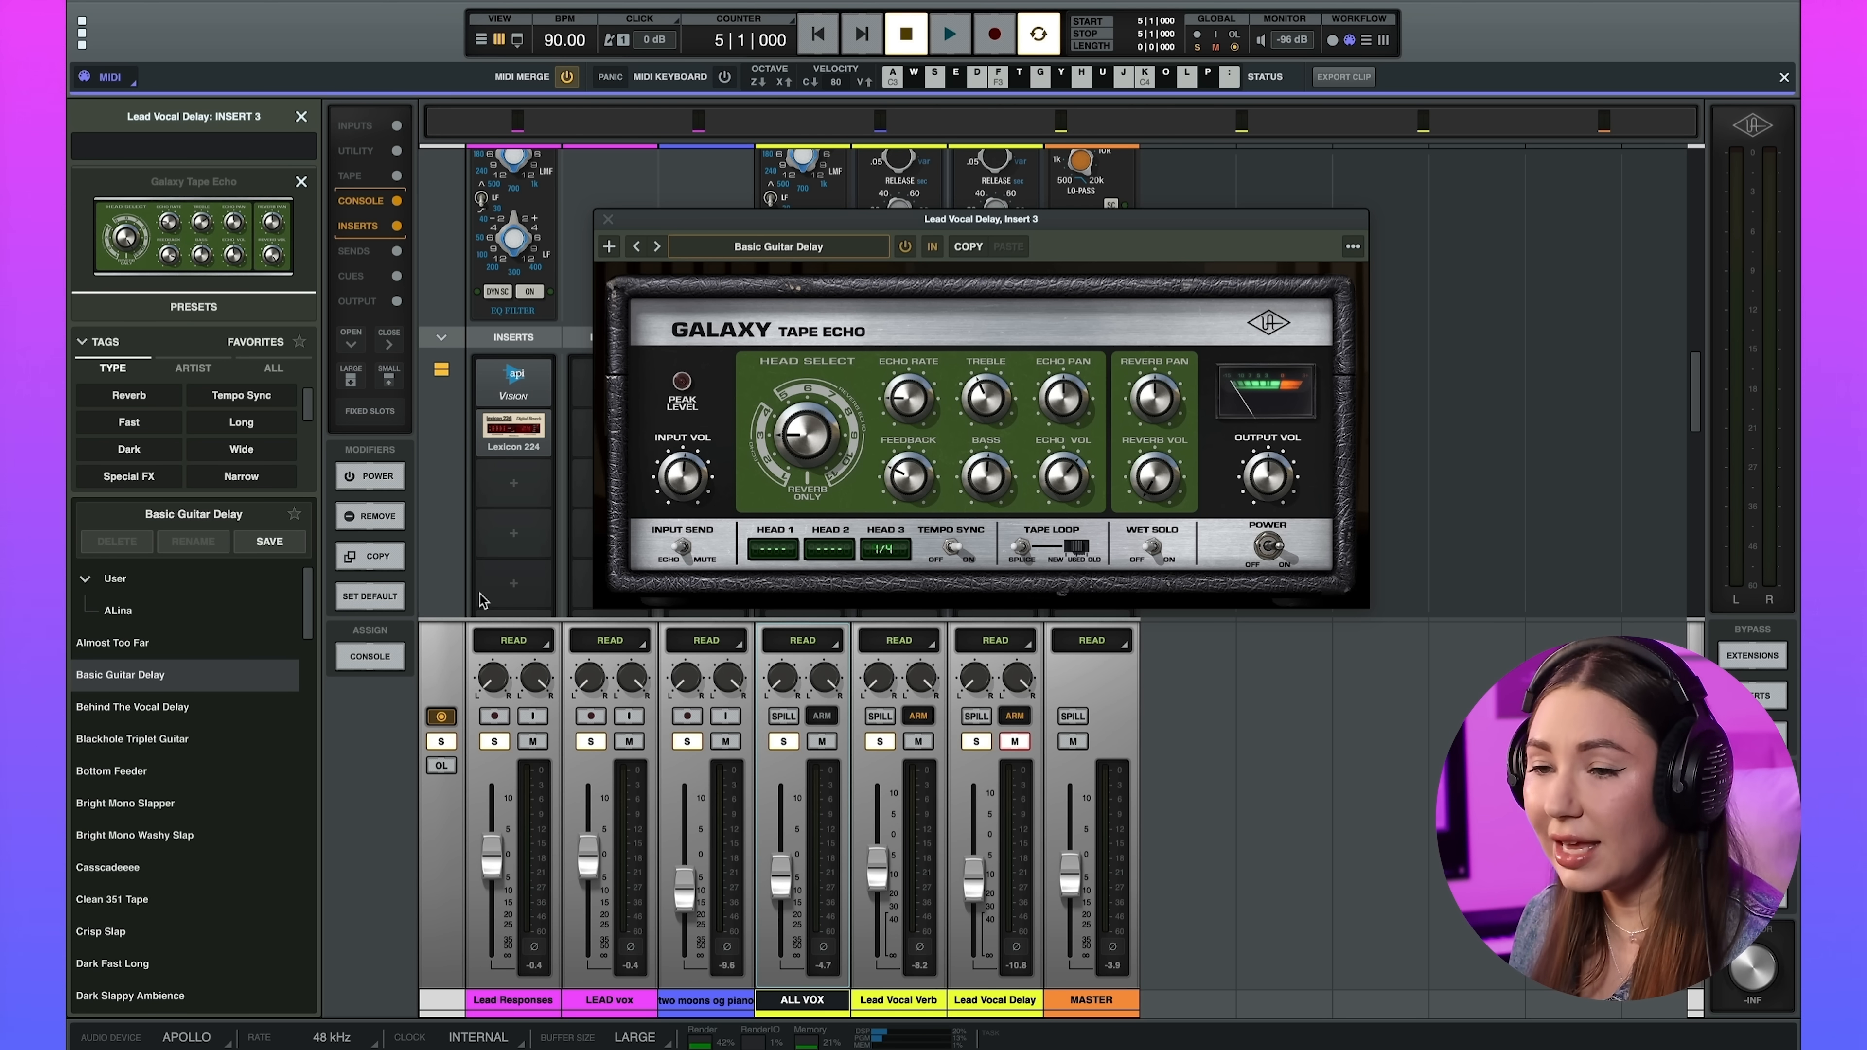
{"action": "left_click", "coordinate": [237, 399]}
{"action": "left_click", "coordinate": [184, 679]}
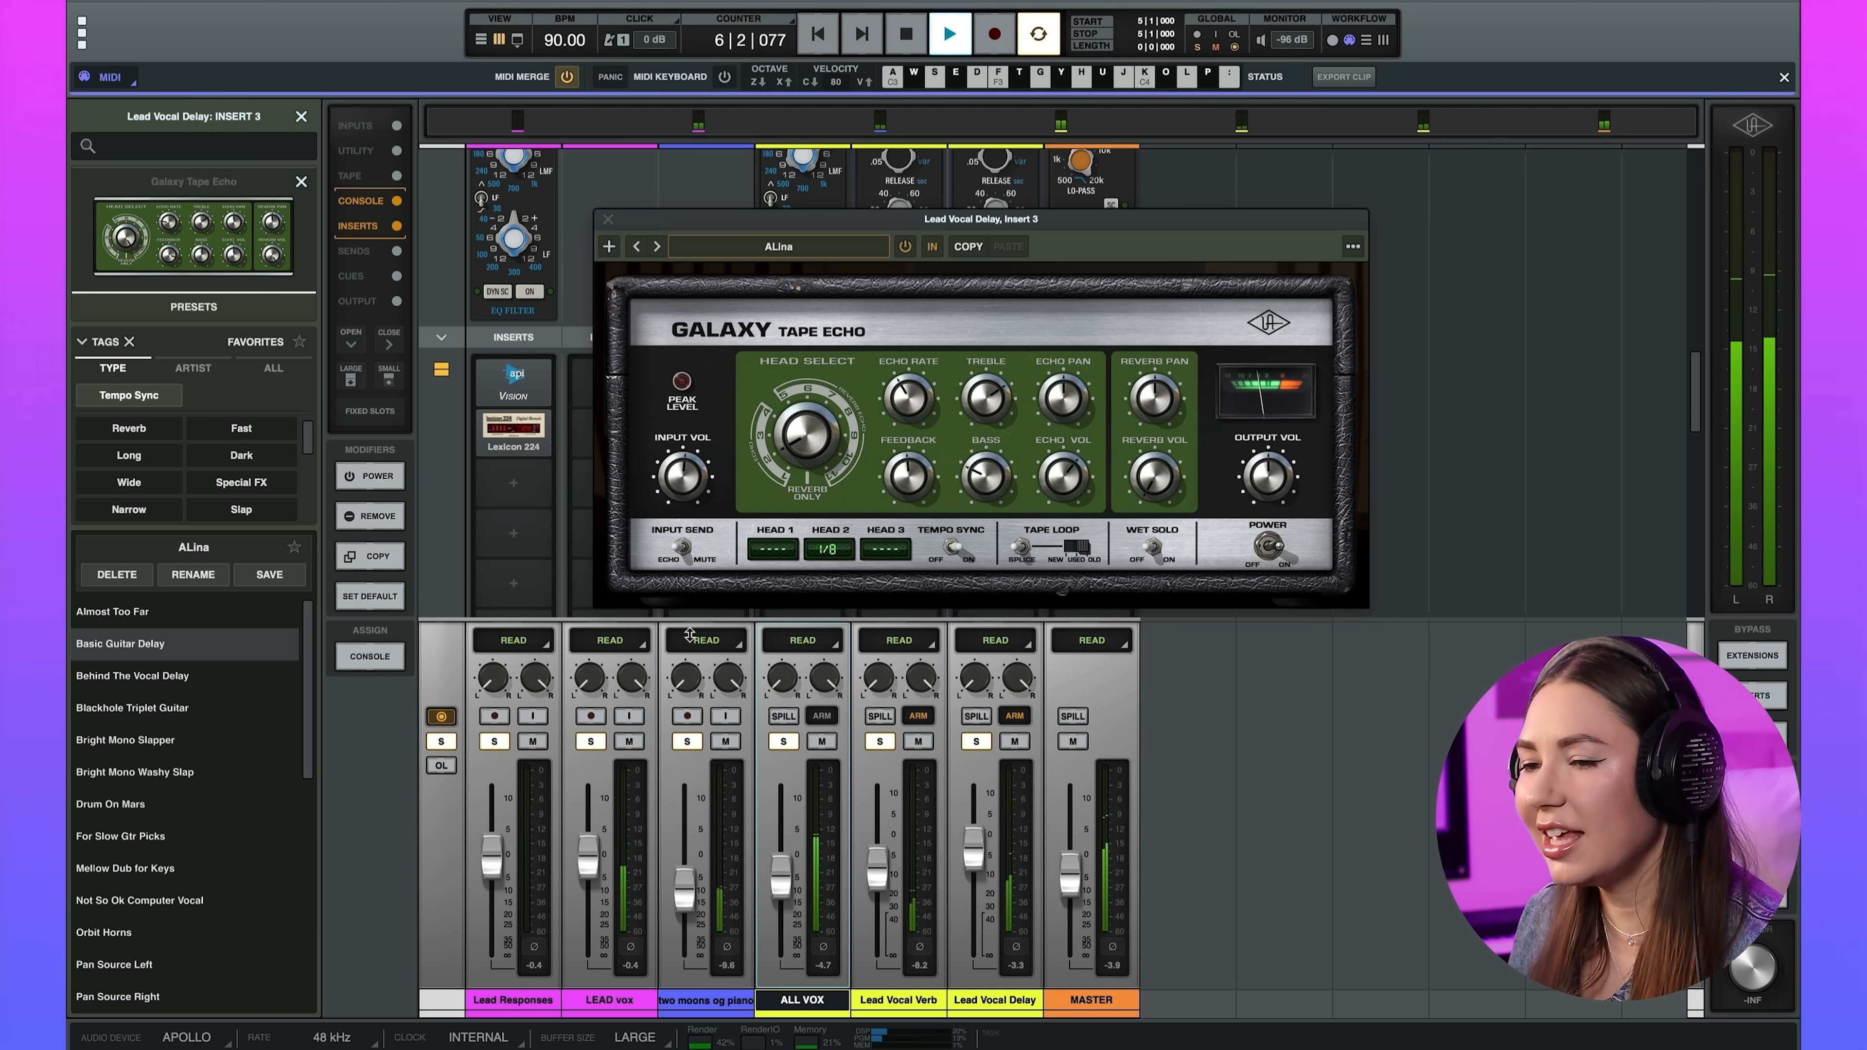
{"action": "key", "text": "space"}
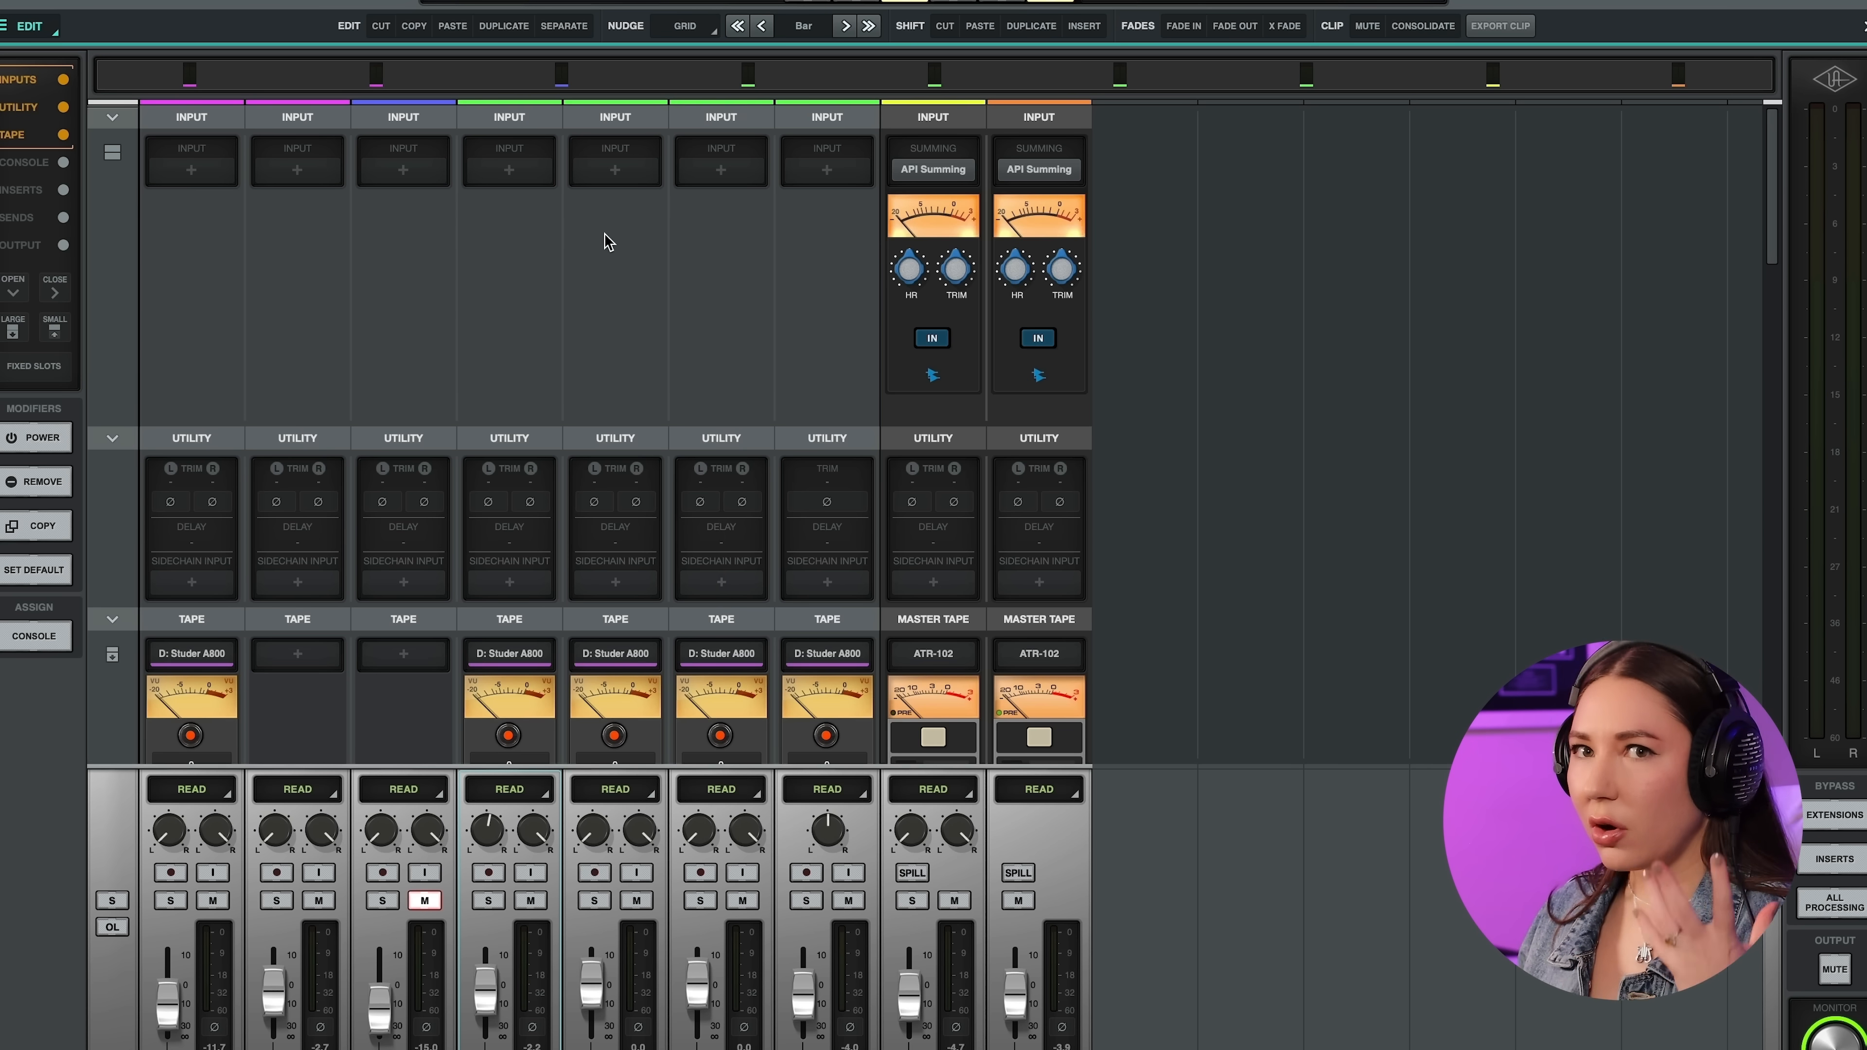
- Examine the tape and console sections of the green guitar tracks in the mixer
{"action": "scroll", "coordinate": [608, 242], "scroll_direction": "down", "scroll_amount": 10}
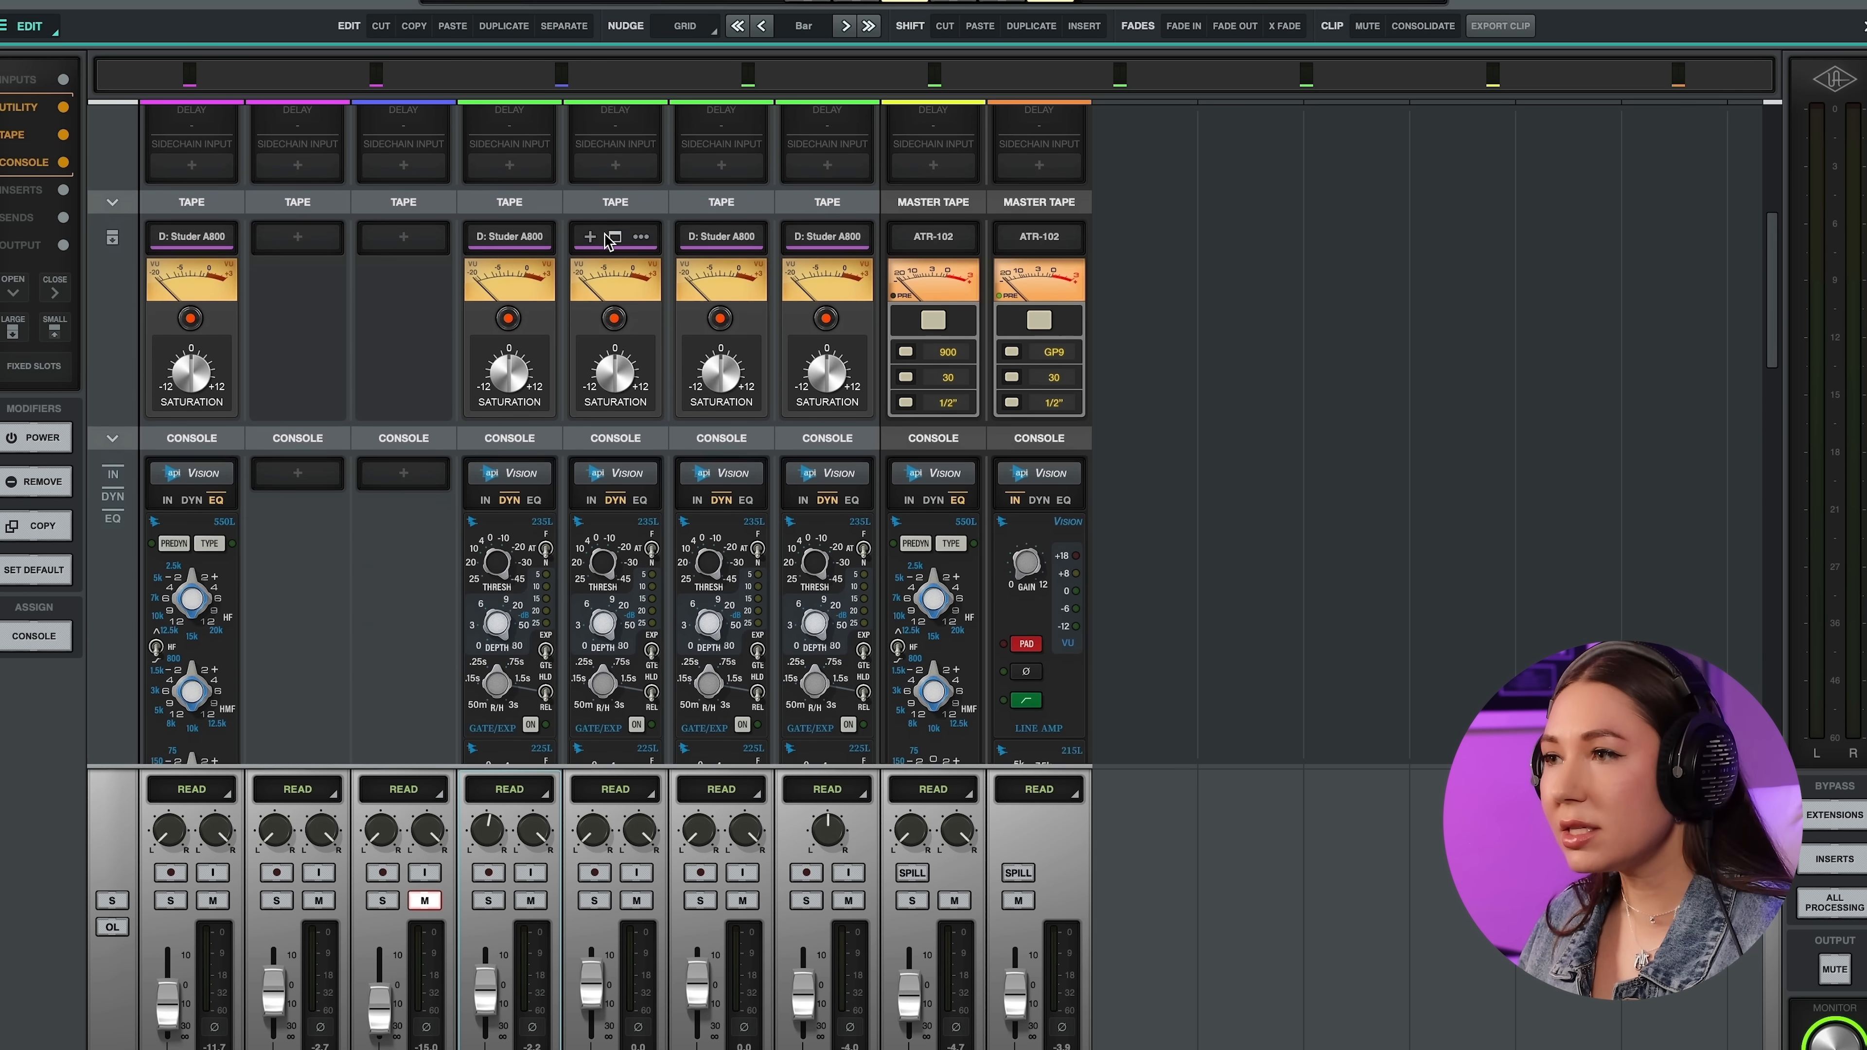
{"action": "scroll", "coordinate": [608, 242], "scroll_direction": "down", "scroll_amount": 2}
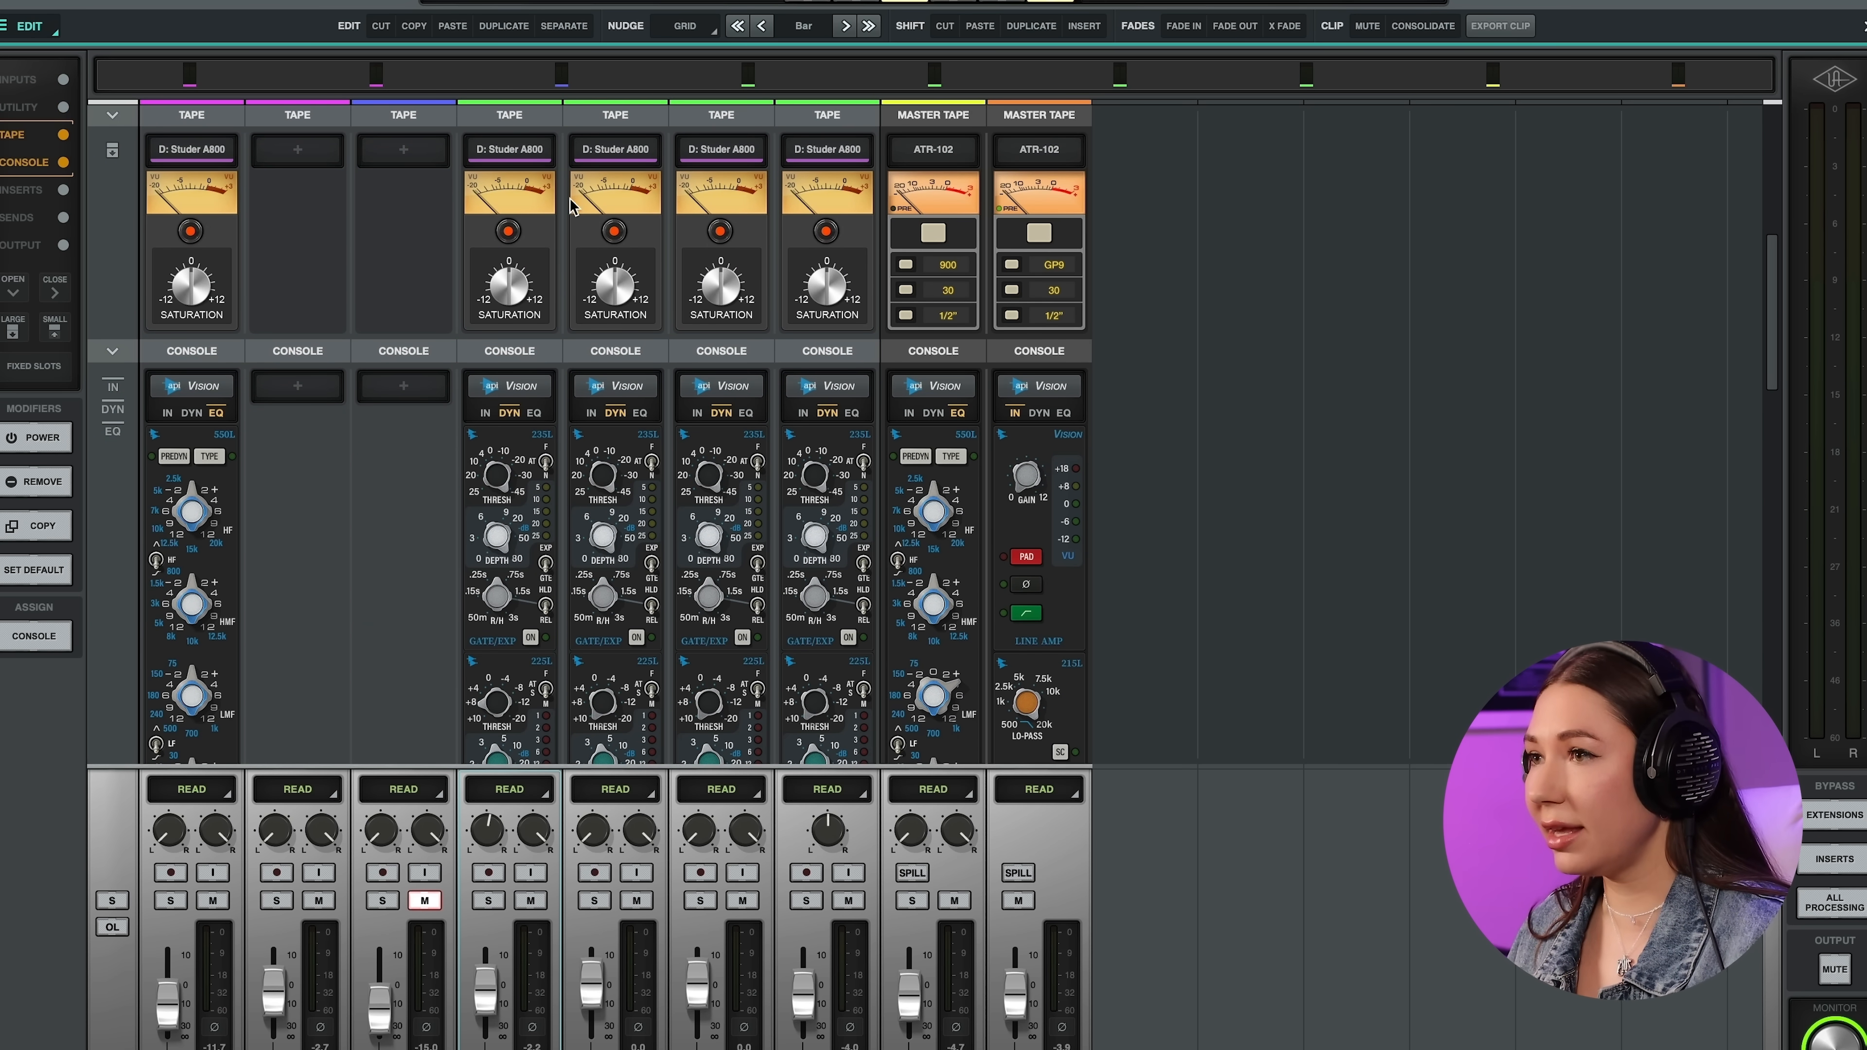
{"action": "scroll", "coordinate": [717, 397], "scroll_direction": "down", "scroll_amount": 4}
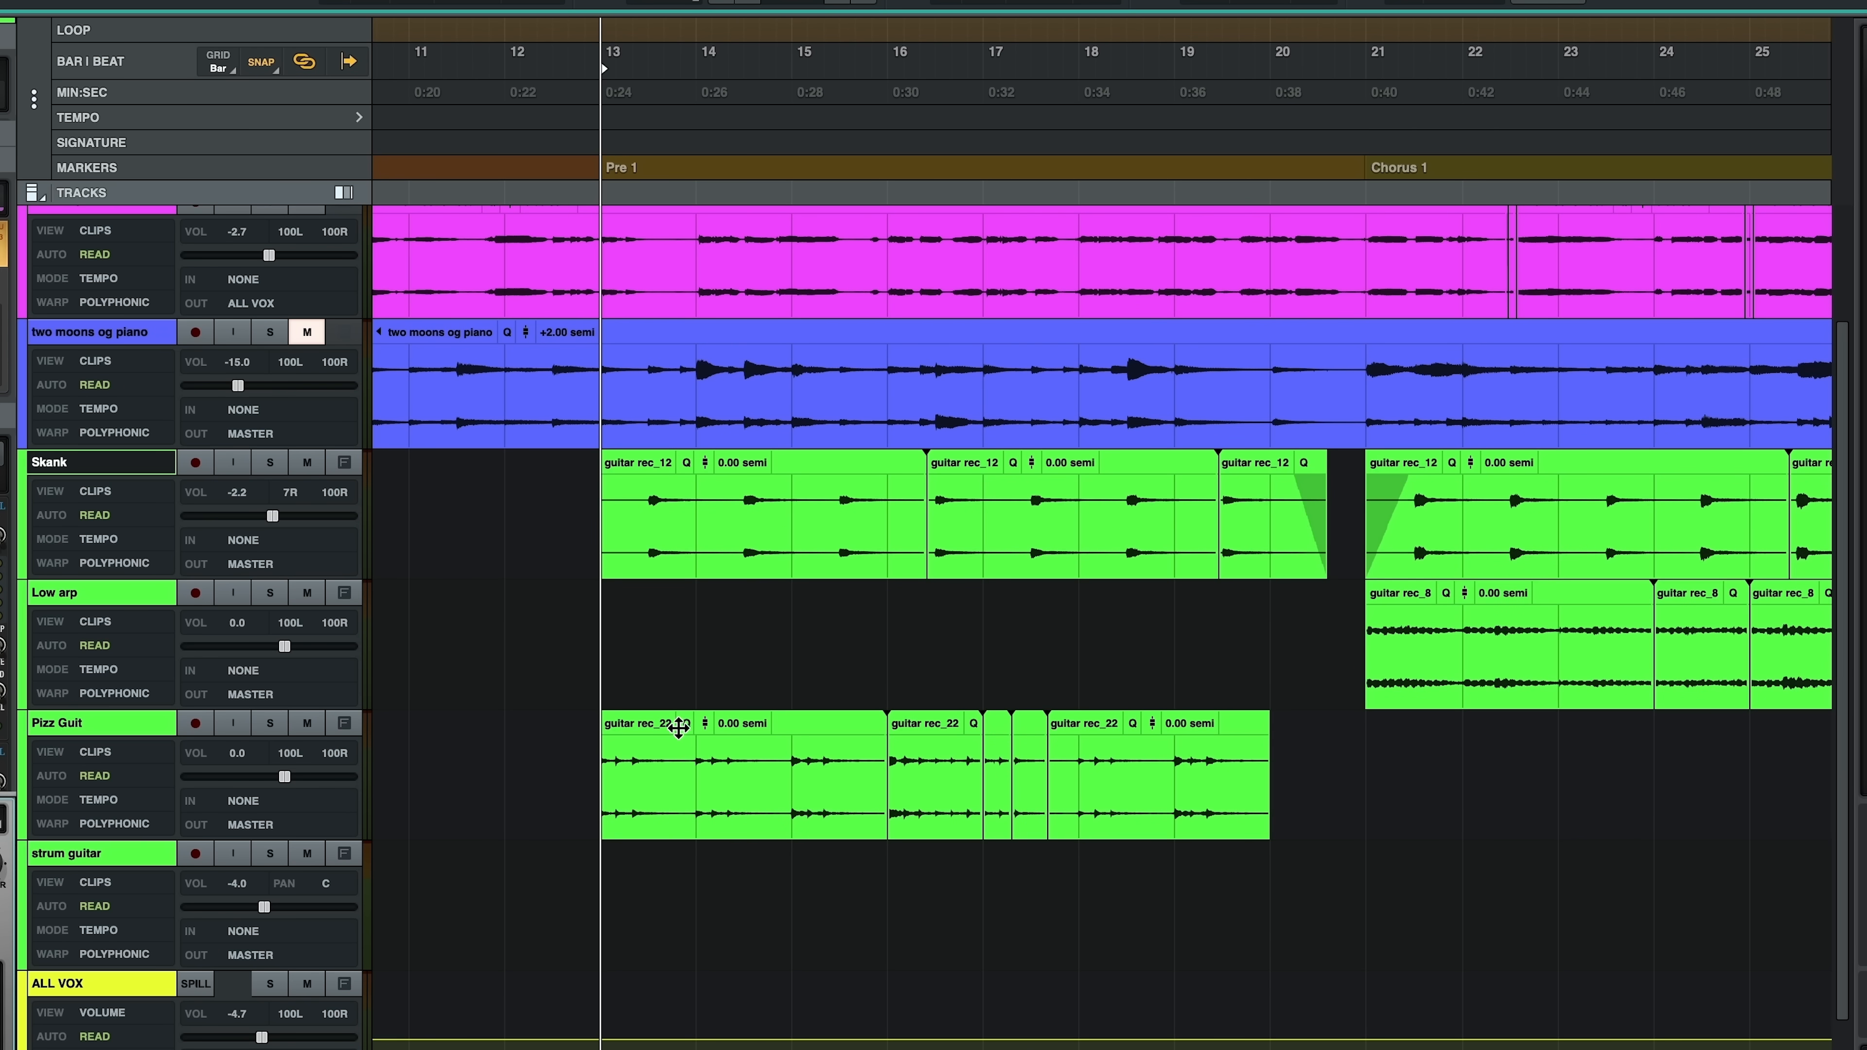
- Play the guitar parts in the Pre 1 section and in Chorus 1 from bar 21
{"action": "key", "text": "space"}
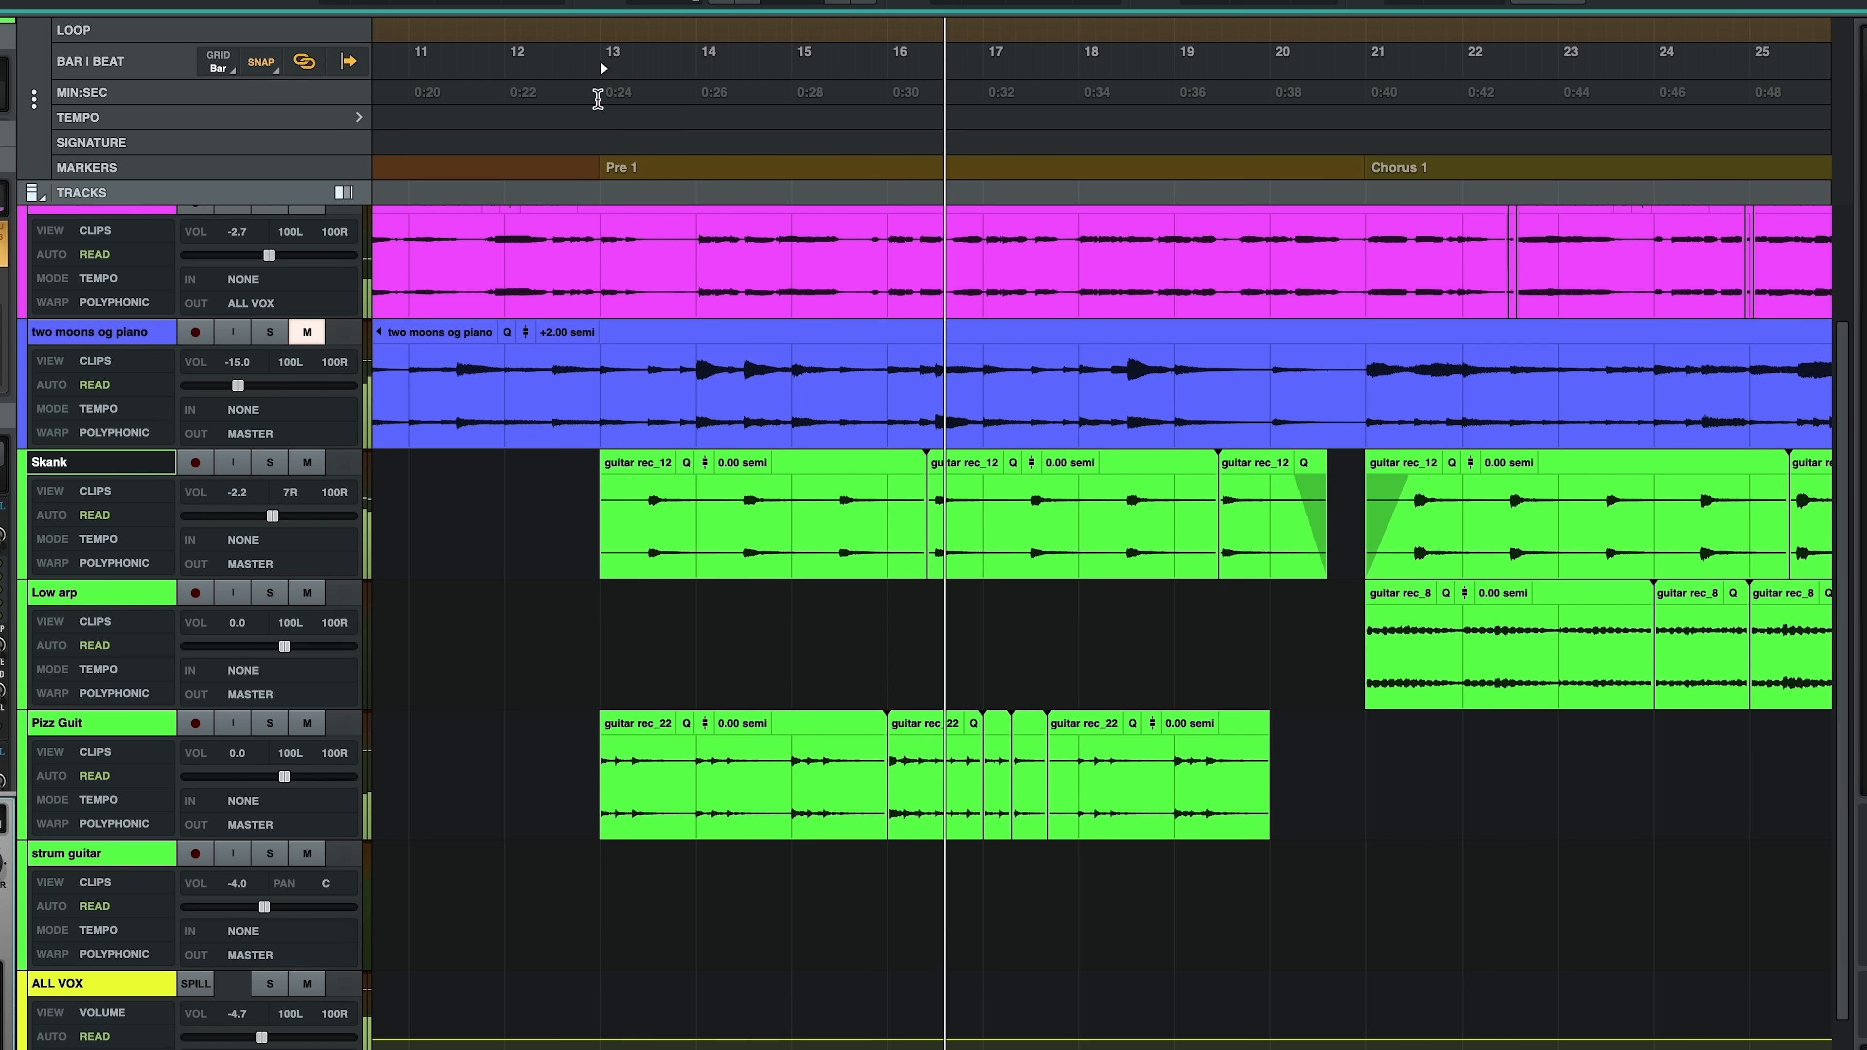
{"action": "key", "text": "space"}
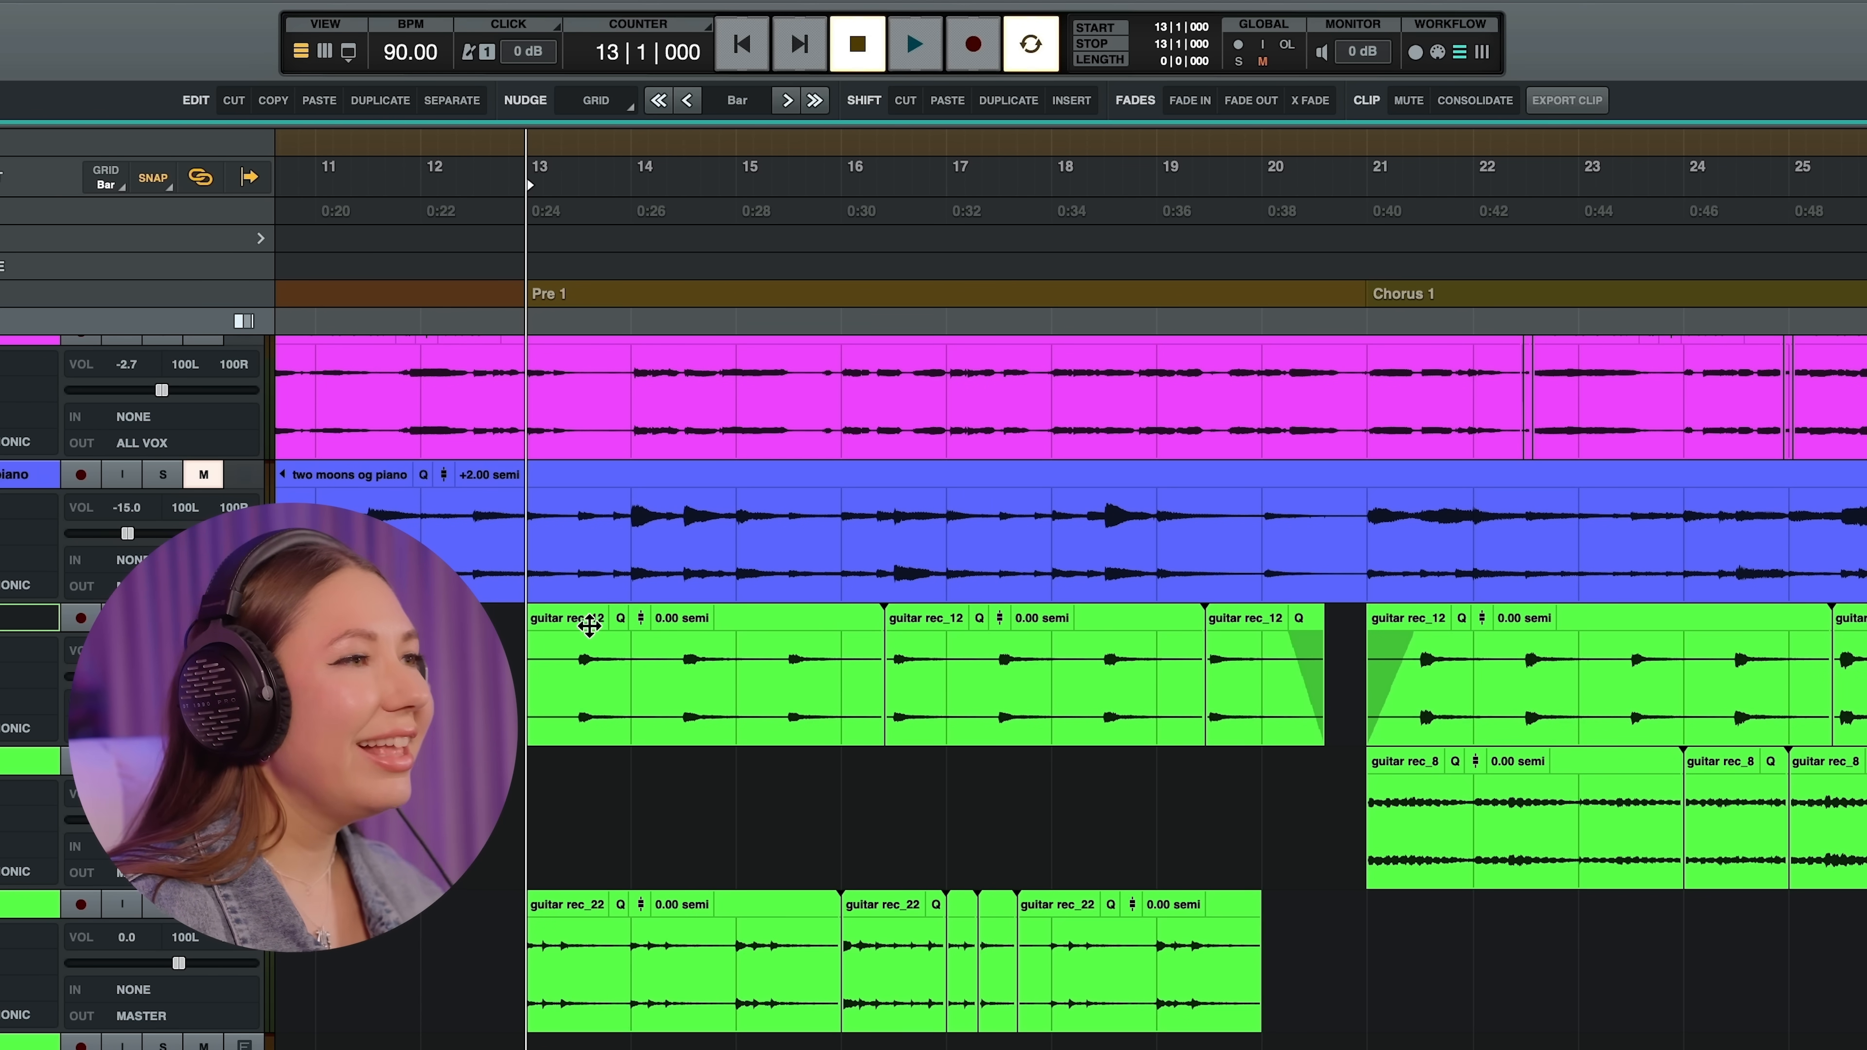
{"action": "left_click", "coordinate": [1361, 696]}
{"action": "scroll", "coordinate": [1360, 696], "scroll_direction": "right", "scroll_amount": 8}
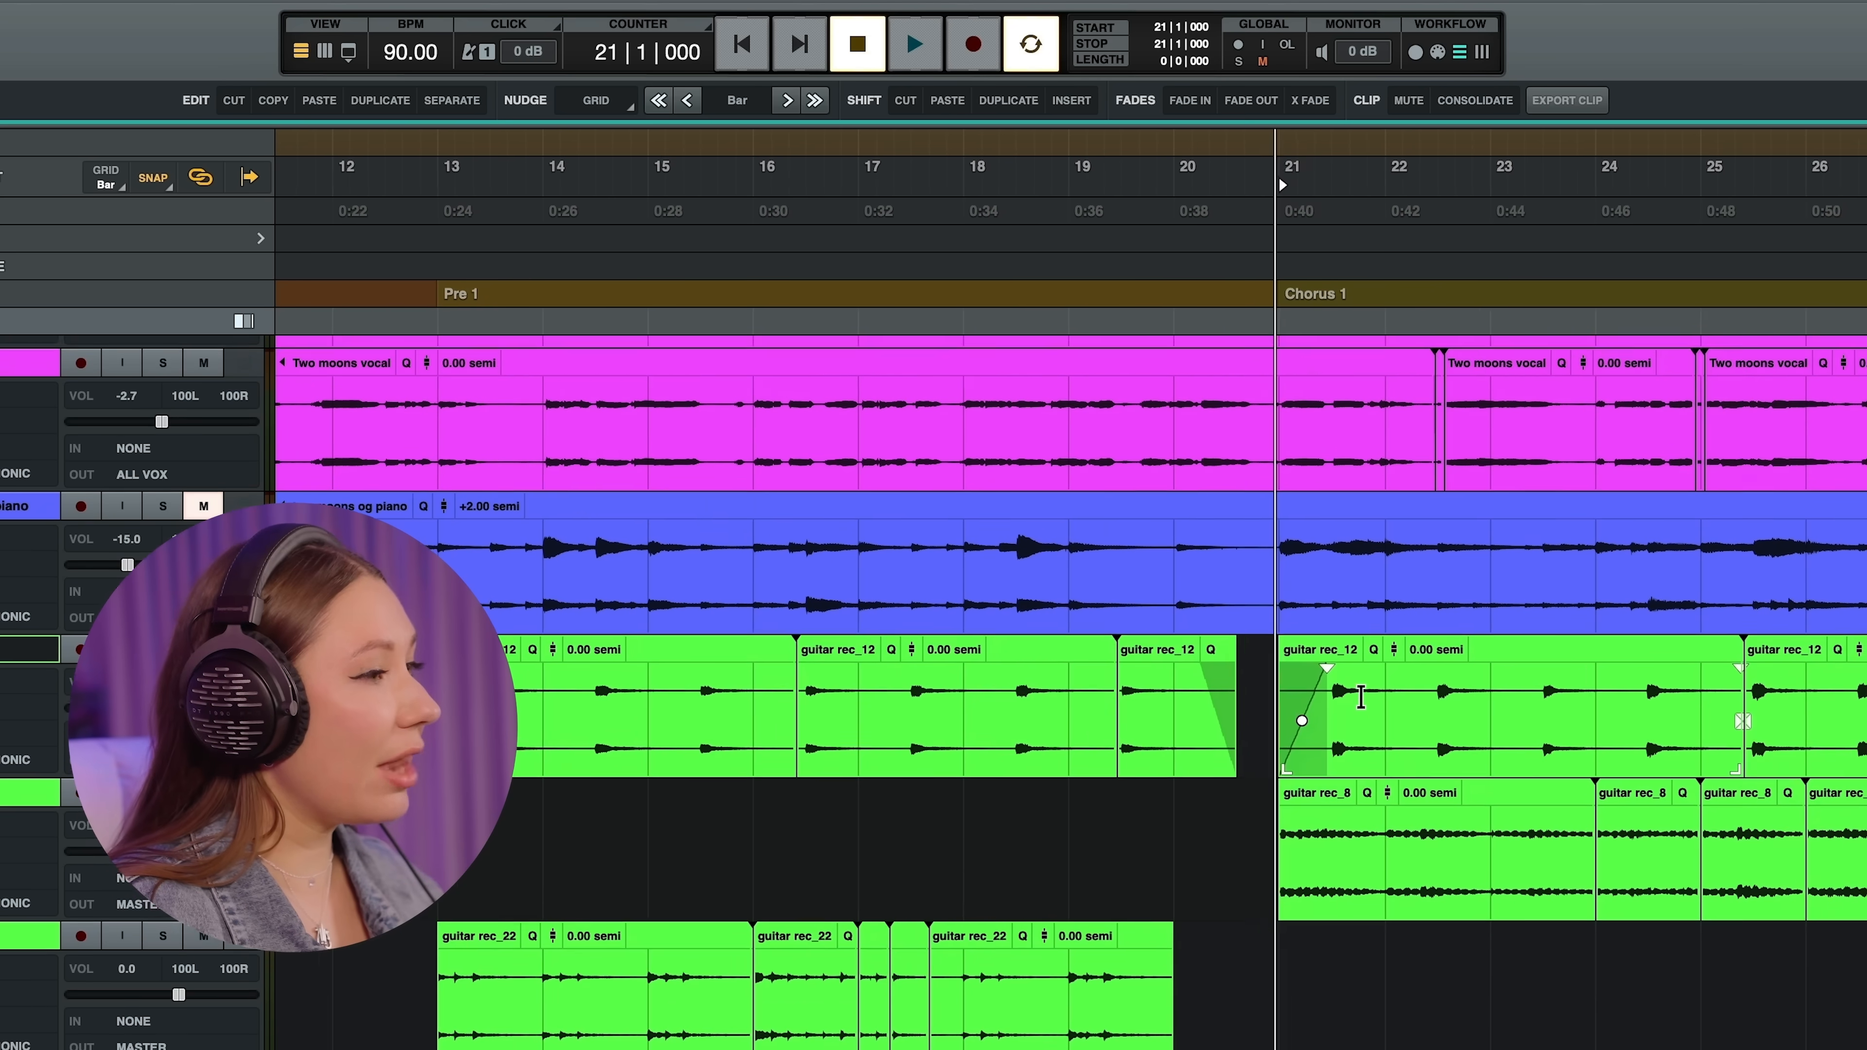
{"action": "scroll", "coordinate": [1361, 696], "scroll_direction": "right", "scroll_amount": 5}
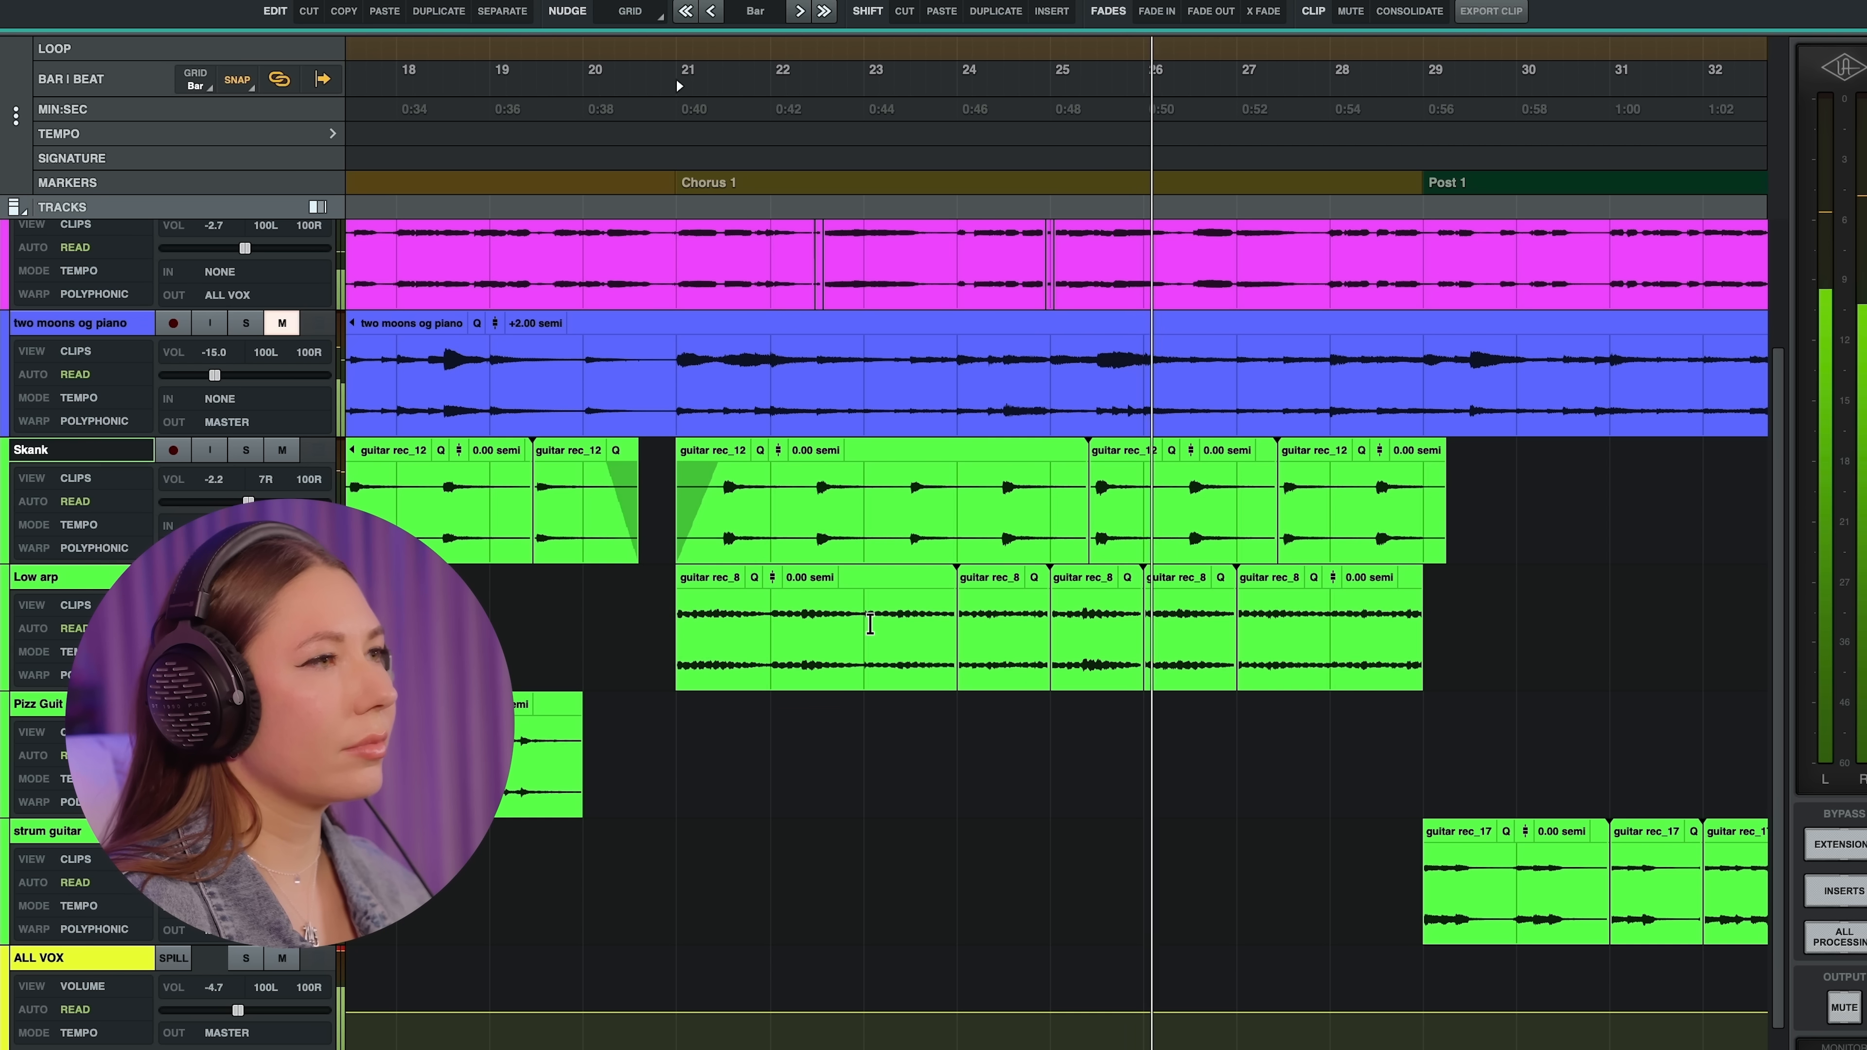
{"action": "key", "text": "space"}
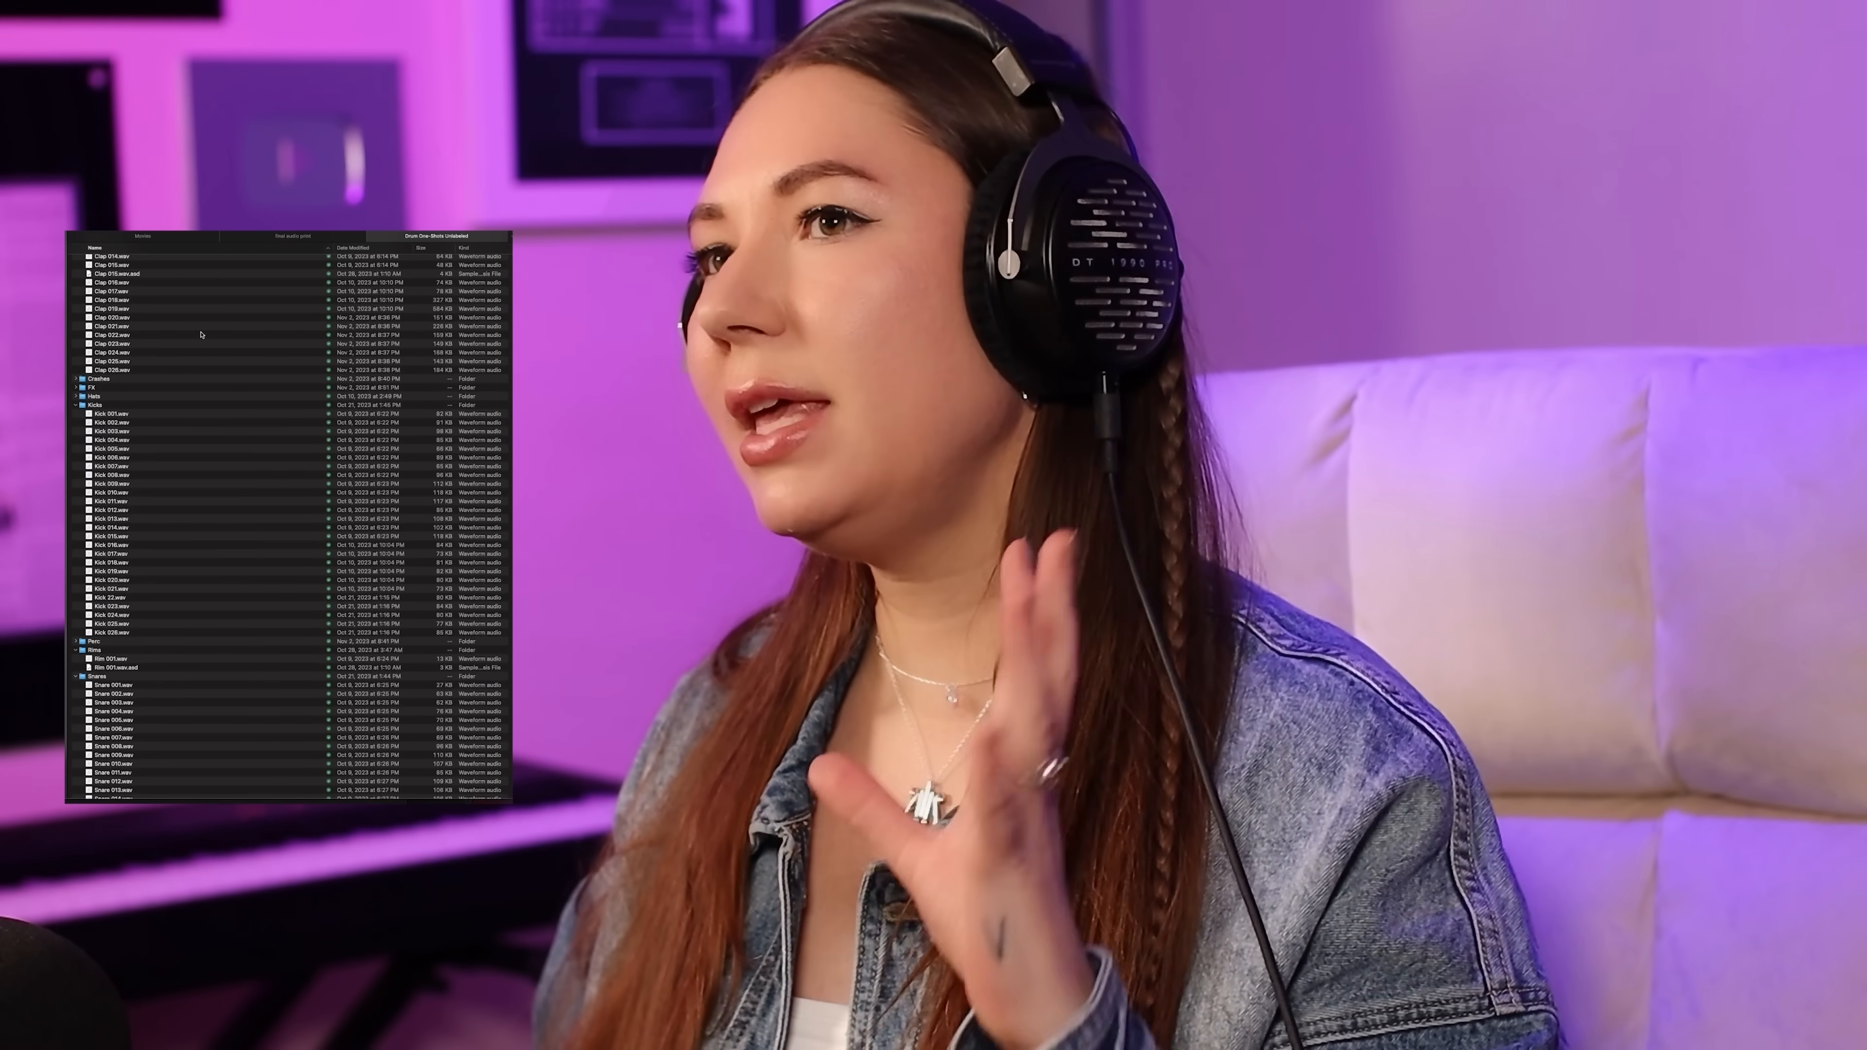
- Switch to the drum sample folder in Finder, expand the Hats subfolder and look through the samples
{"action": "scroll", "coordinate": [201, 334], "scroll_direction": "down", "scroll_amount": 1}
{"action": "left_click", "coordinate": [76, 396]}
{"action": "scroll", "coordinate": [206, 408], "scroll_direction": "down", "scroll_amount": 3}
{"action": "scroll", "coordinate": [205, 408], "scroll_direction": "down", "scroll_amount": 10}
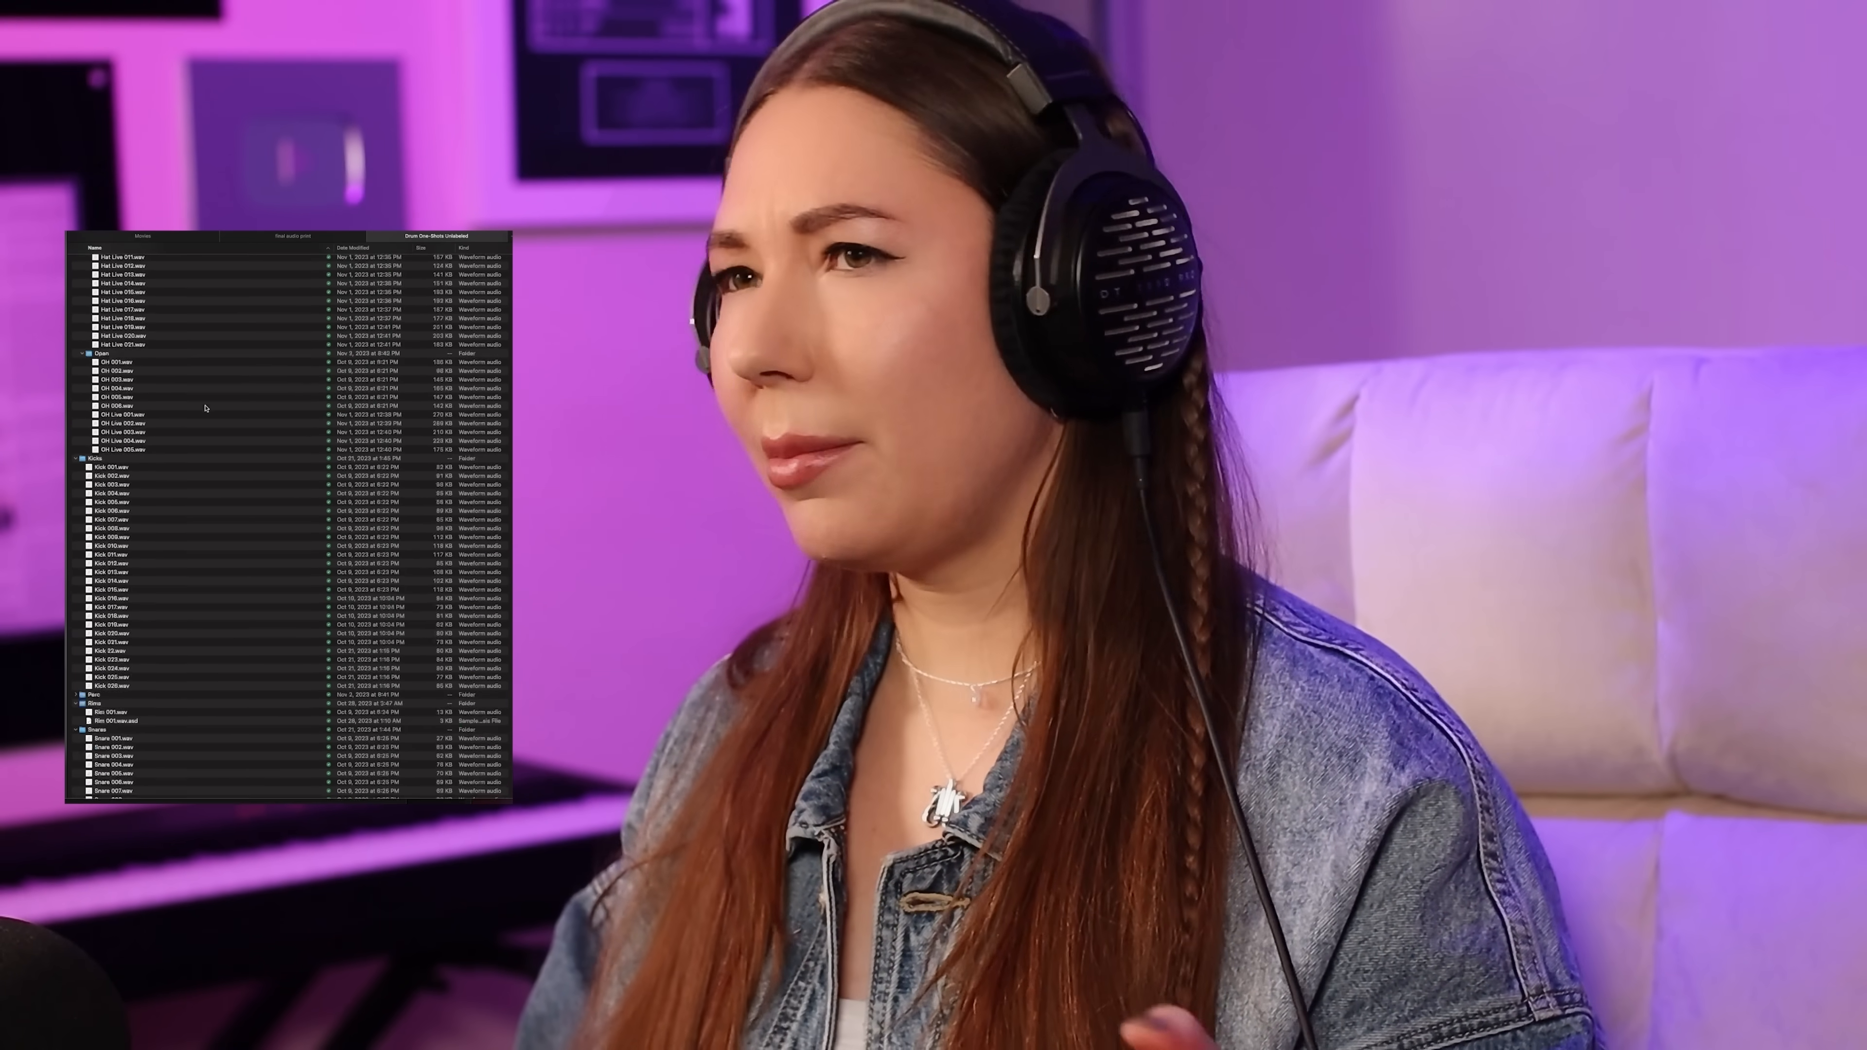
{"action": "scroll", "coordinate": [205, 408], "scroll_direction": "down", "scroll_amount": 5}
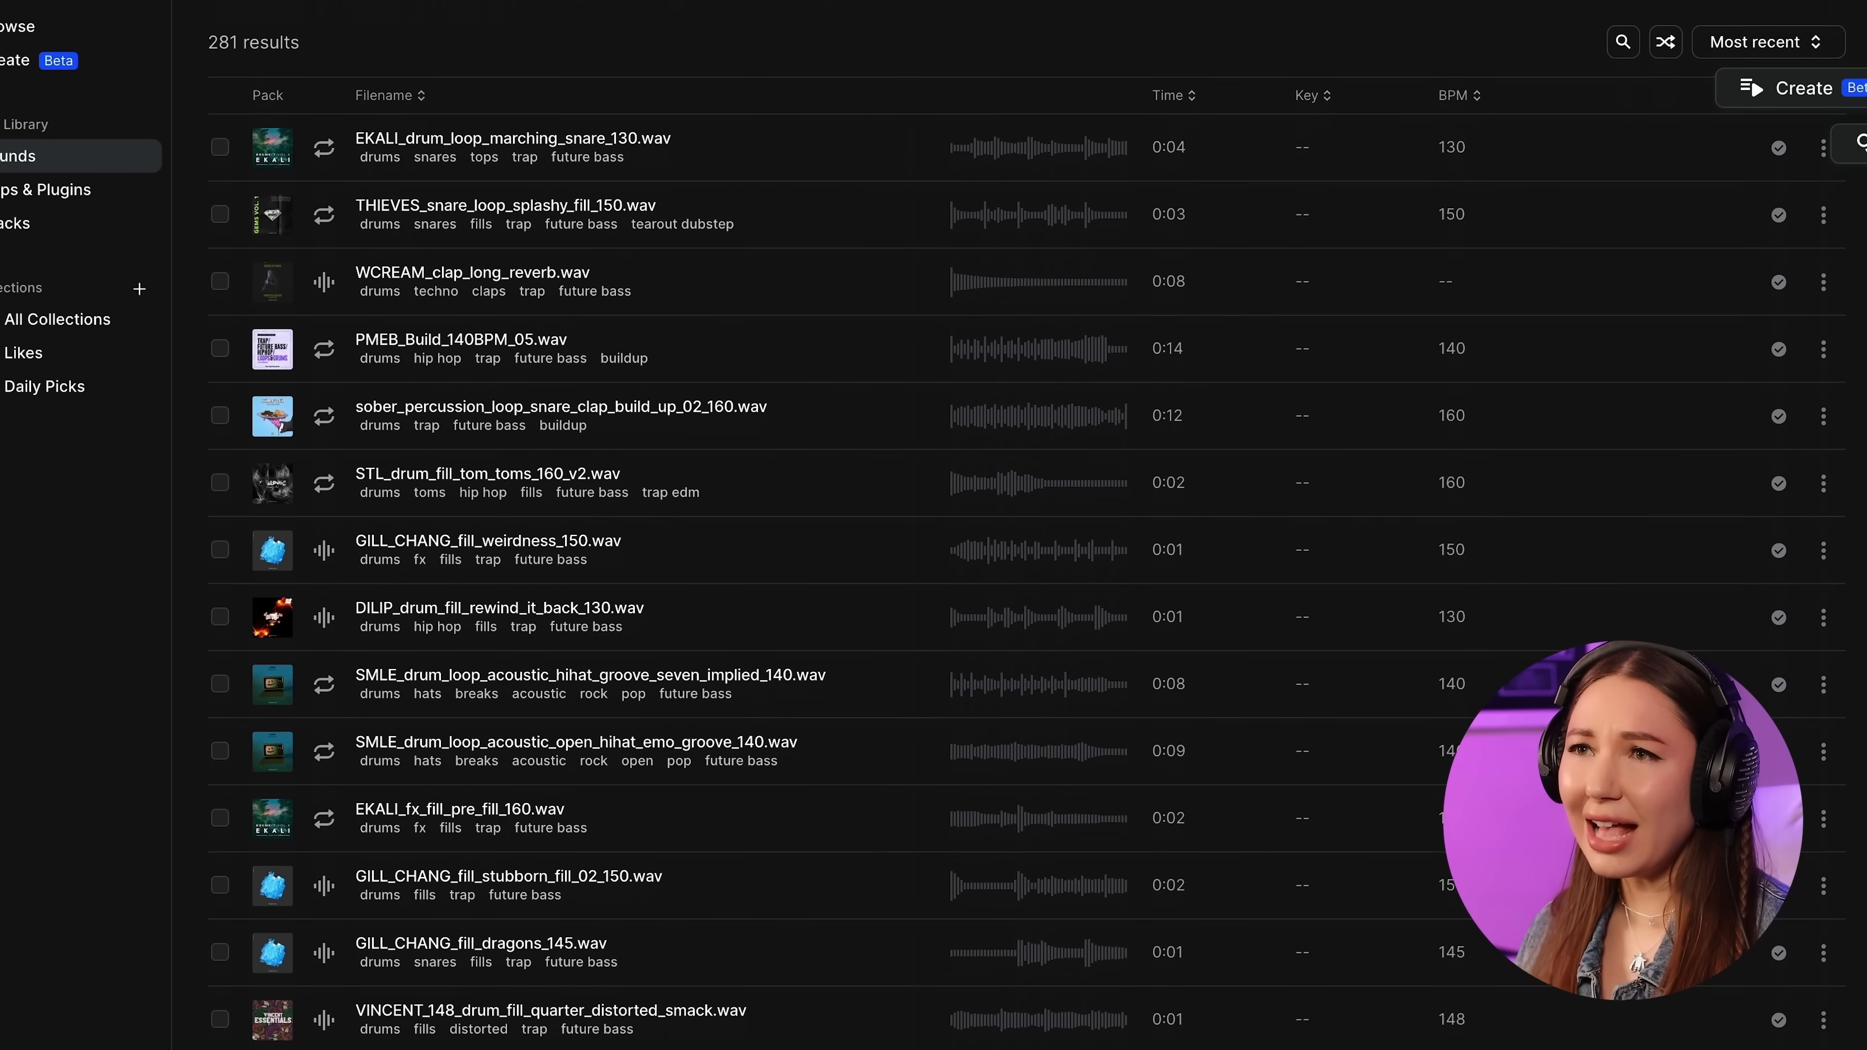
- Switch to the Splice sound library and look through the drum samples sorted by most recent
{"action": "scroll", "coordinate": [734, 526], "scroll_direction": "down", "scroll_amount": 5}
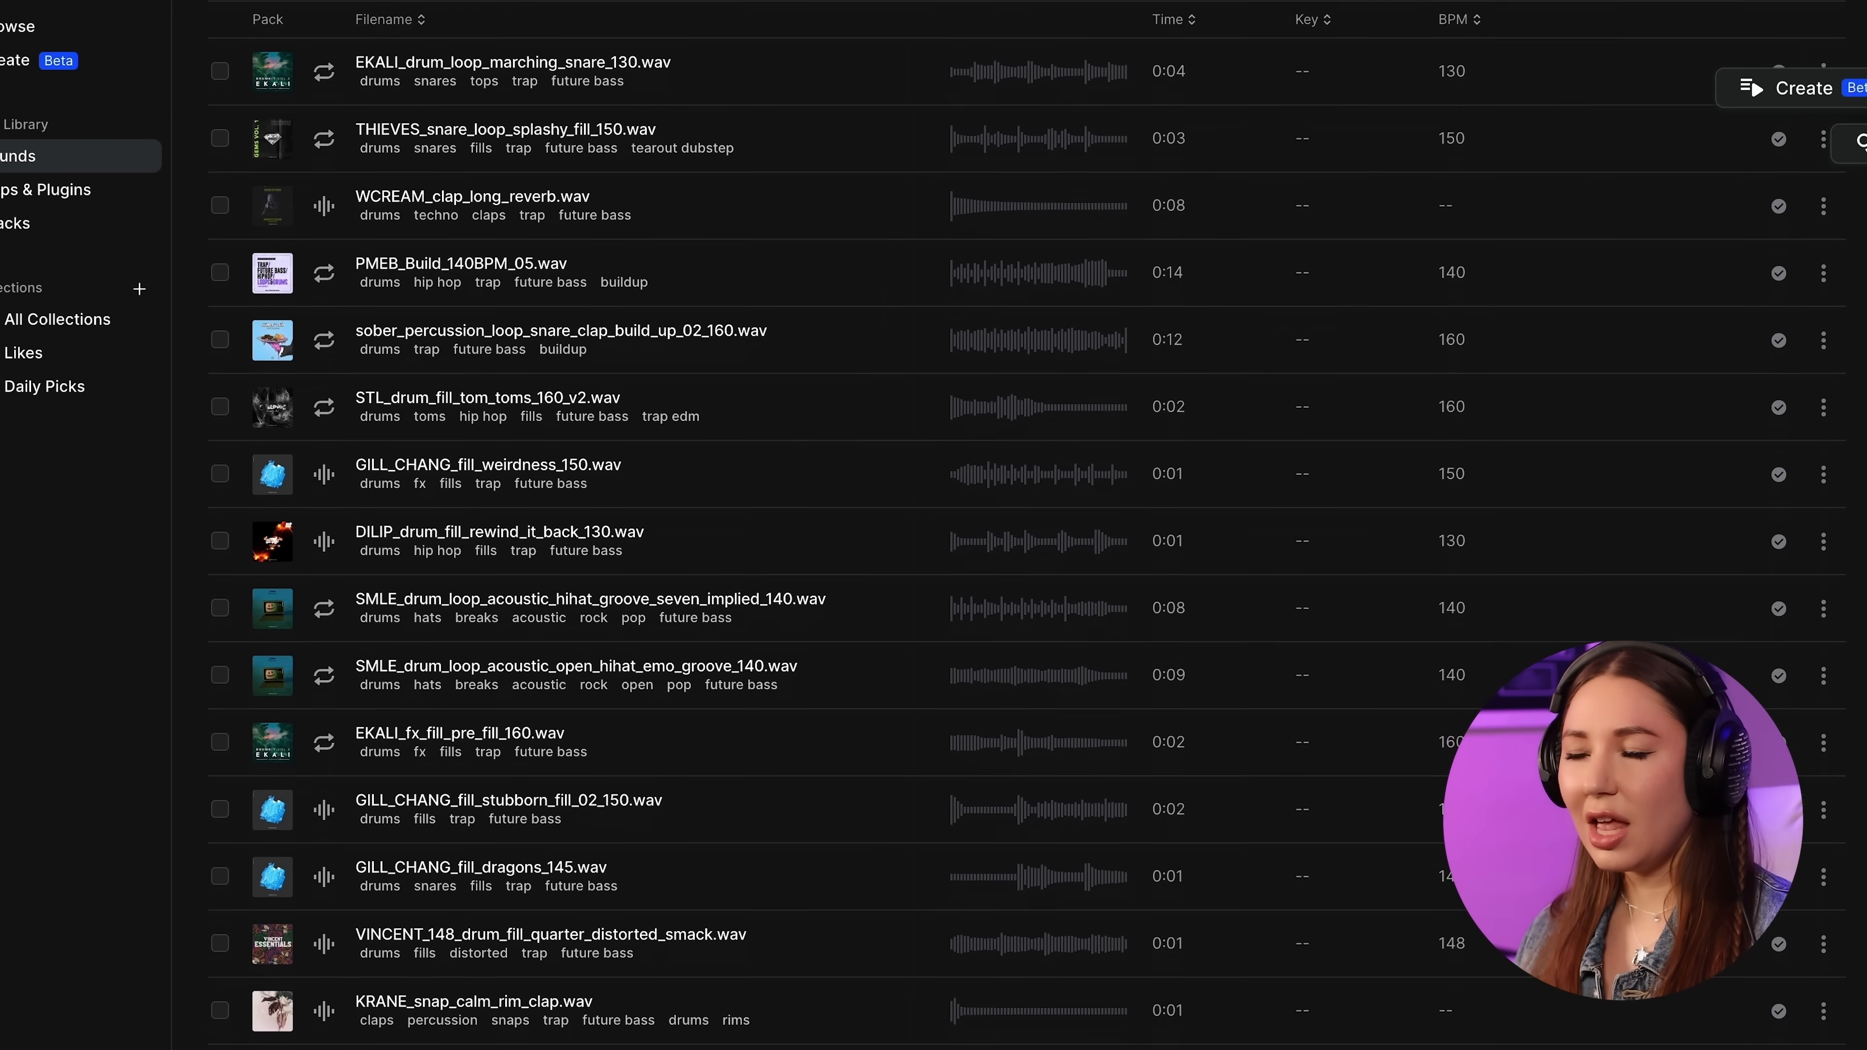
{"action": "scroll", "coordinate": [934, 525], "scroll_direction": "down", "scroll_amount": 15}
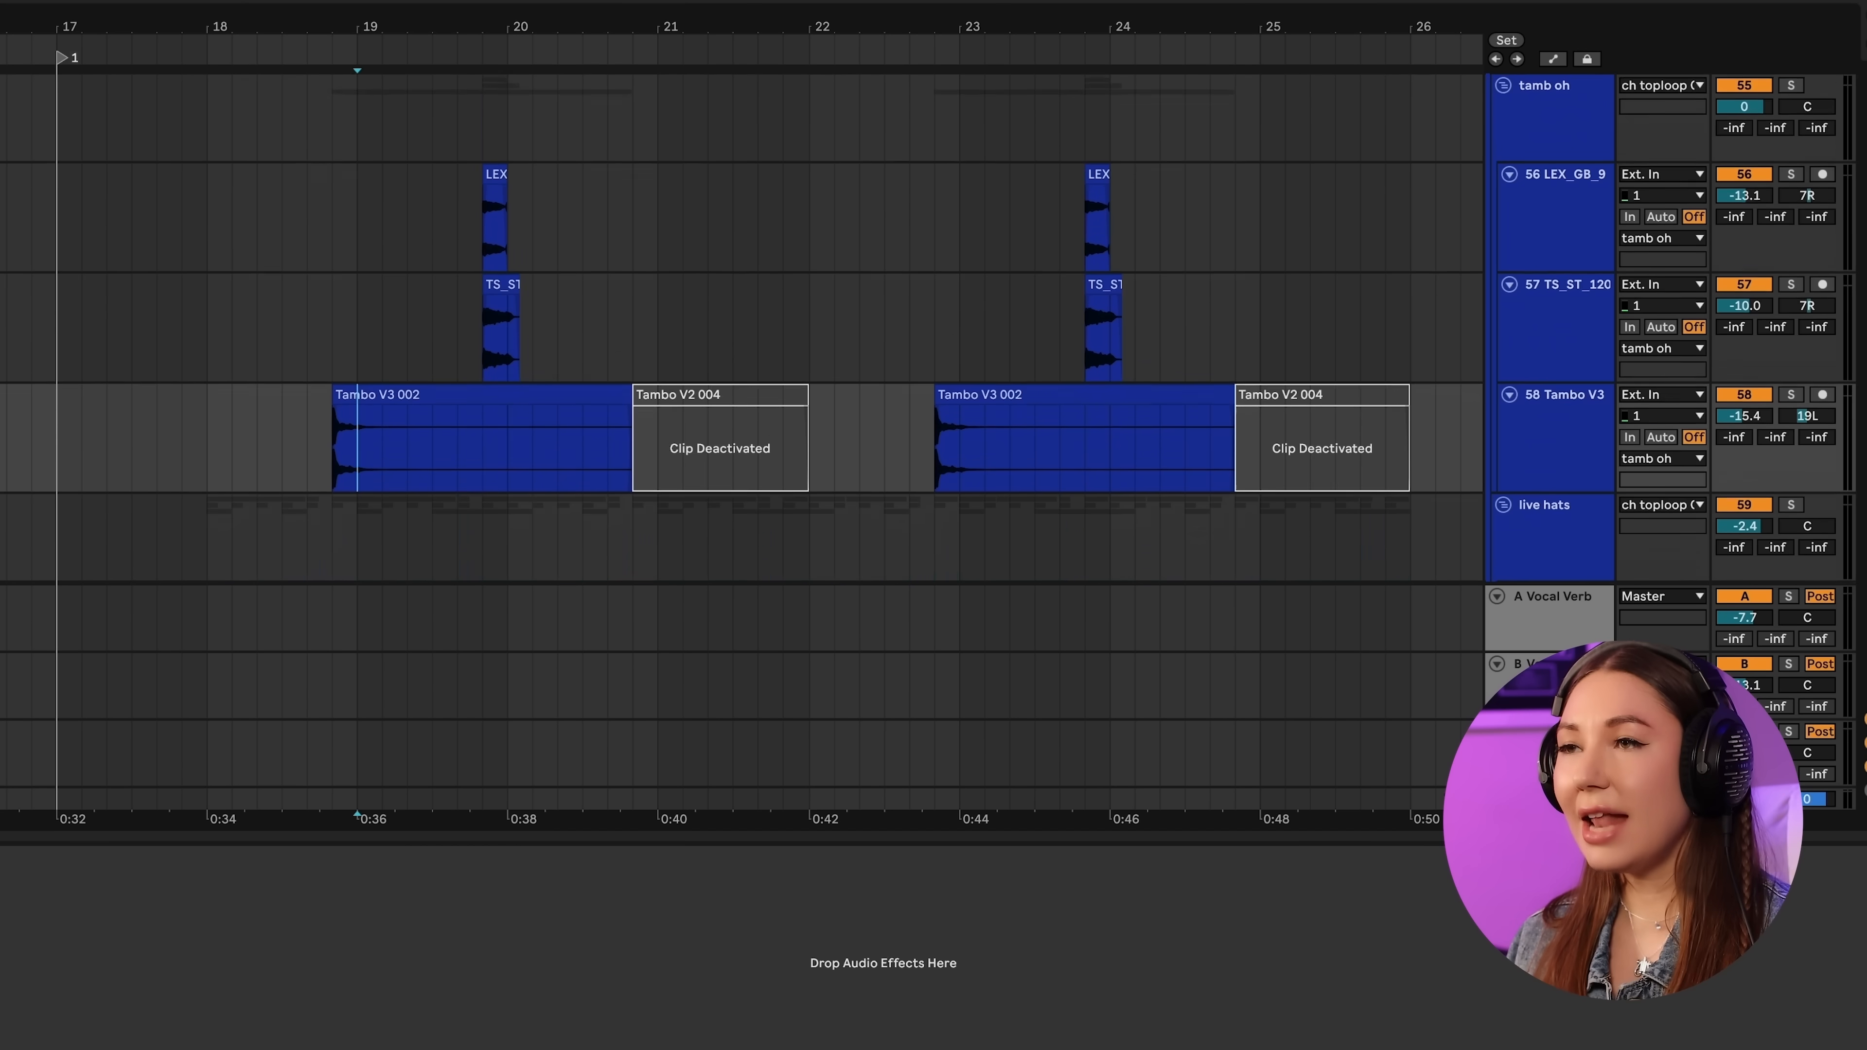
- Switch to the Ableton Live project and examine the layered hat, shaker and foley tracks across the arrangement
{"action": "scroll", "coordinate": [741, 323], "scroll_direction": "down", "scroll_amount": 8}
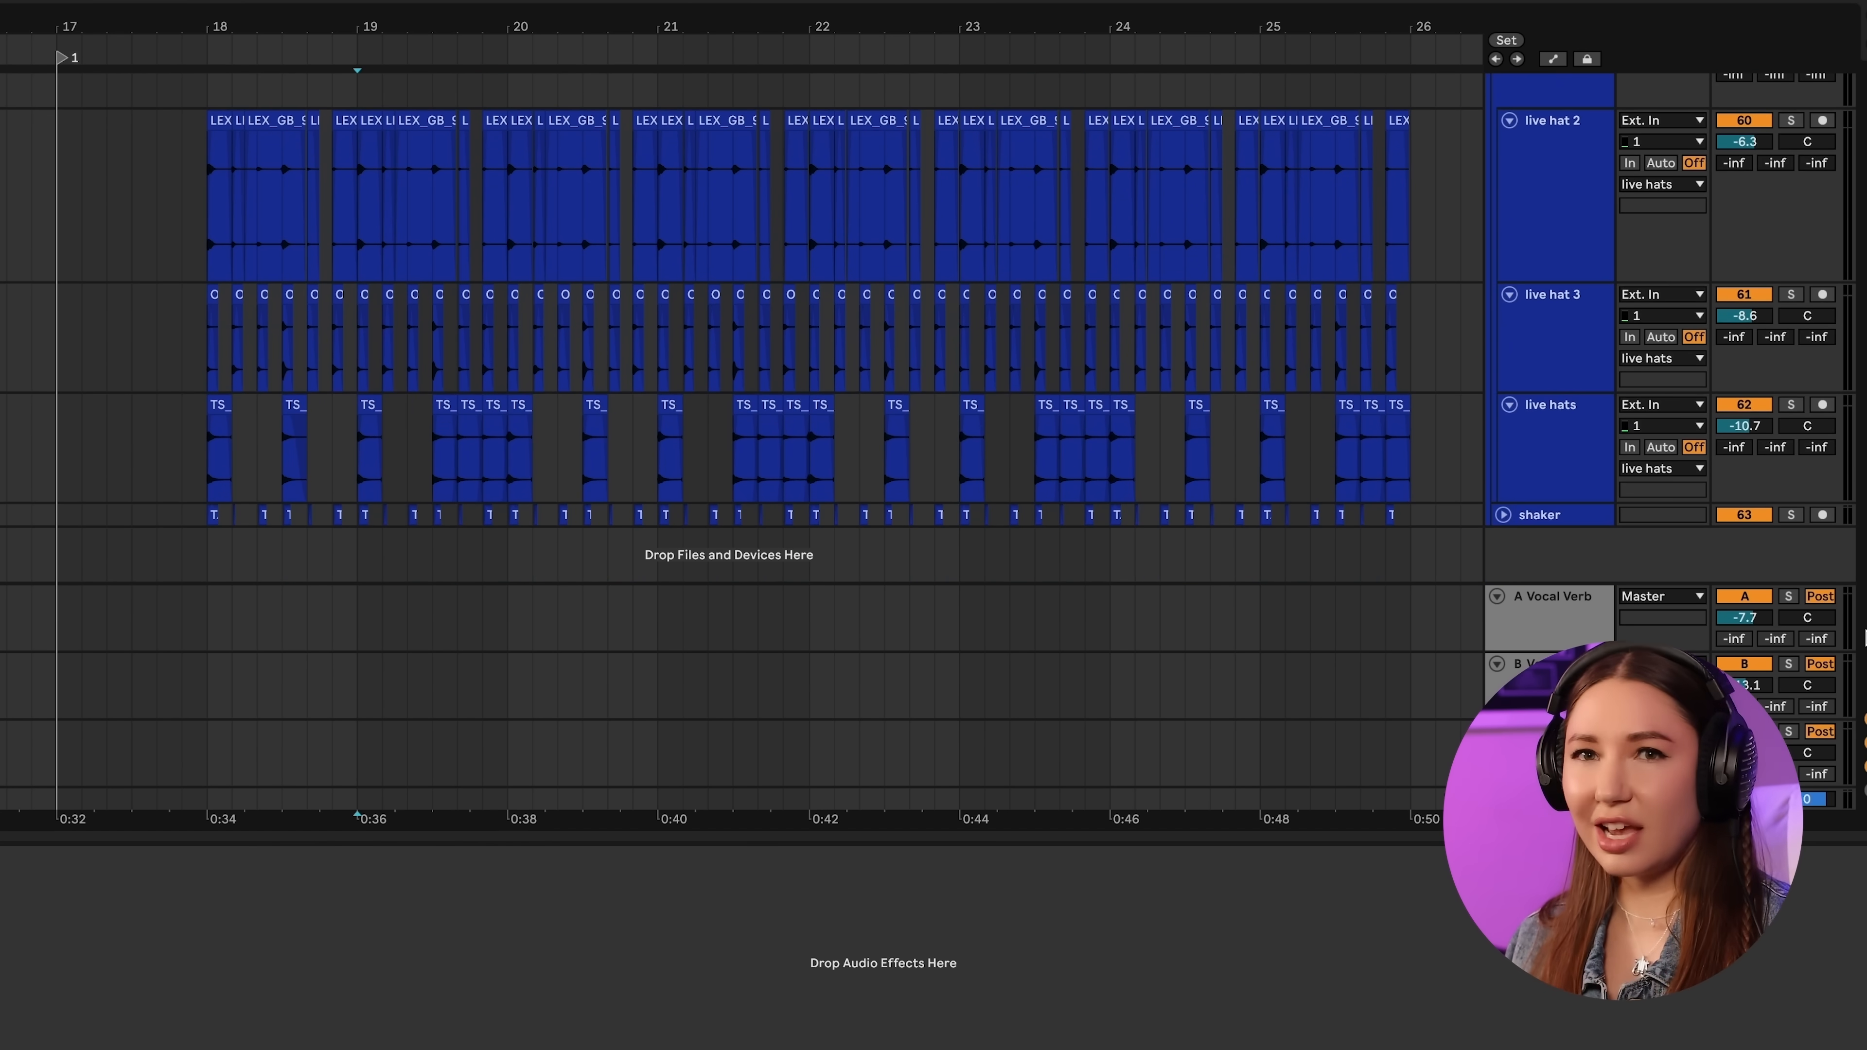
{"action": "left_click", "coordinate": [1143, 599]}
{"action": "scroll", "coordinate": [1141, 508], "scroll_direction": "down", "scroll_amount": 10}
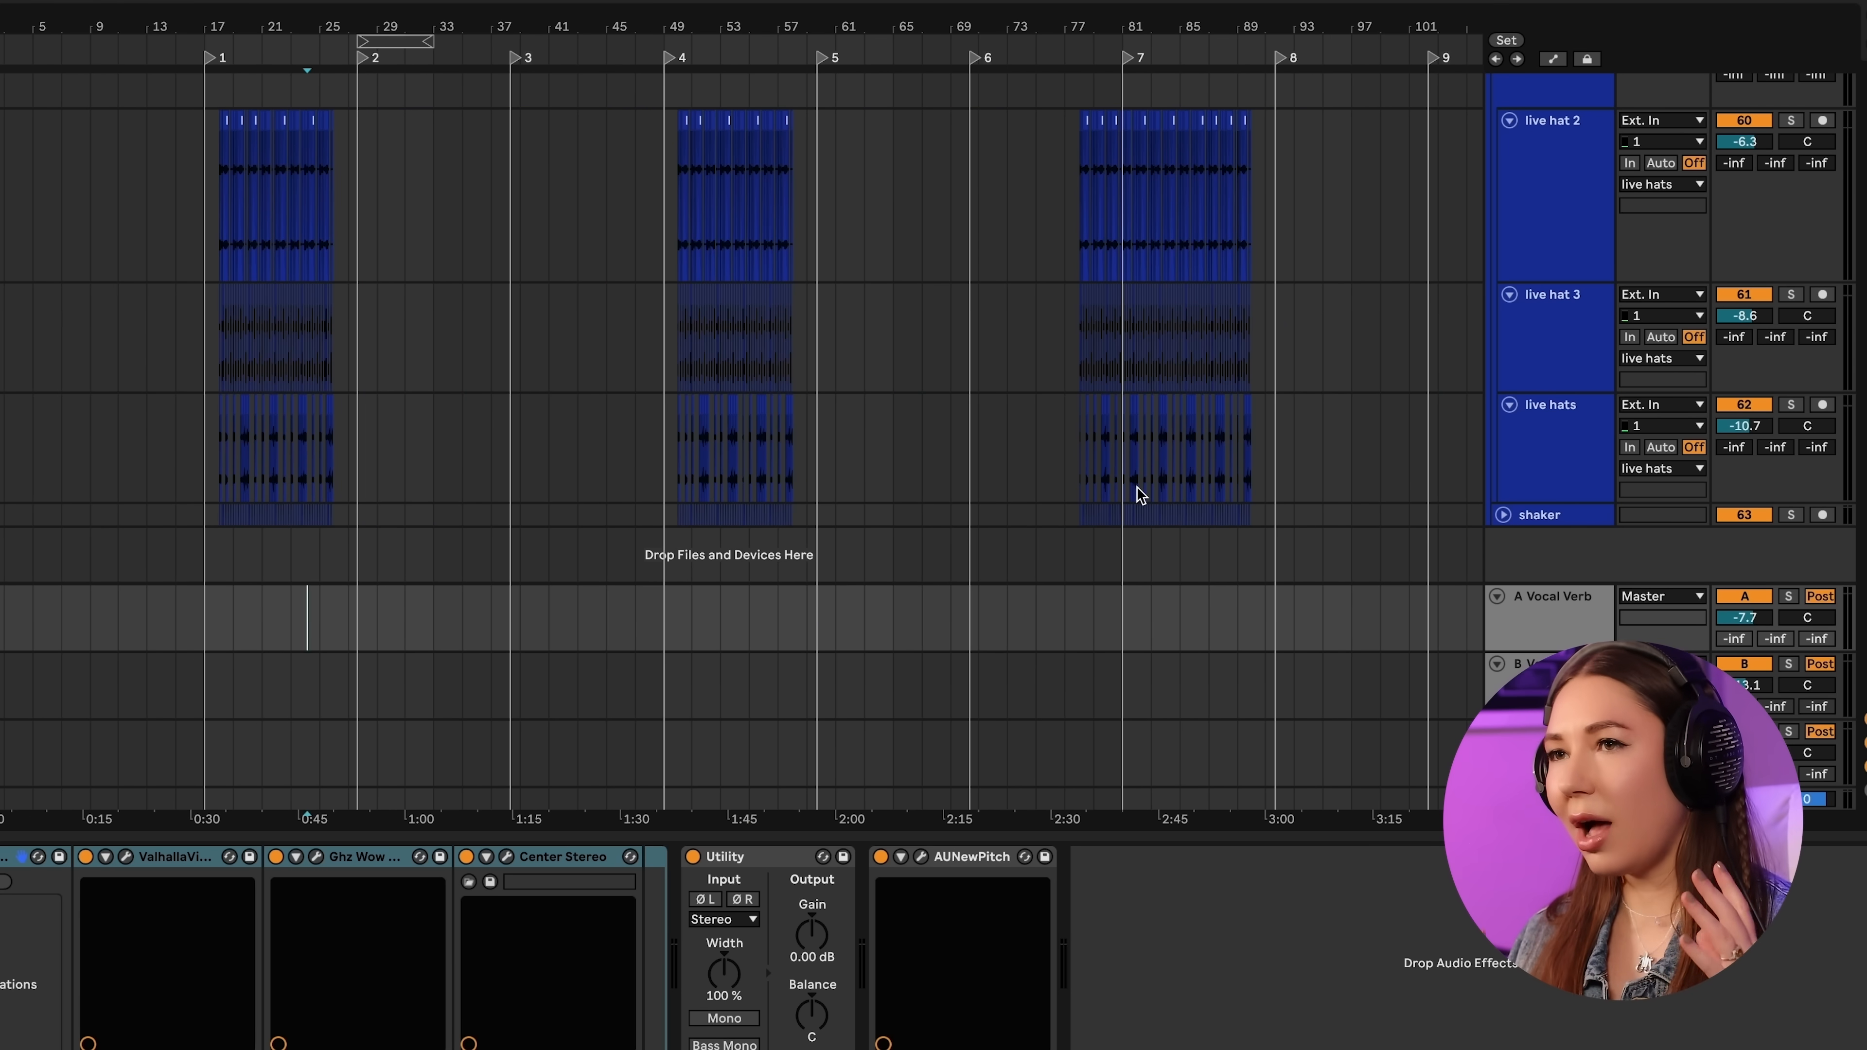
{"action": "scroll", "coordinate": [1137, 491], "scroll_direction": "up", "scroll_amount": 10}
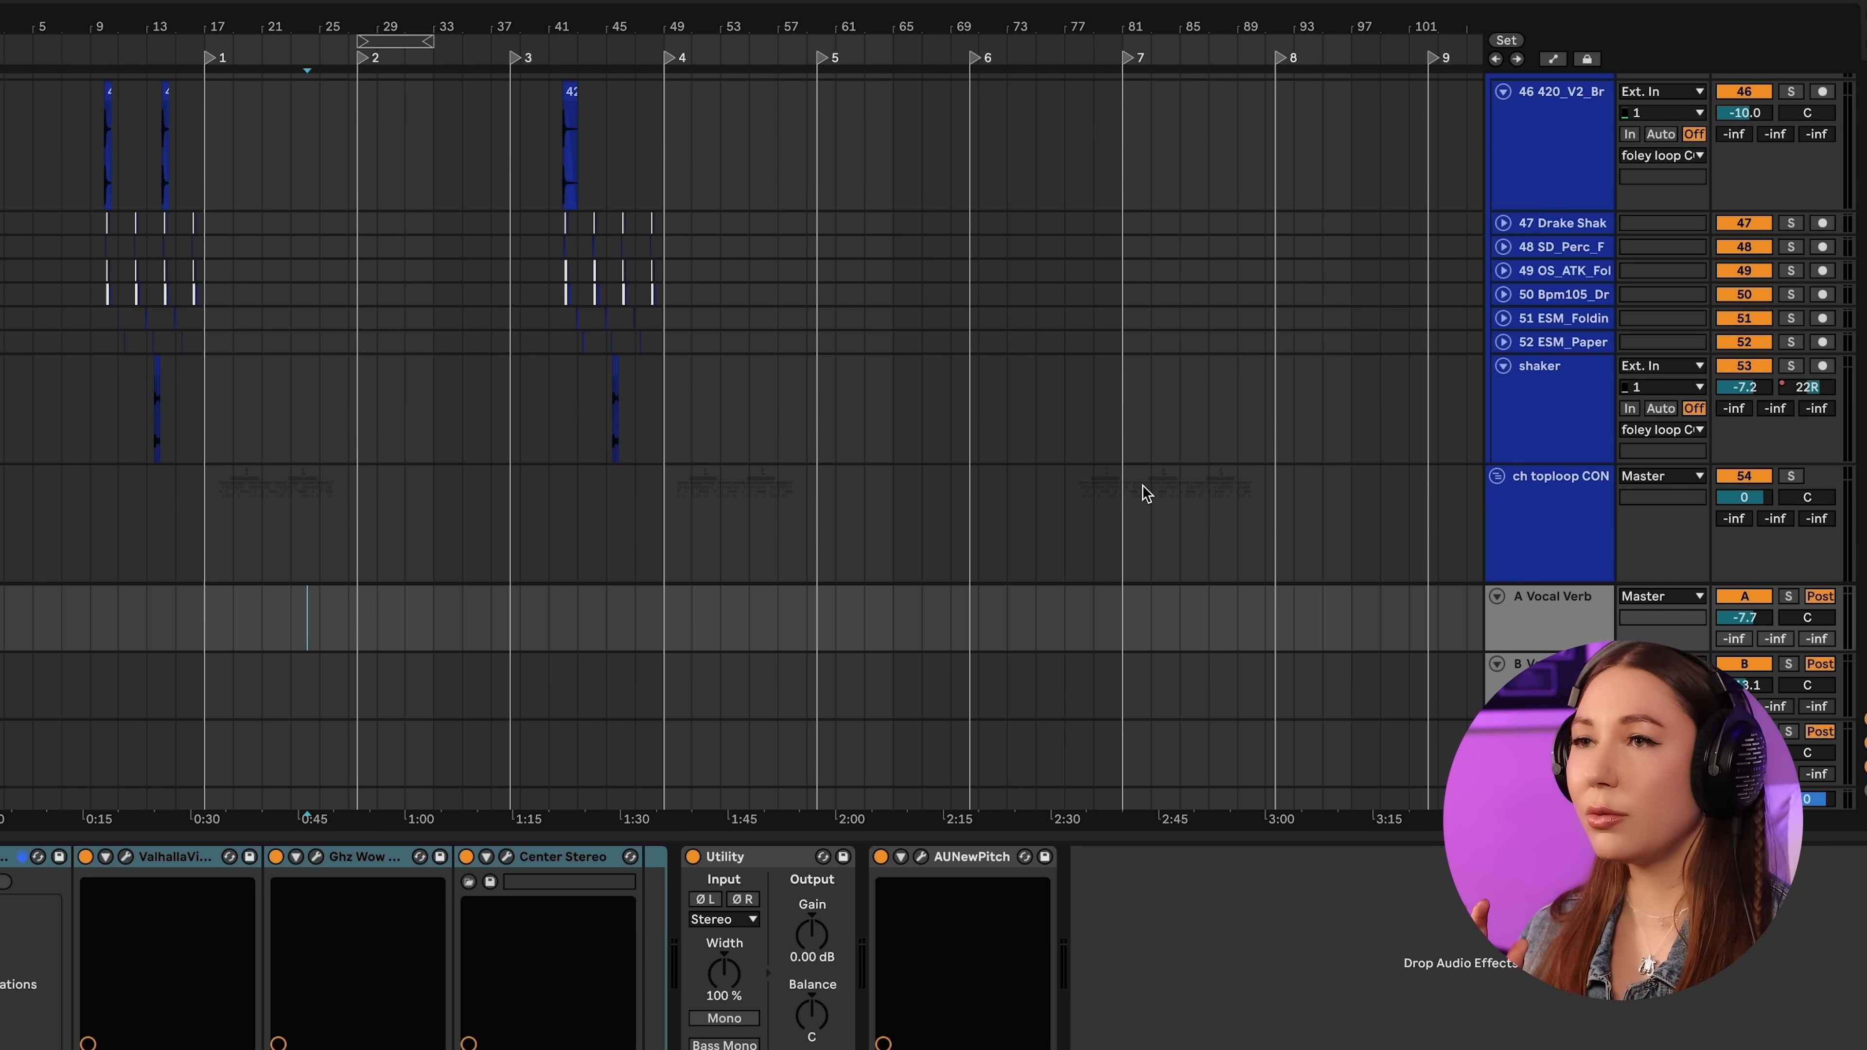
{"action": "scroll", "coordinate": [1145, 492], "scroll_direction": "up", "scroll_amount": 10}
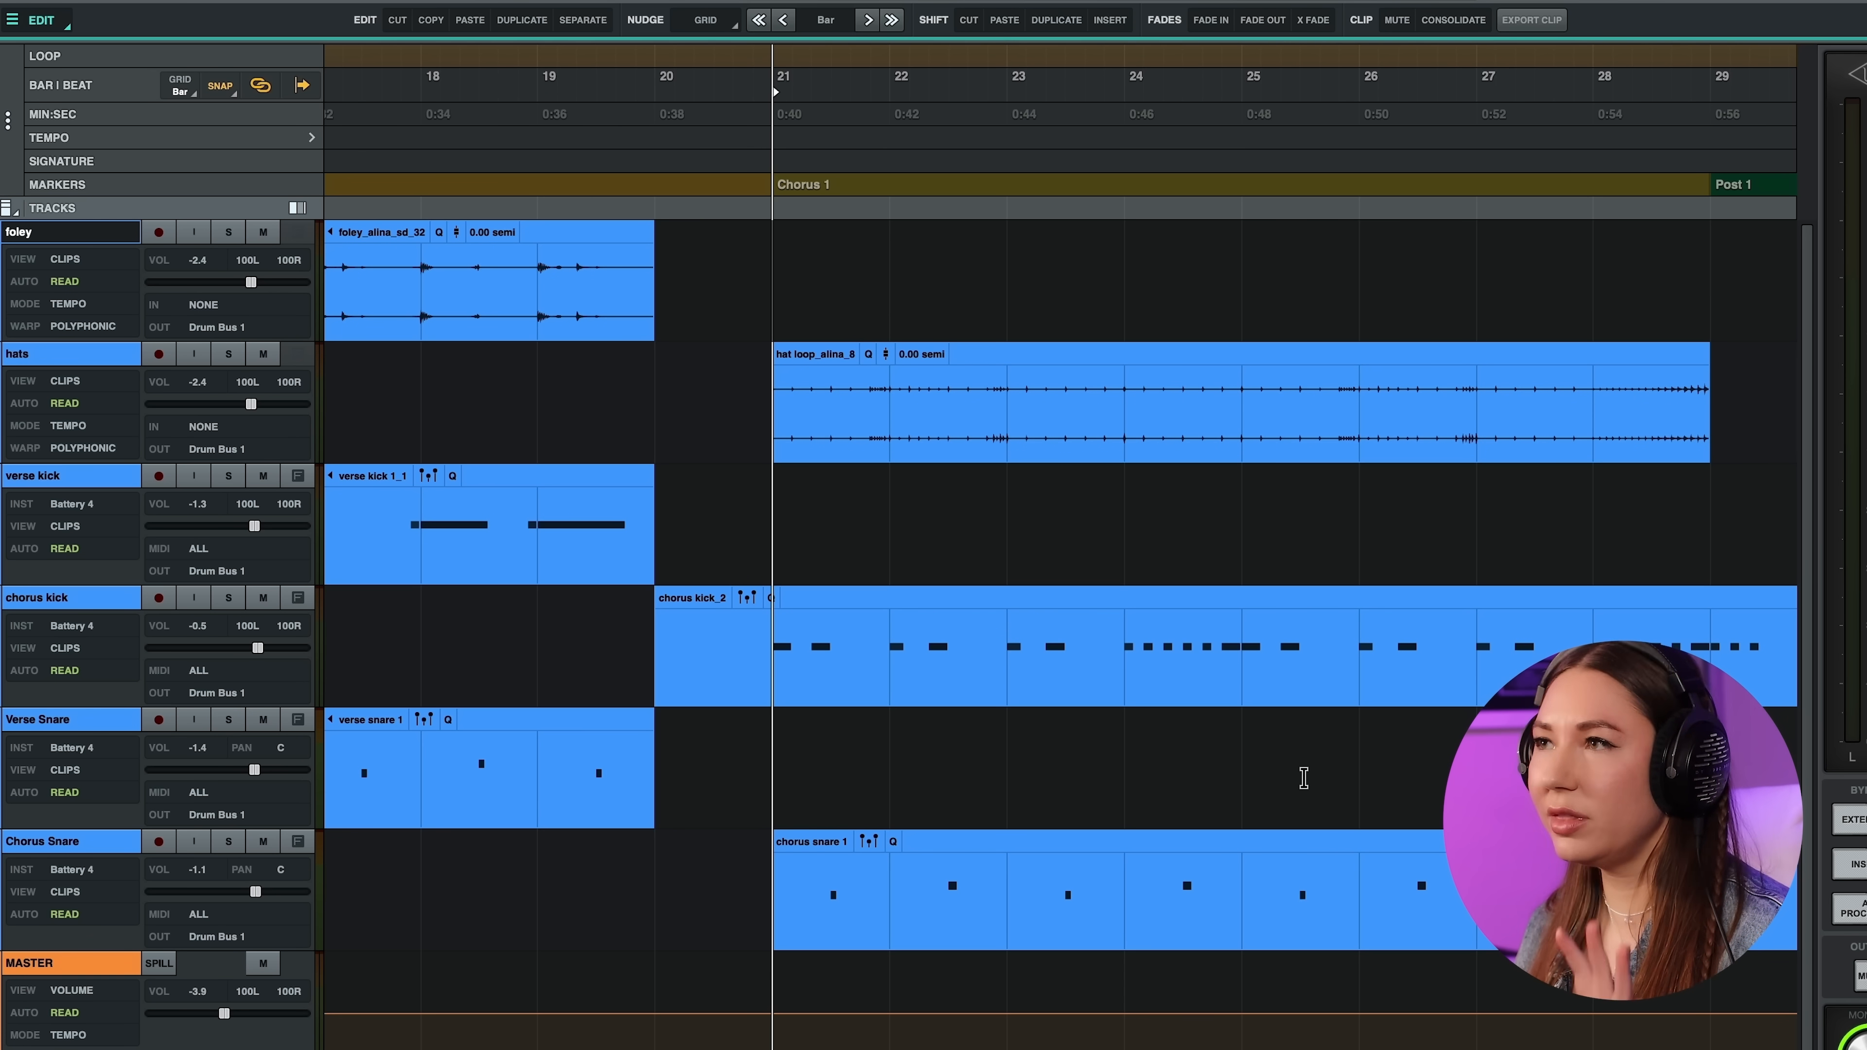
- Switch back to the LUNA session and play the drum tracks from the start of Chorus 1
{"action": "key", "text": "space"}
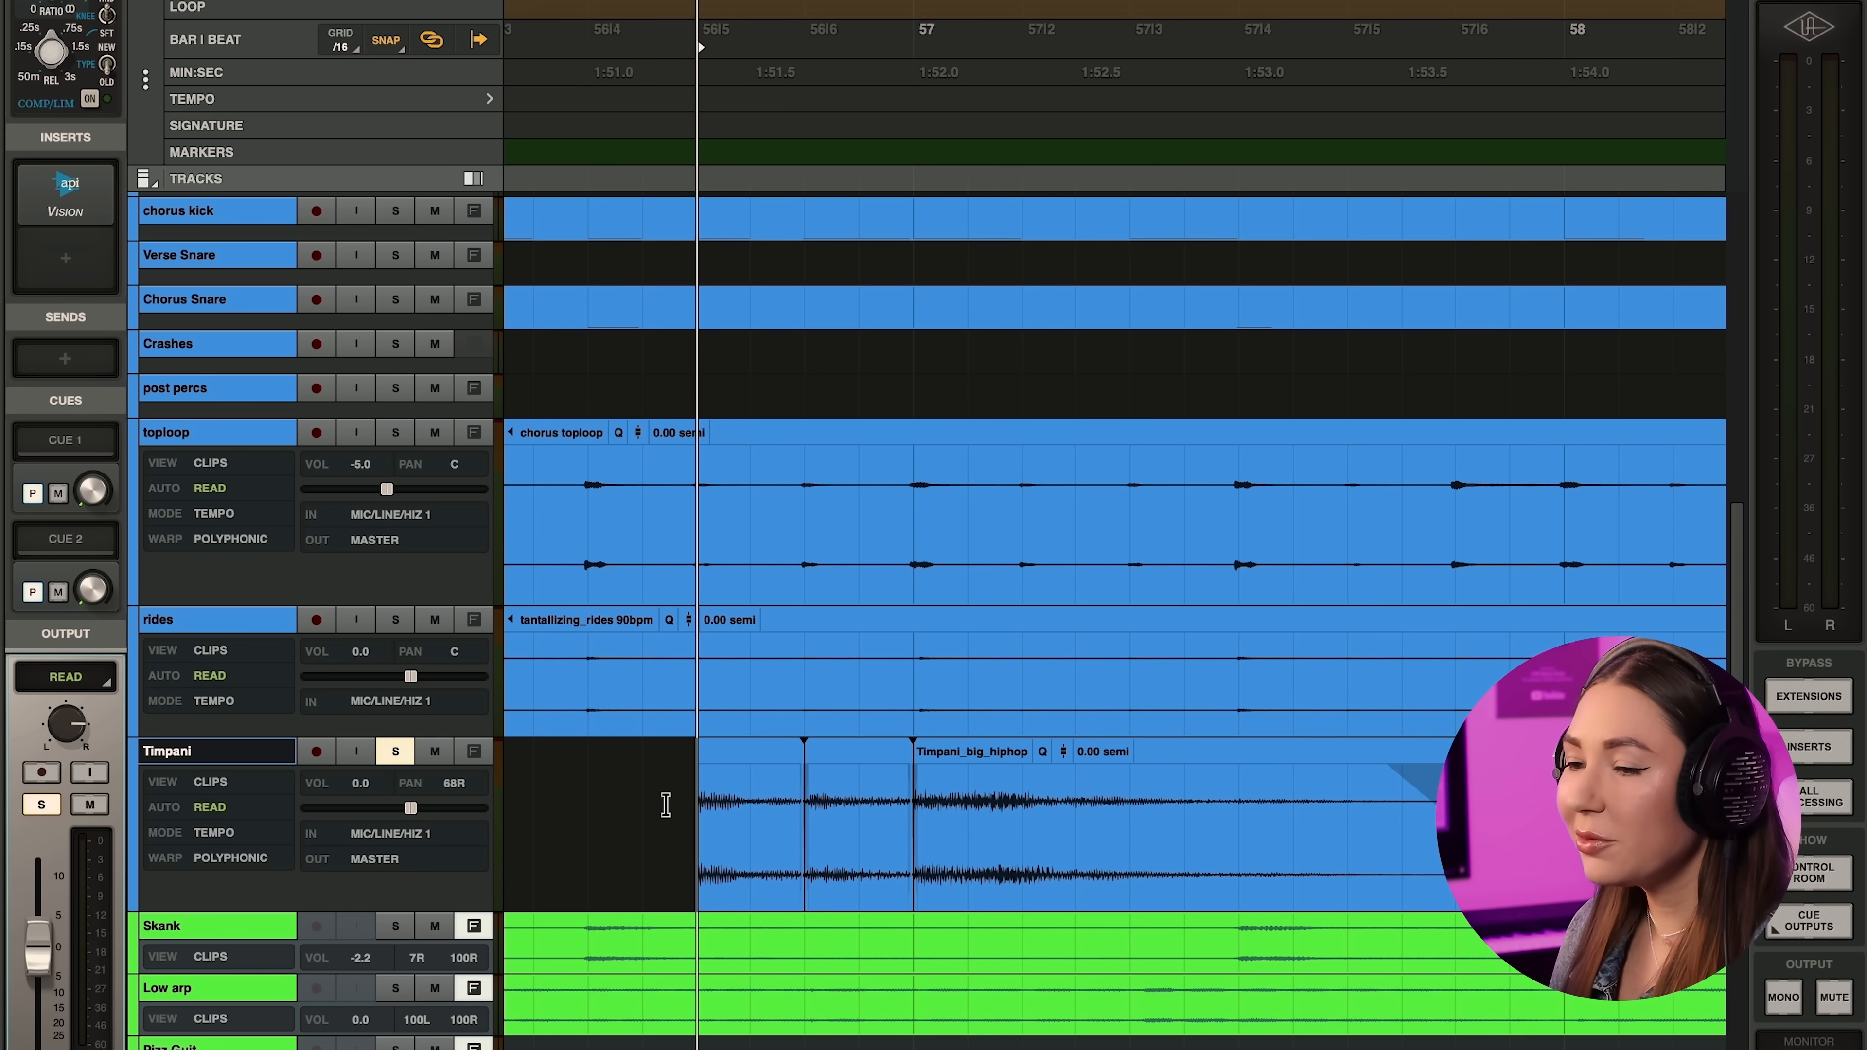
- Play the soloed Timpani track from just before its hits leading into bar 57
{"action": "left_click", "coordinate": [667, 805]}
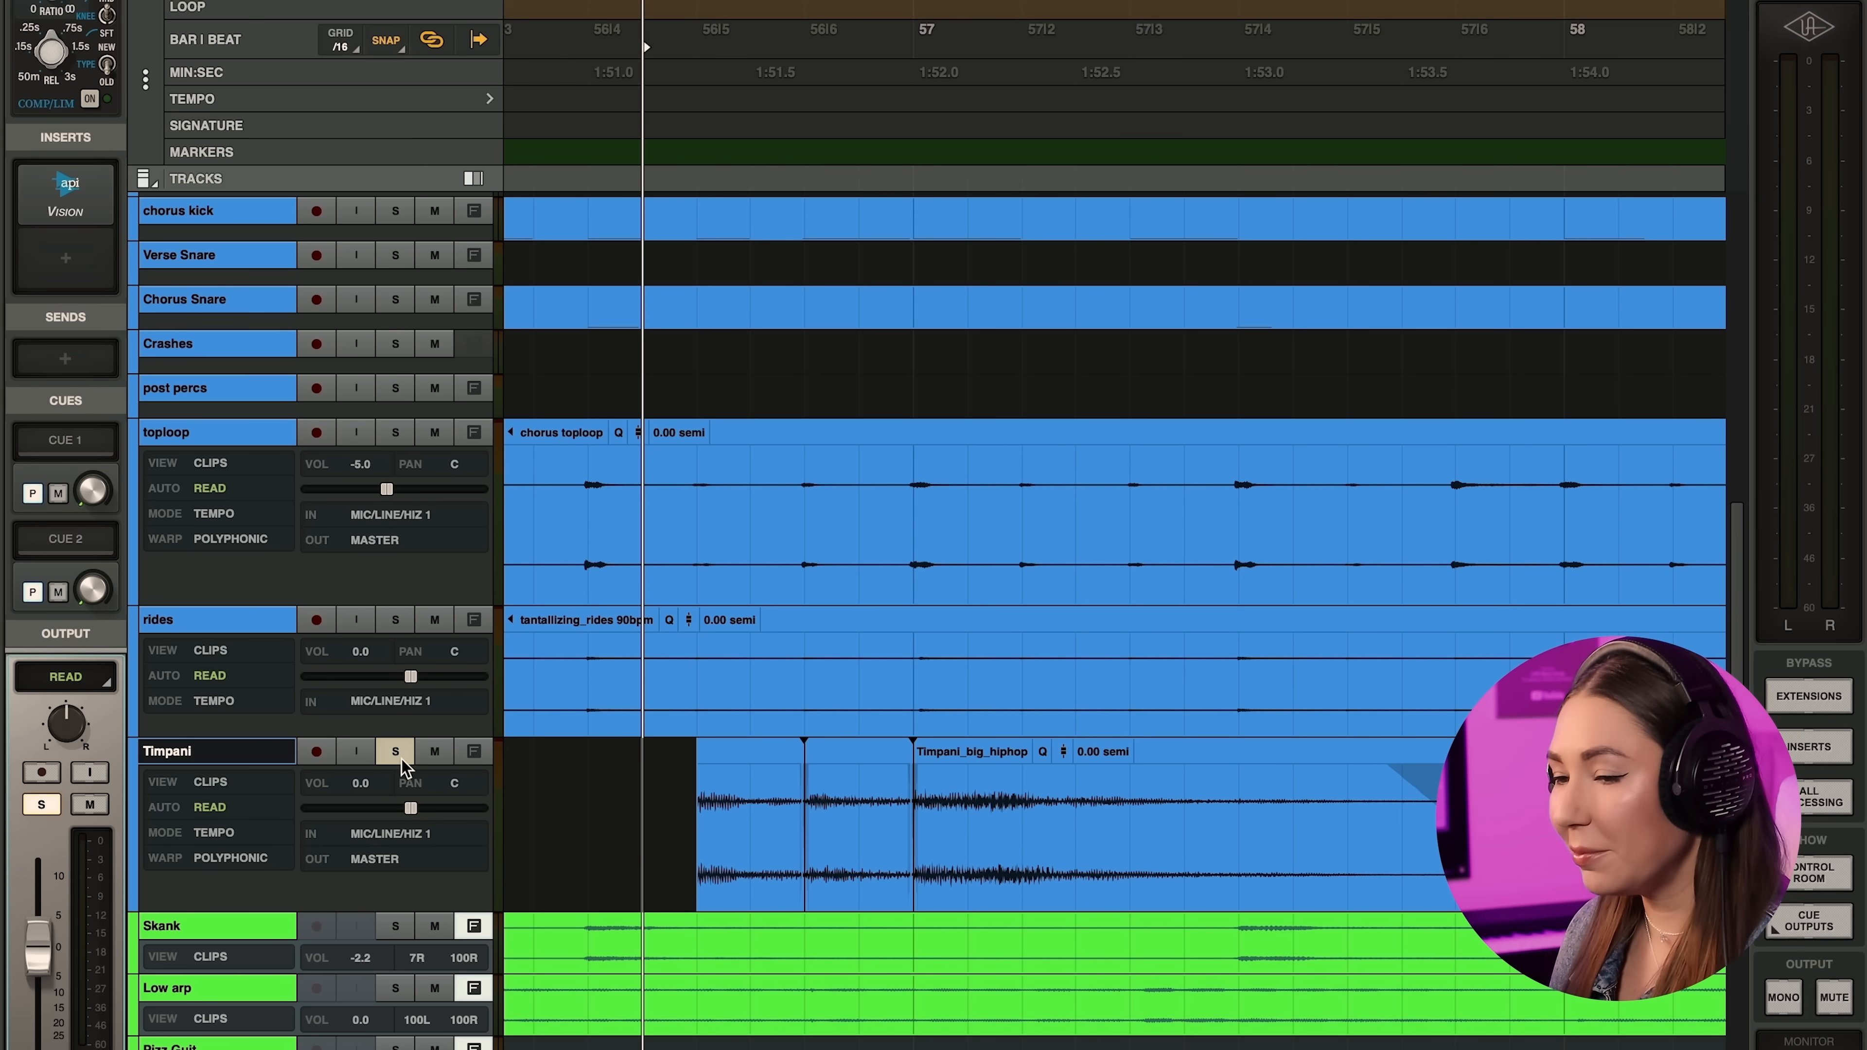
{"action": "key", "text": "space"}
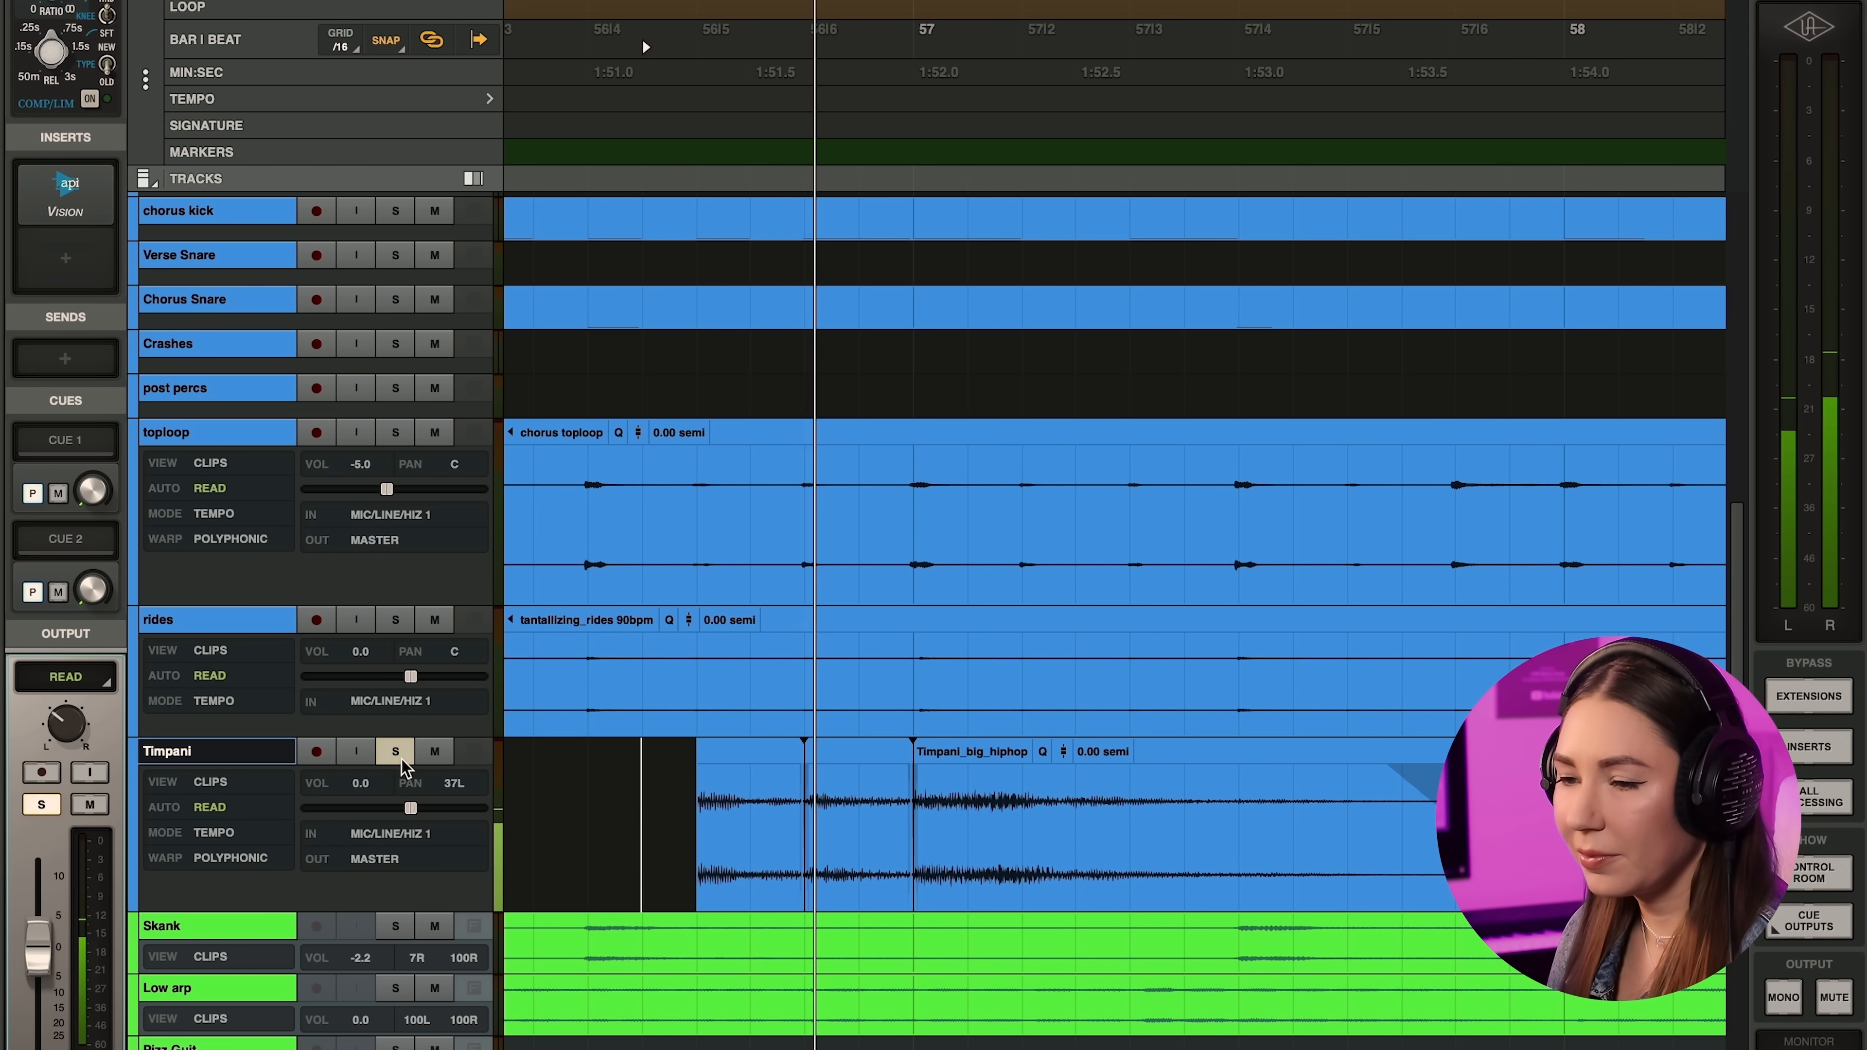
{"action": "key", "text": "space"}
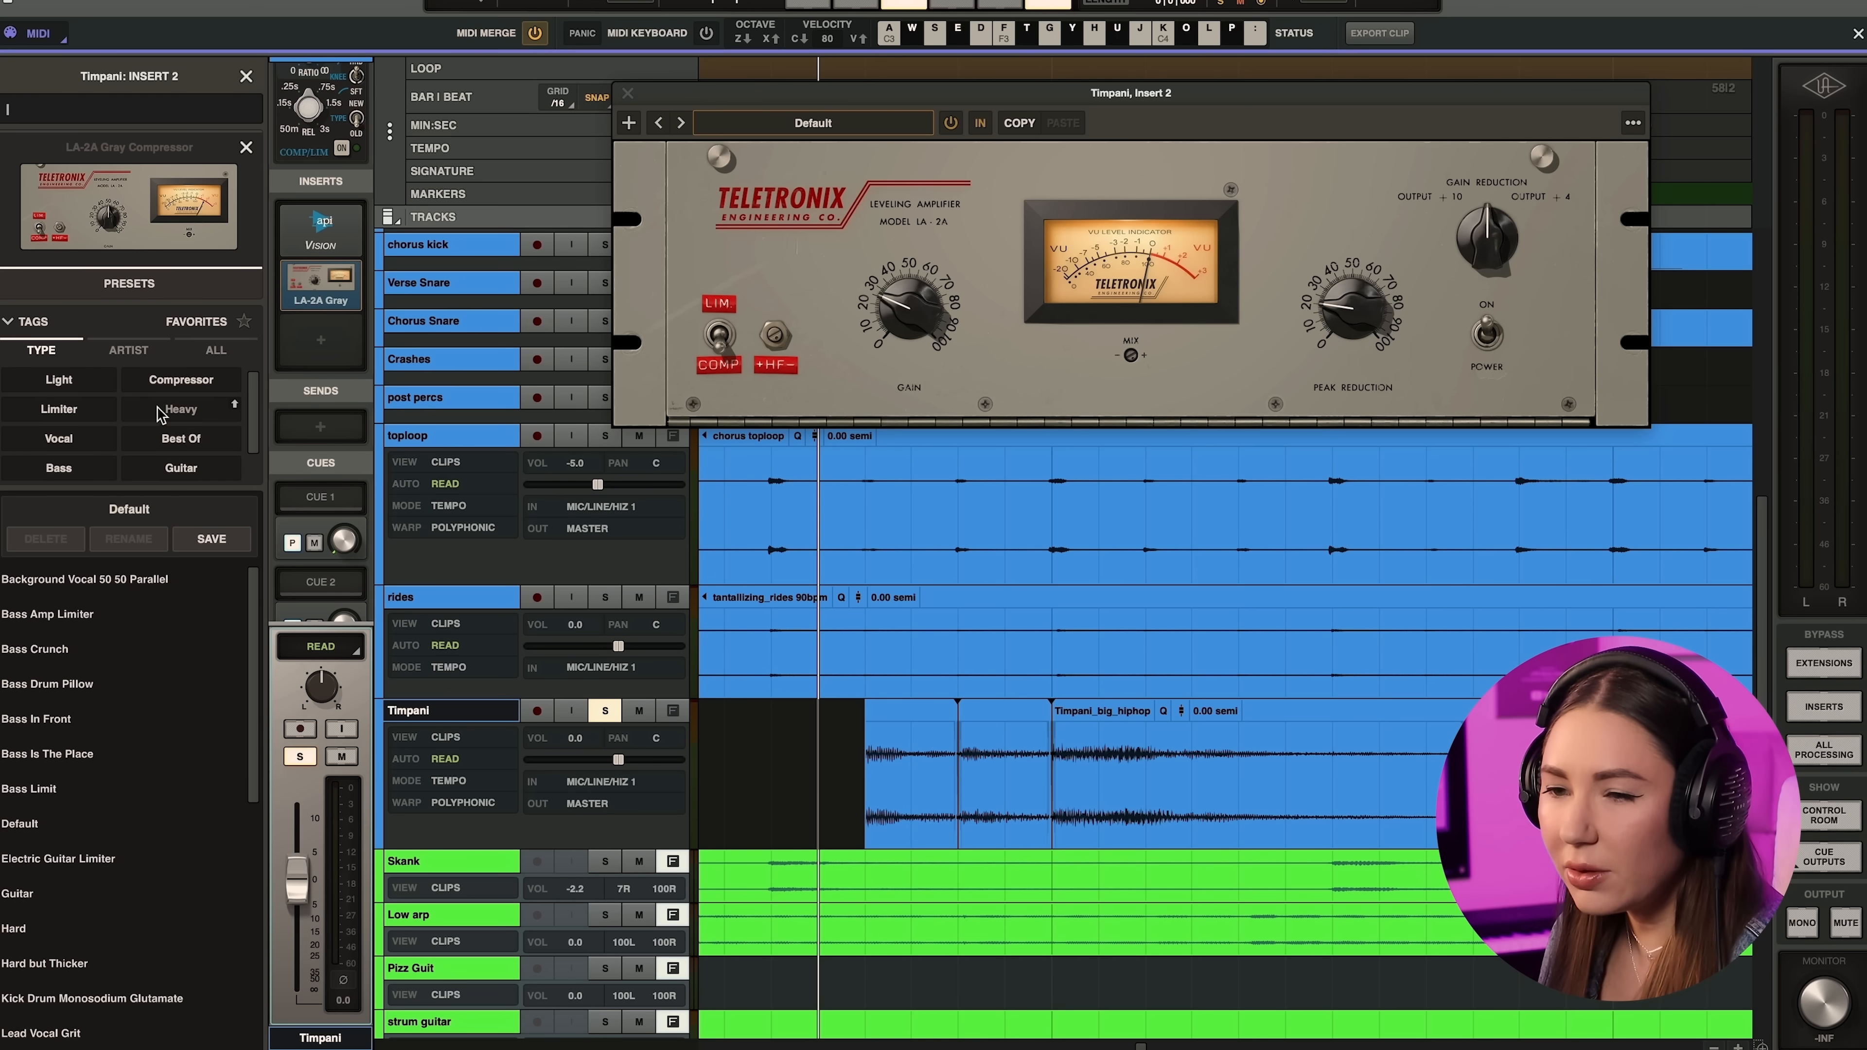
- Filter the Timpani's LA-2A Gray Compressor presets by Heavy, audition Hard, and load Hard but Thicker during playback
{"action": "left_click", "coordinate": [186, 423]}
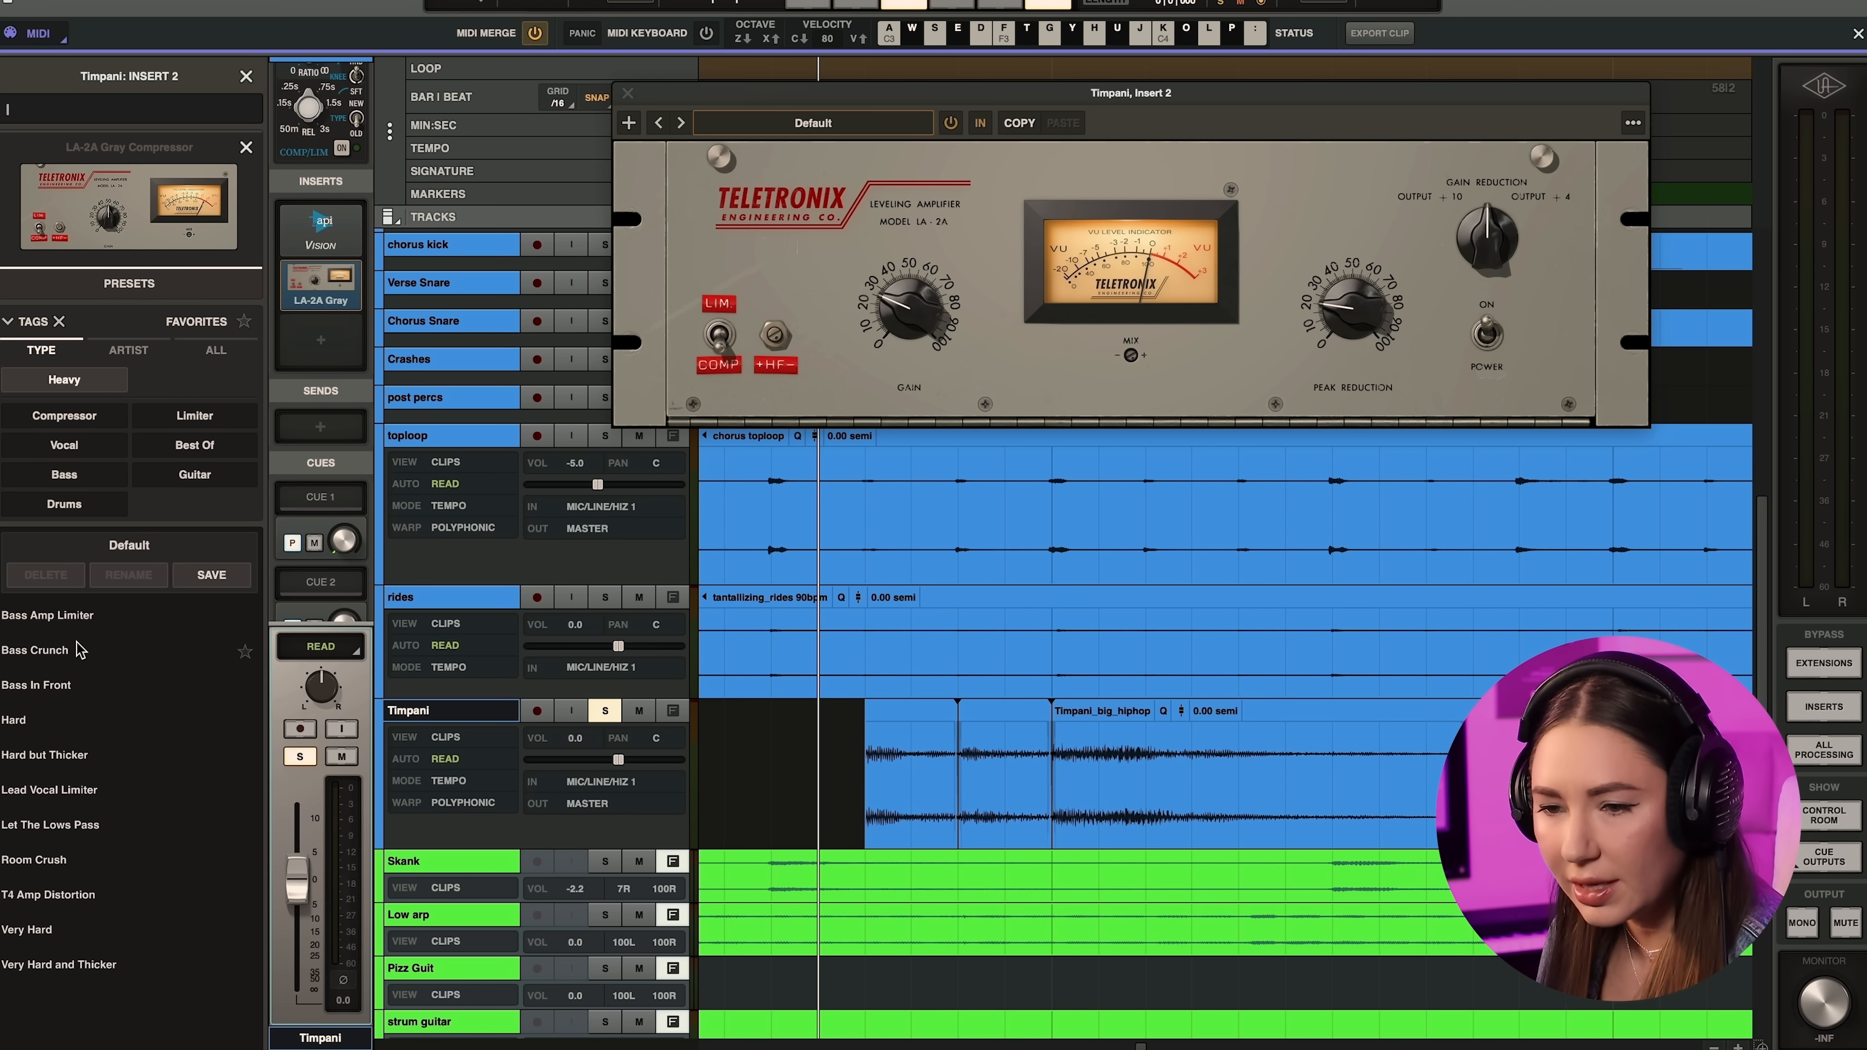
{"action": "left_click", "coordinate": [99, 717]}
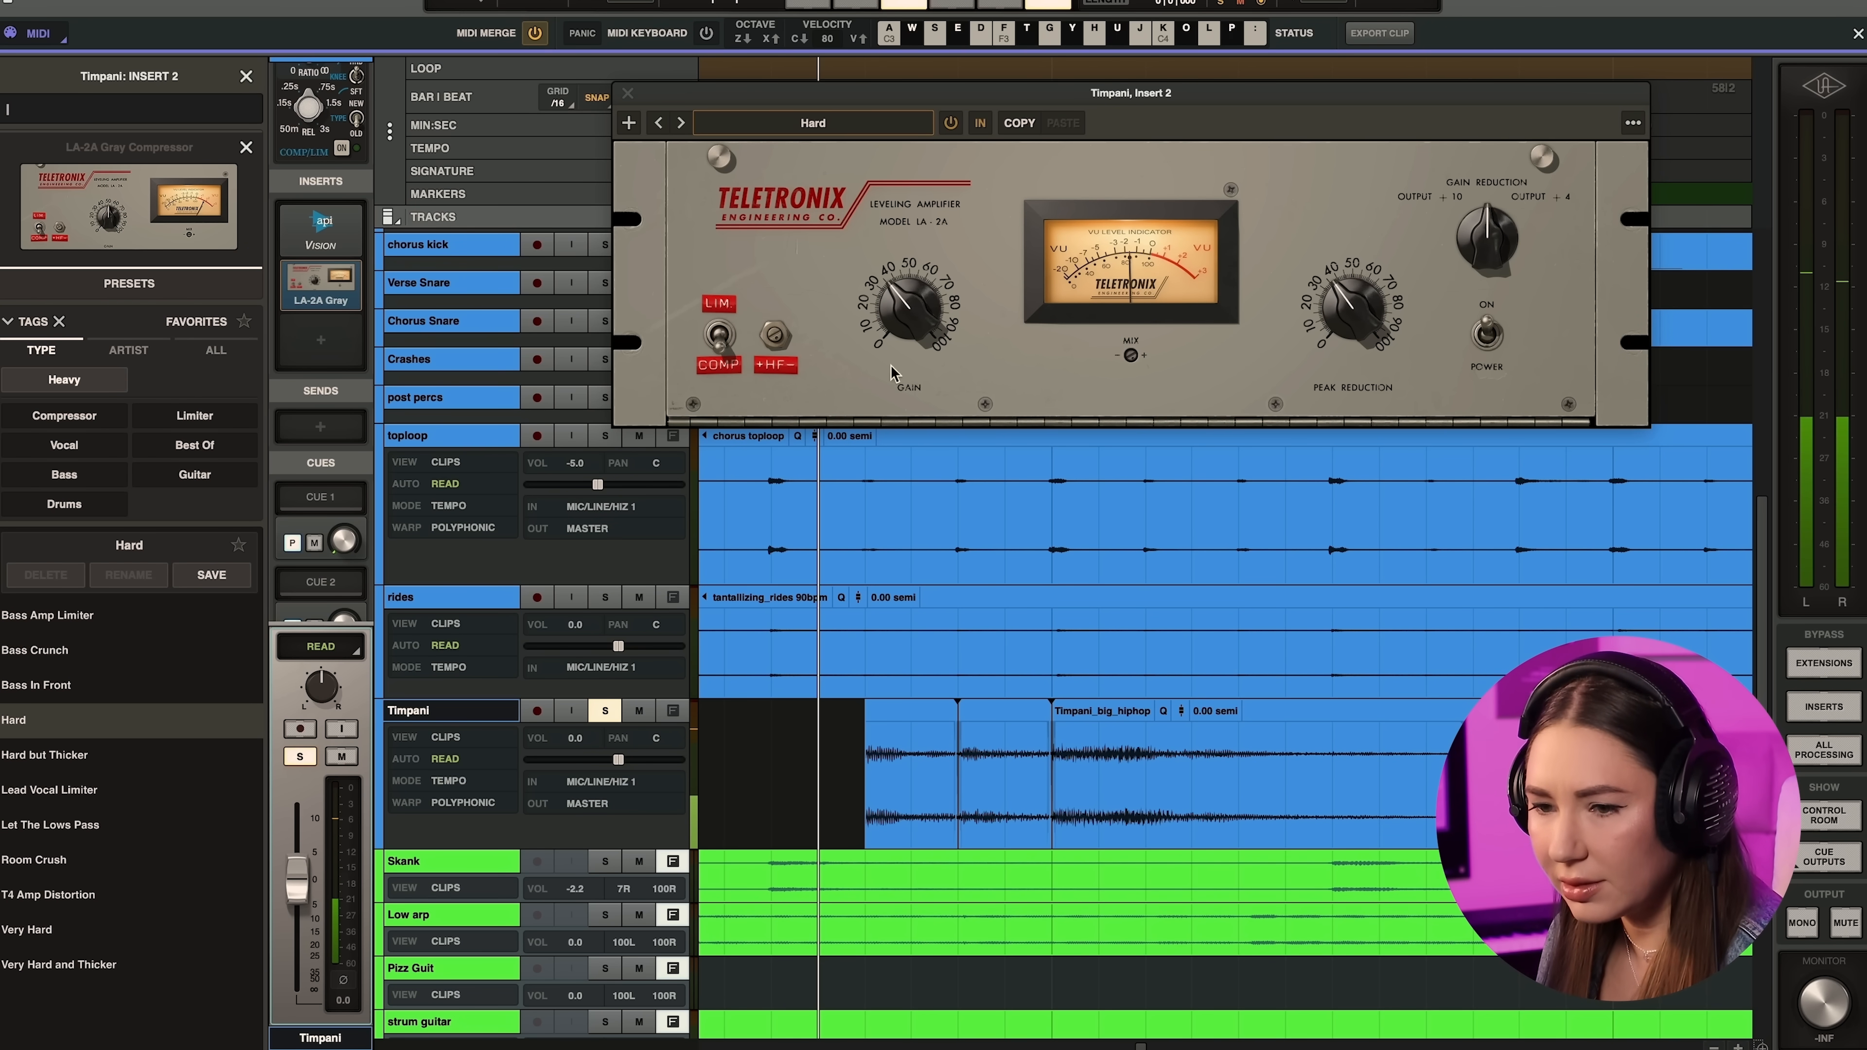
{"action": "left_click", "coordinate": [103, 765]}
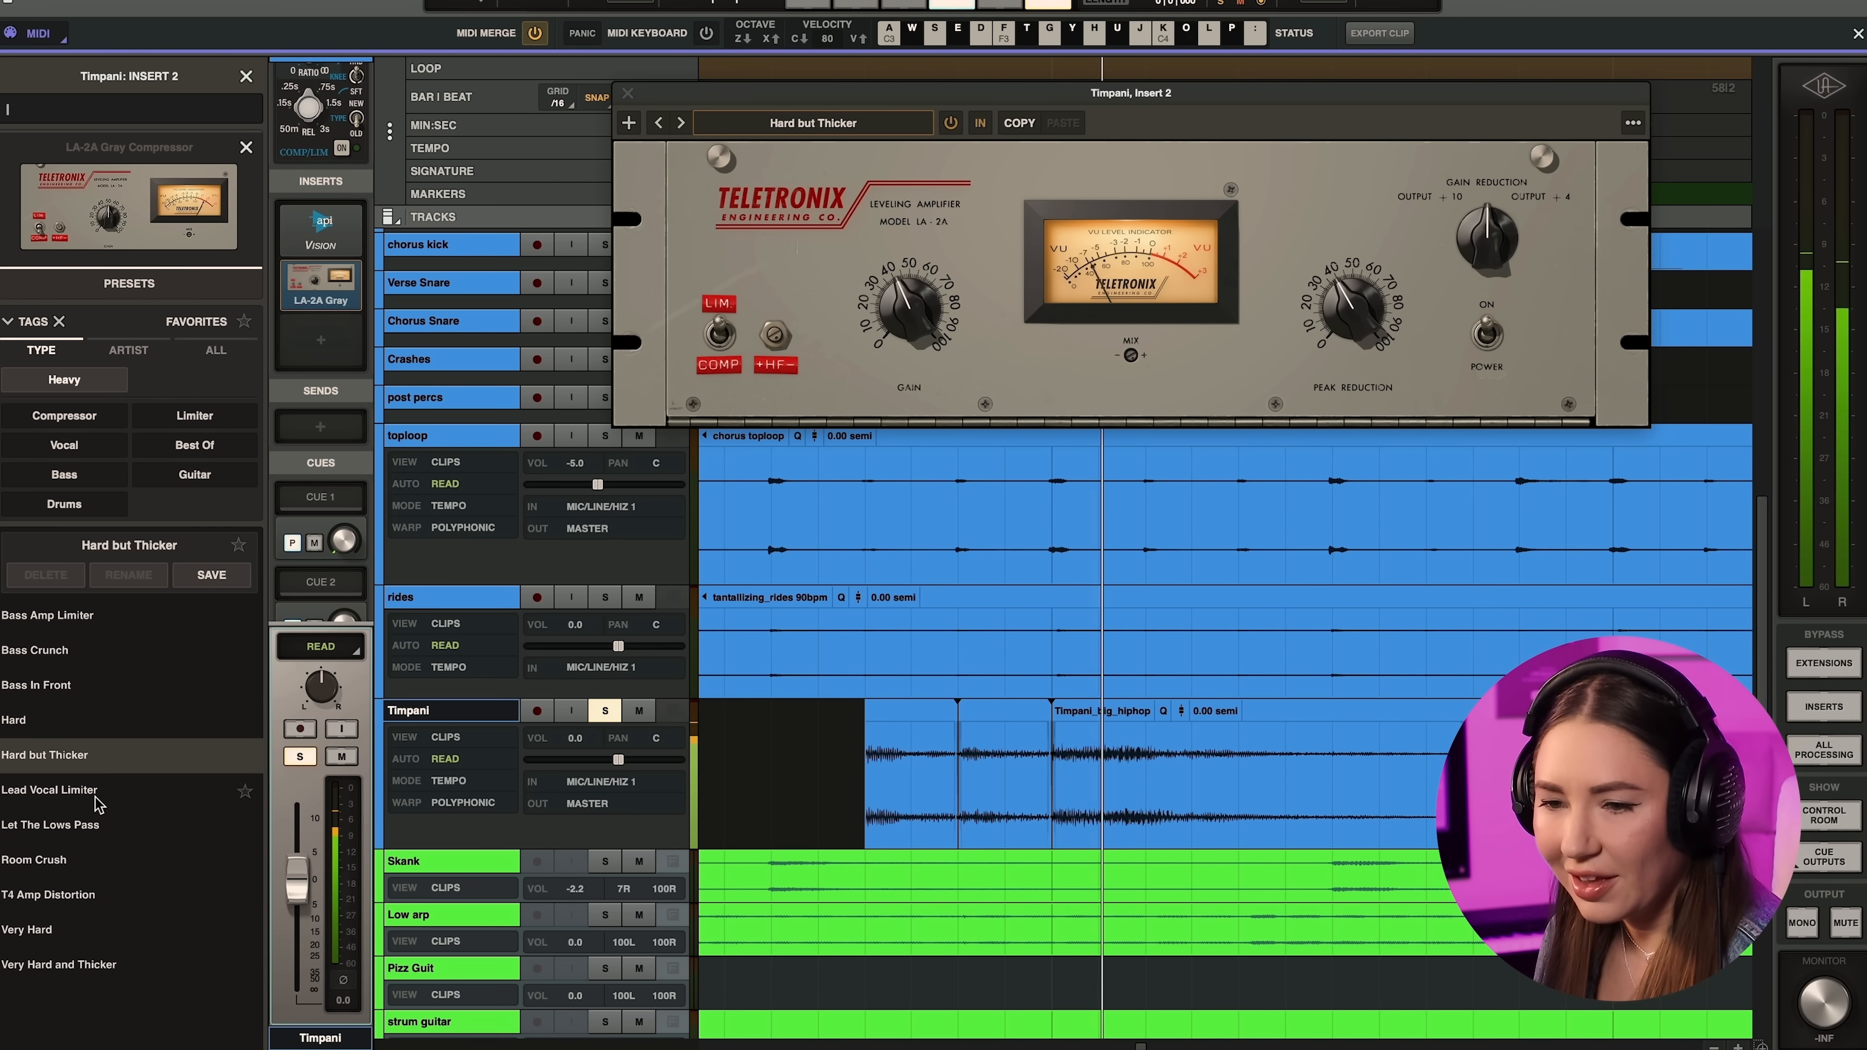
{"action": "key", "text": "space"}
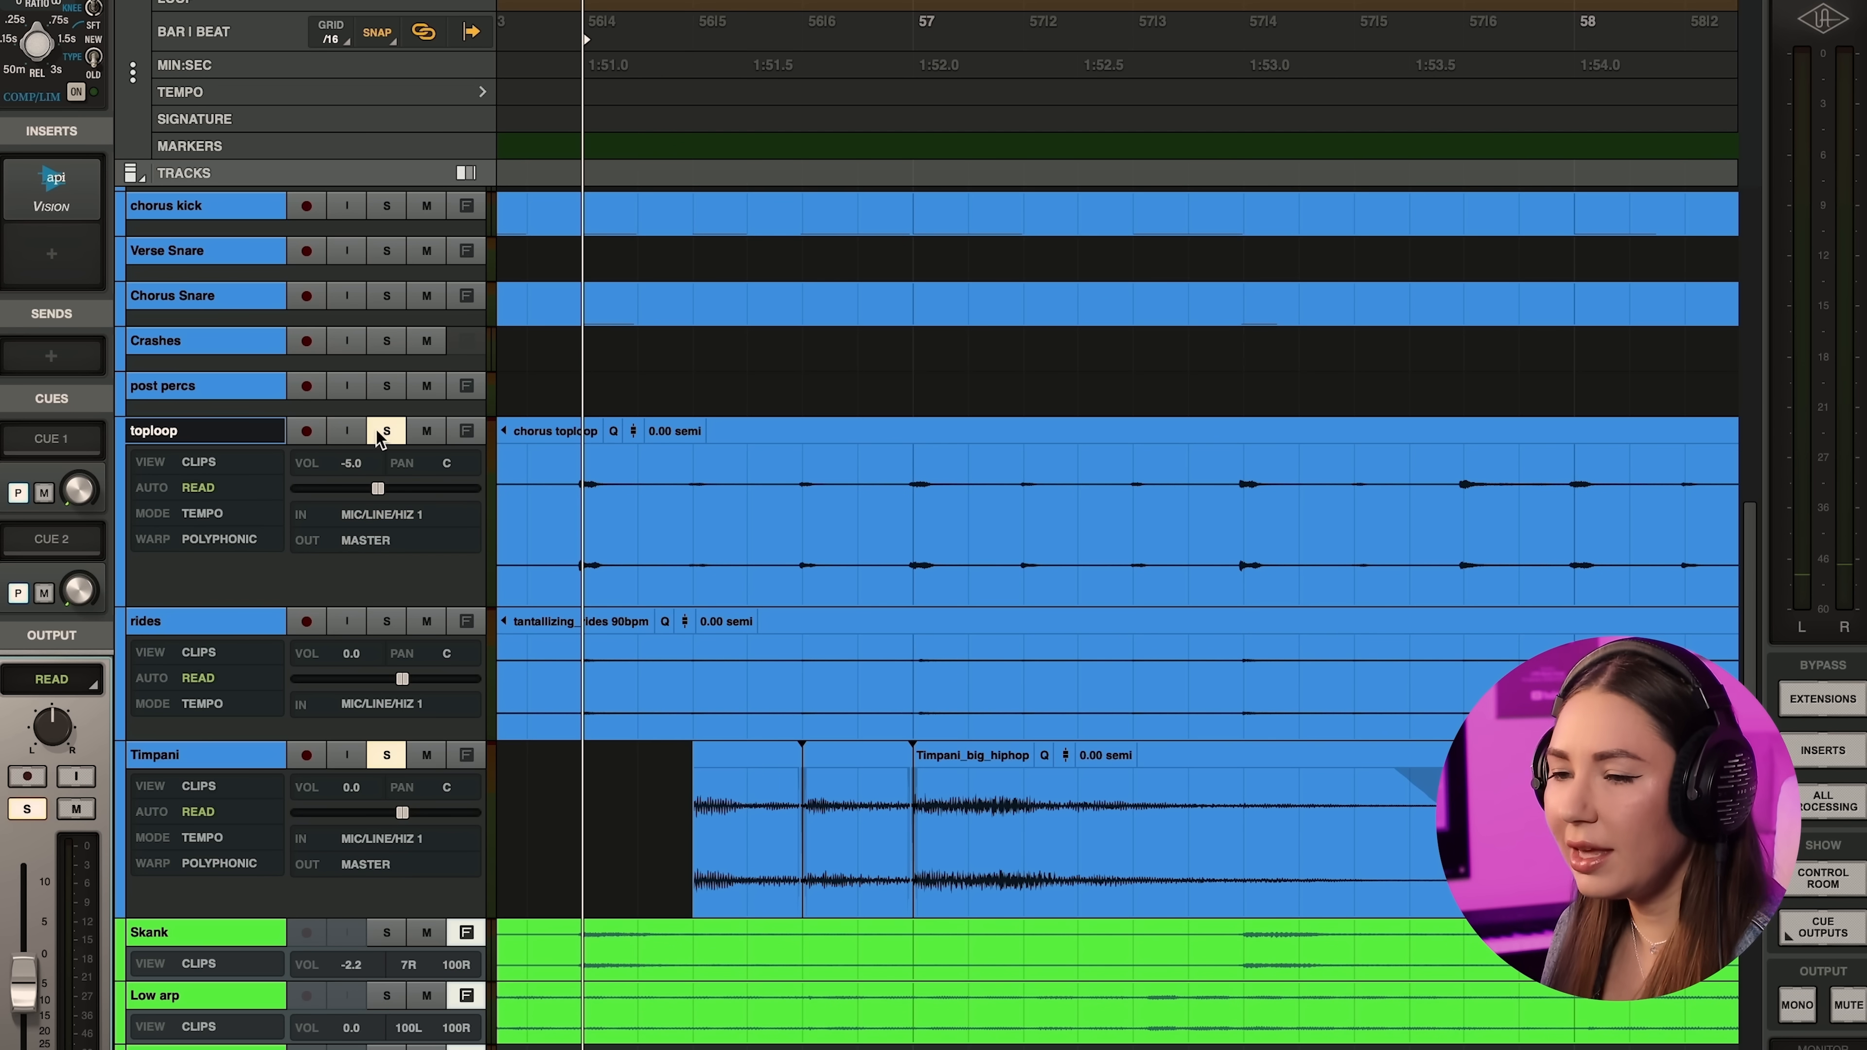
- Play the soloed toploop track around bar 57 of Chorus 2
{"action": "left_click", "coordinate": [734, 507]}
{"action": "key", "text": "space"}
{"action": "key", "text": "space"}
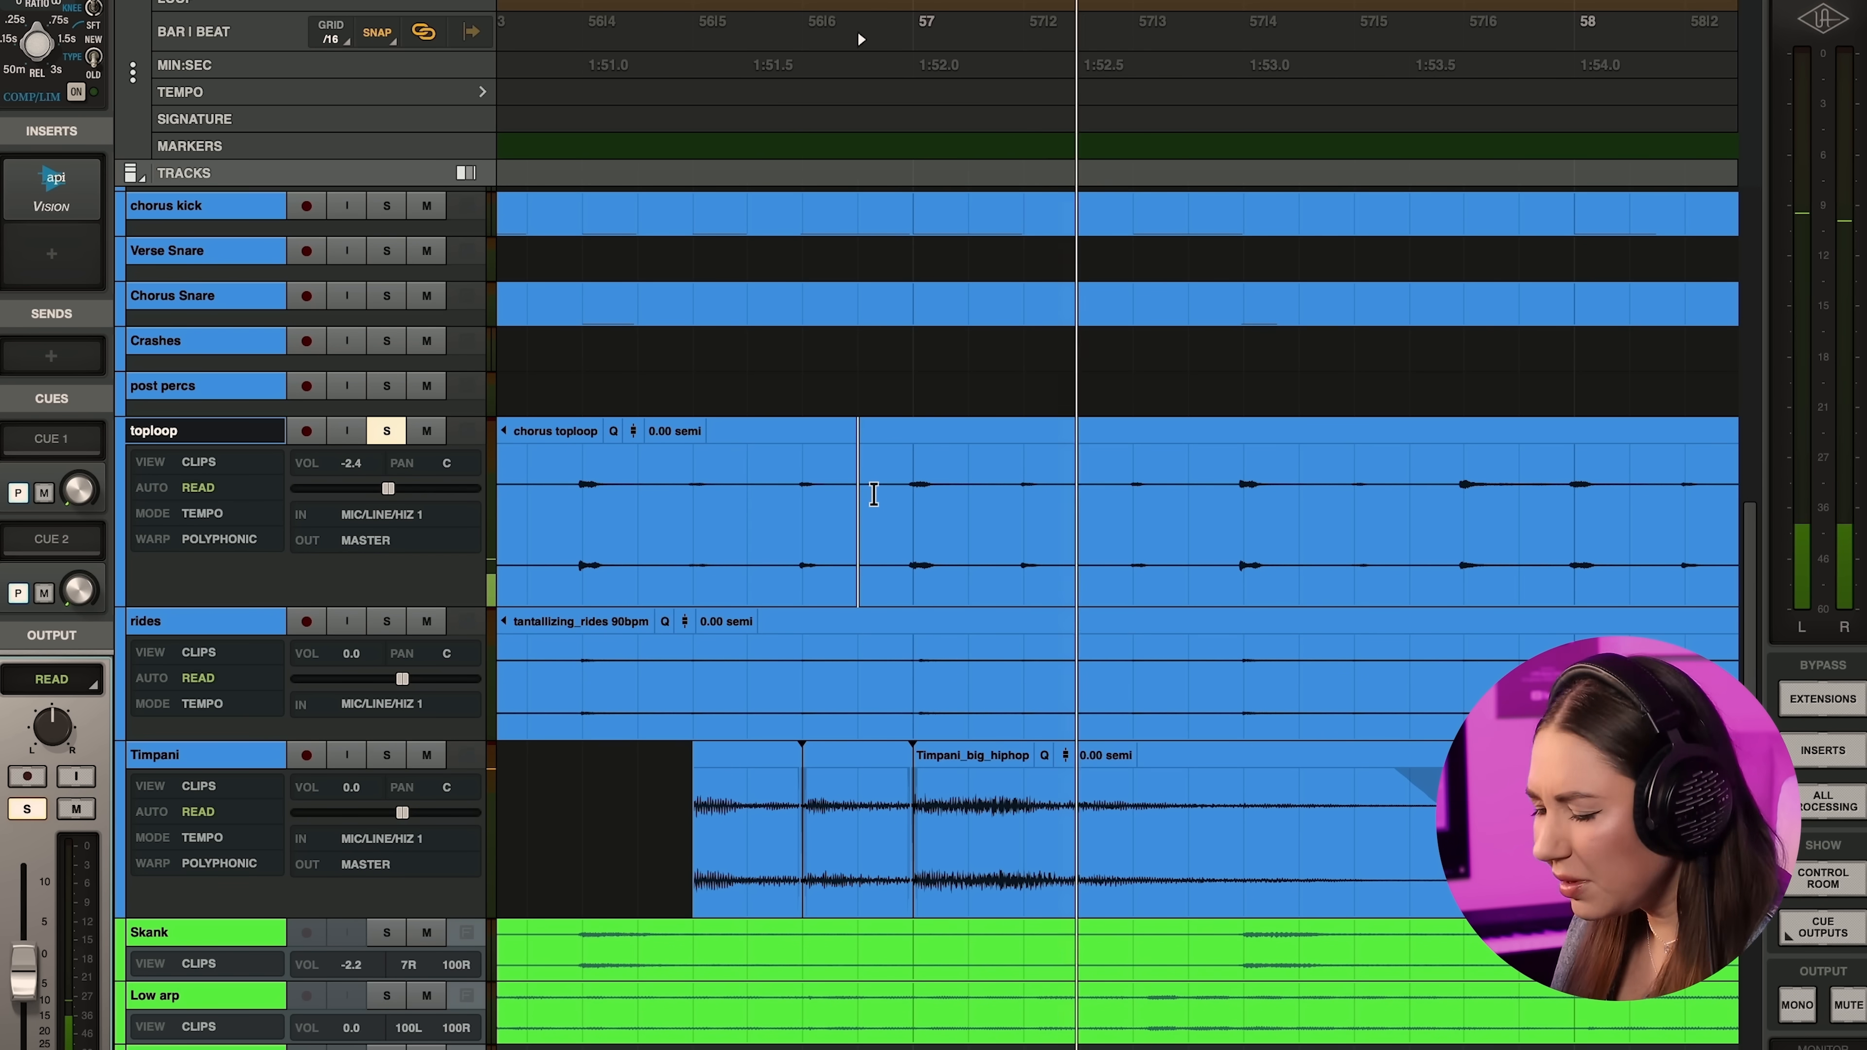
{"action": "key", "text": "minus"}
{"action": "key", "text": "minus"}
{"action": "key", "text": "r"}
{"action": "key", "text": "r"}
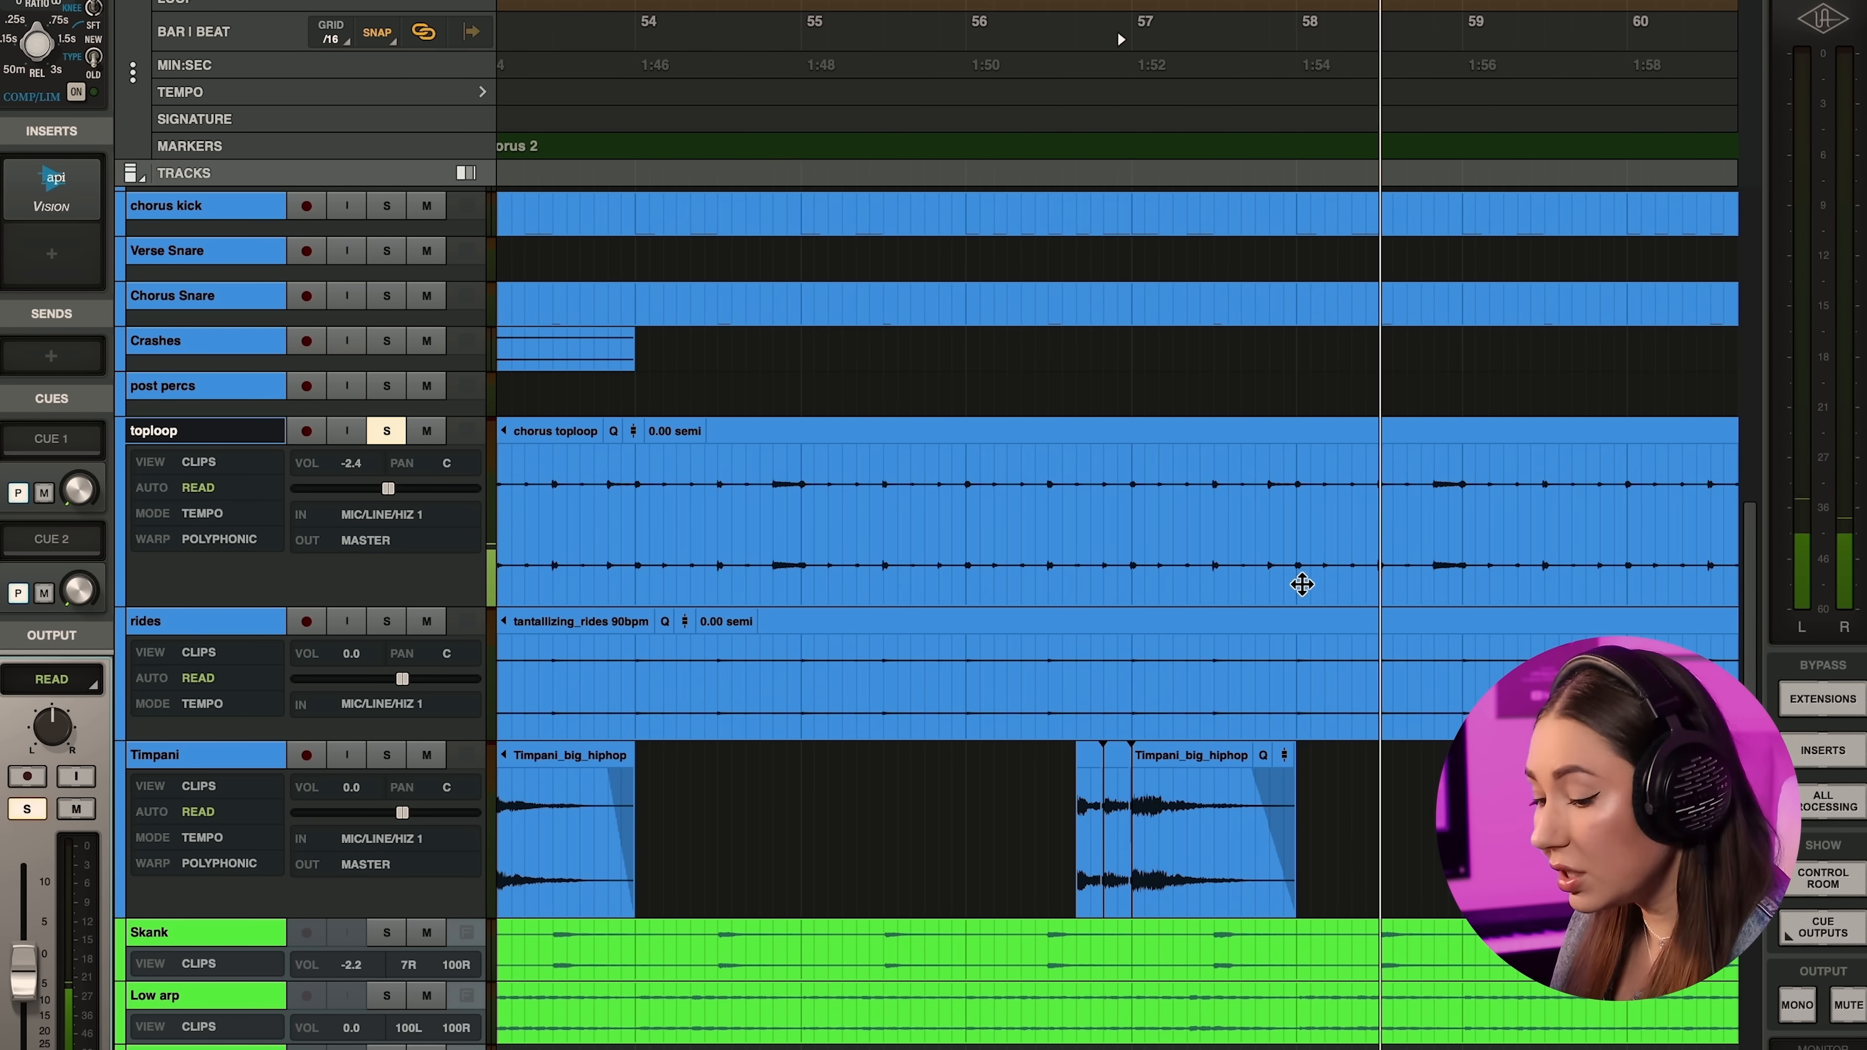
{"action": "key", "text": "space"}
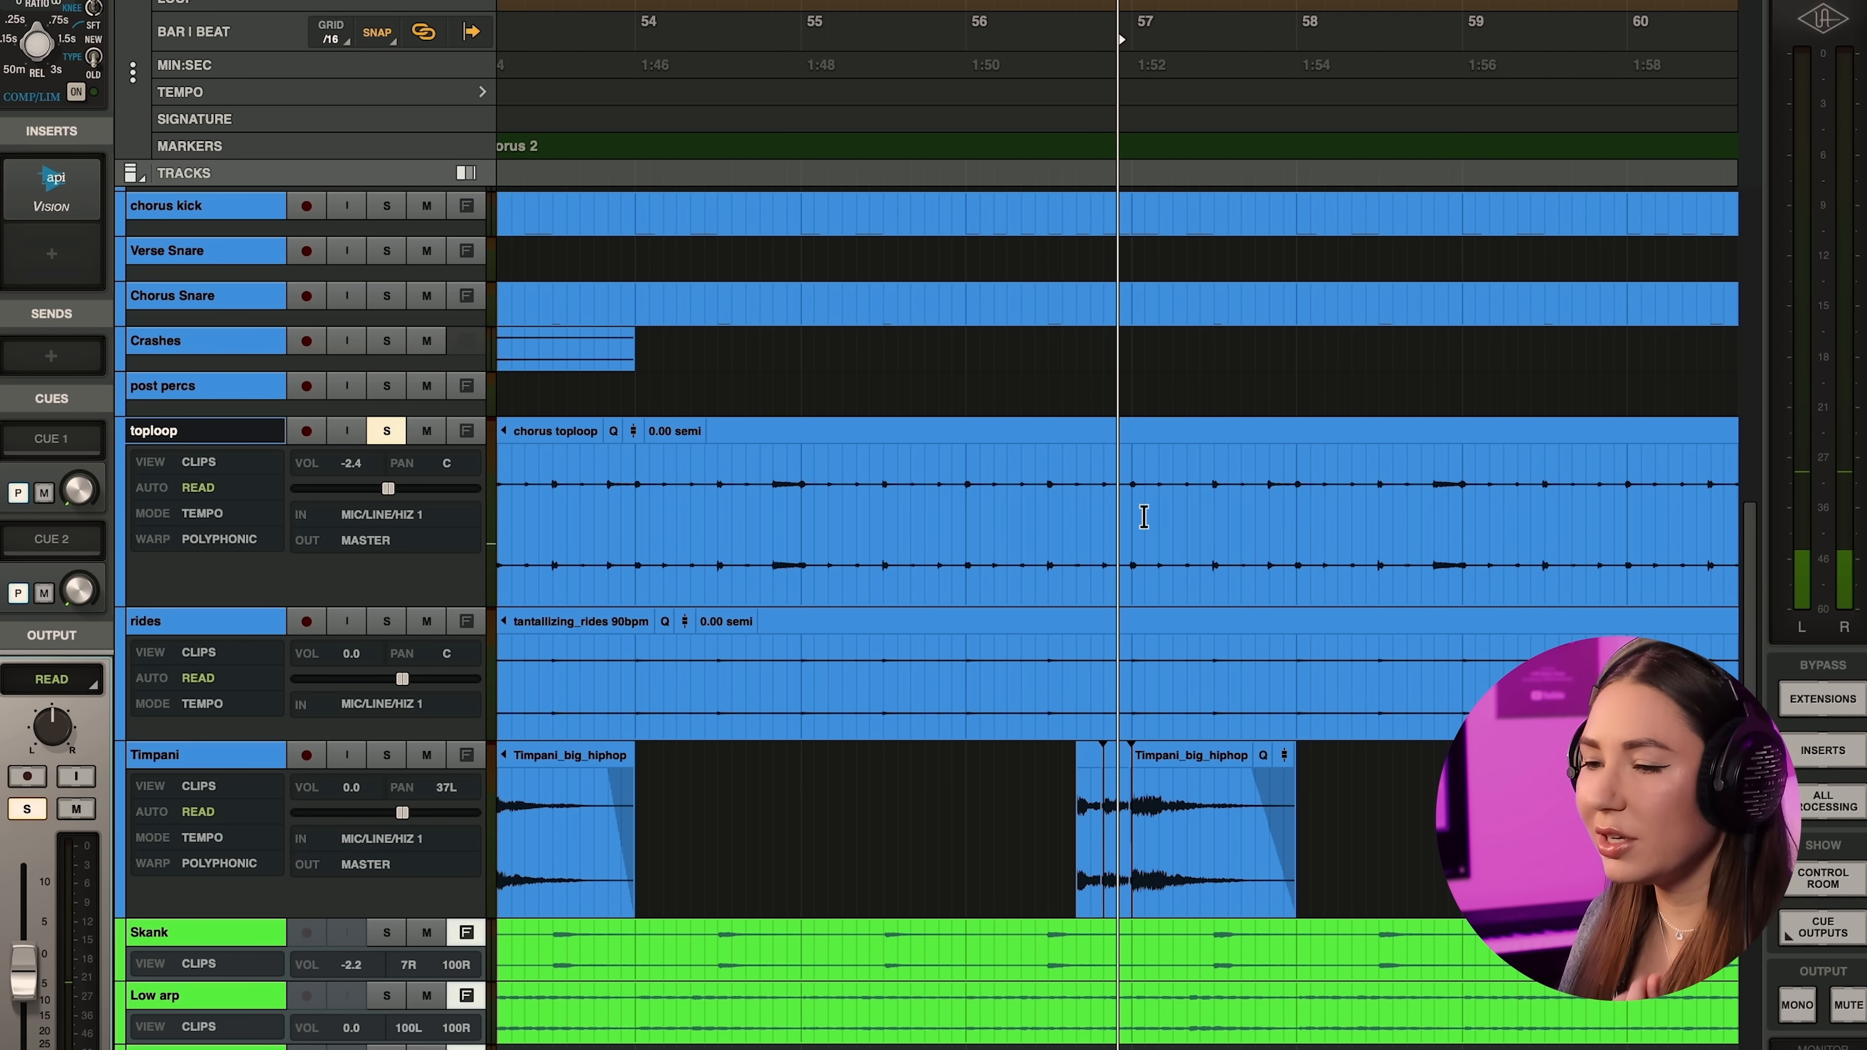
- Insert the Century Tube Channel Strip on the toploop track, audition its Bright presets and load Acoustic Guitar
{"action": "scroll", "coordinate": [1118, 515], "scroll_direction": "right", "scroll_amount": 2}
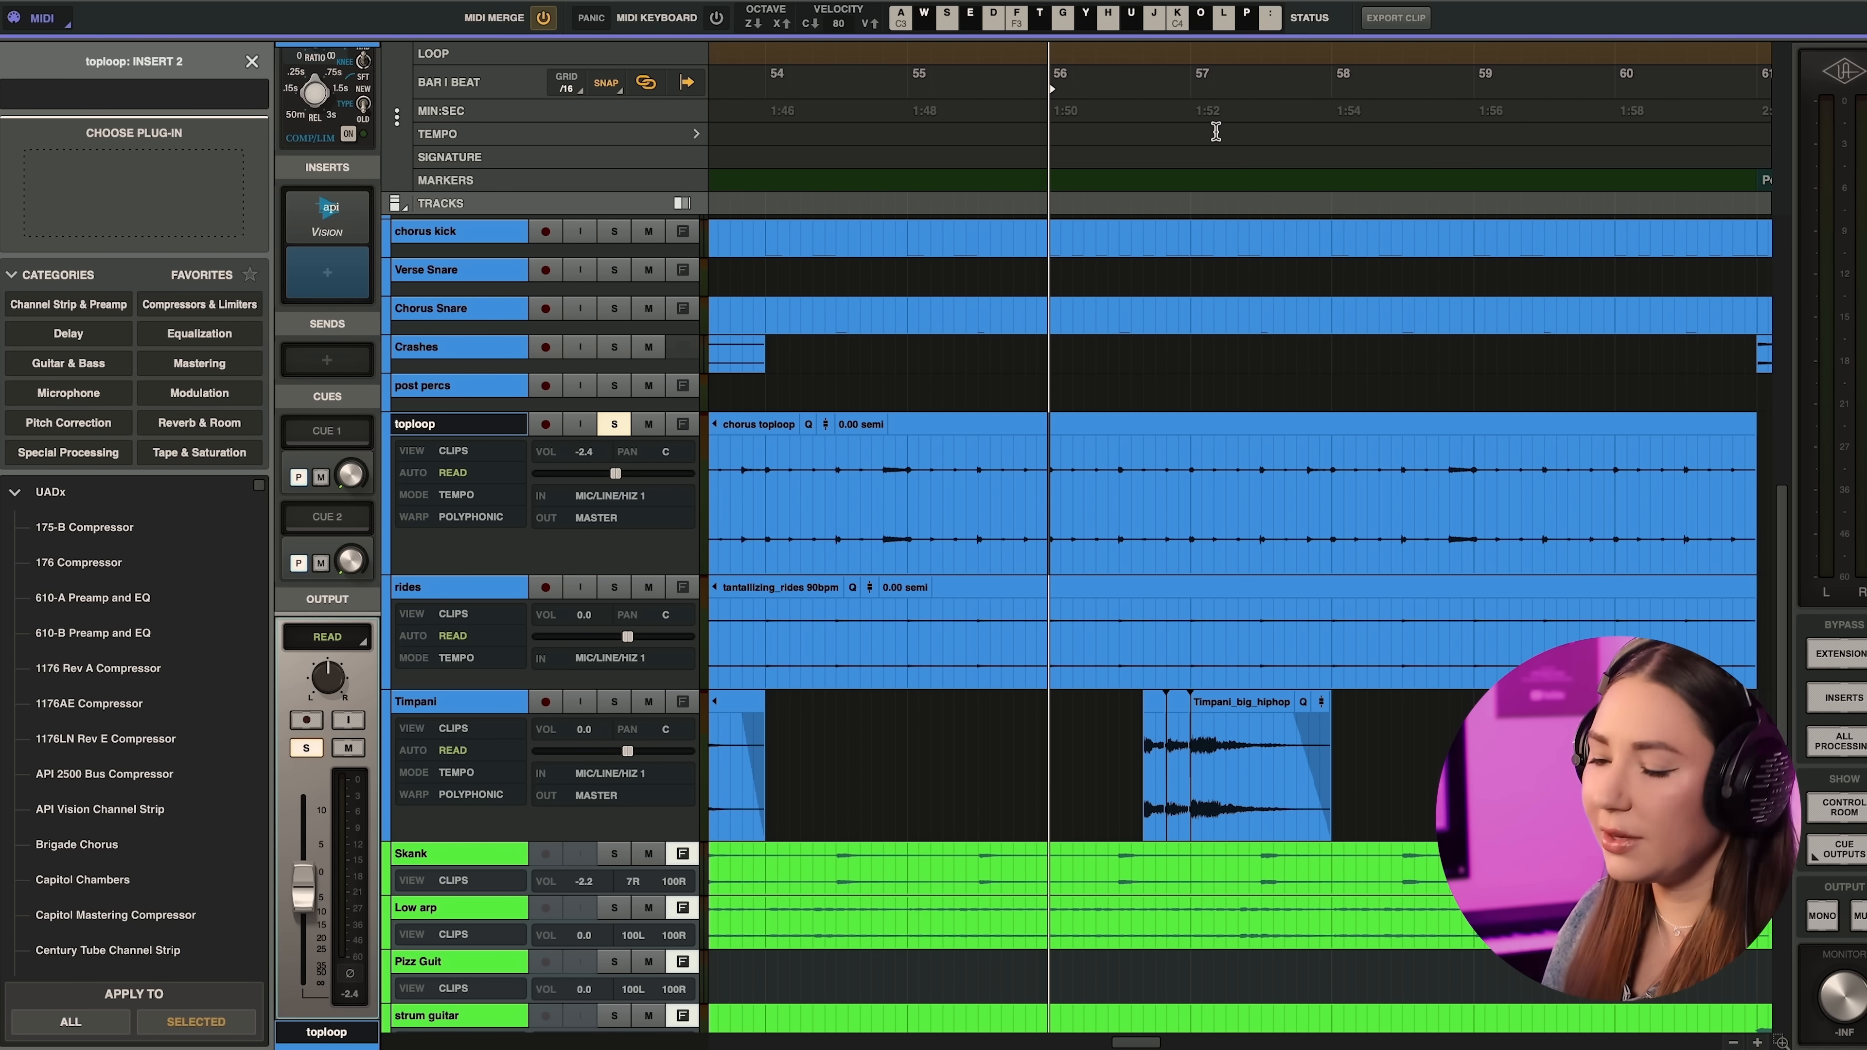
{"action": "type", "text": "cen"}
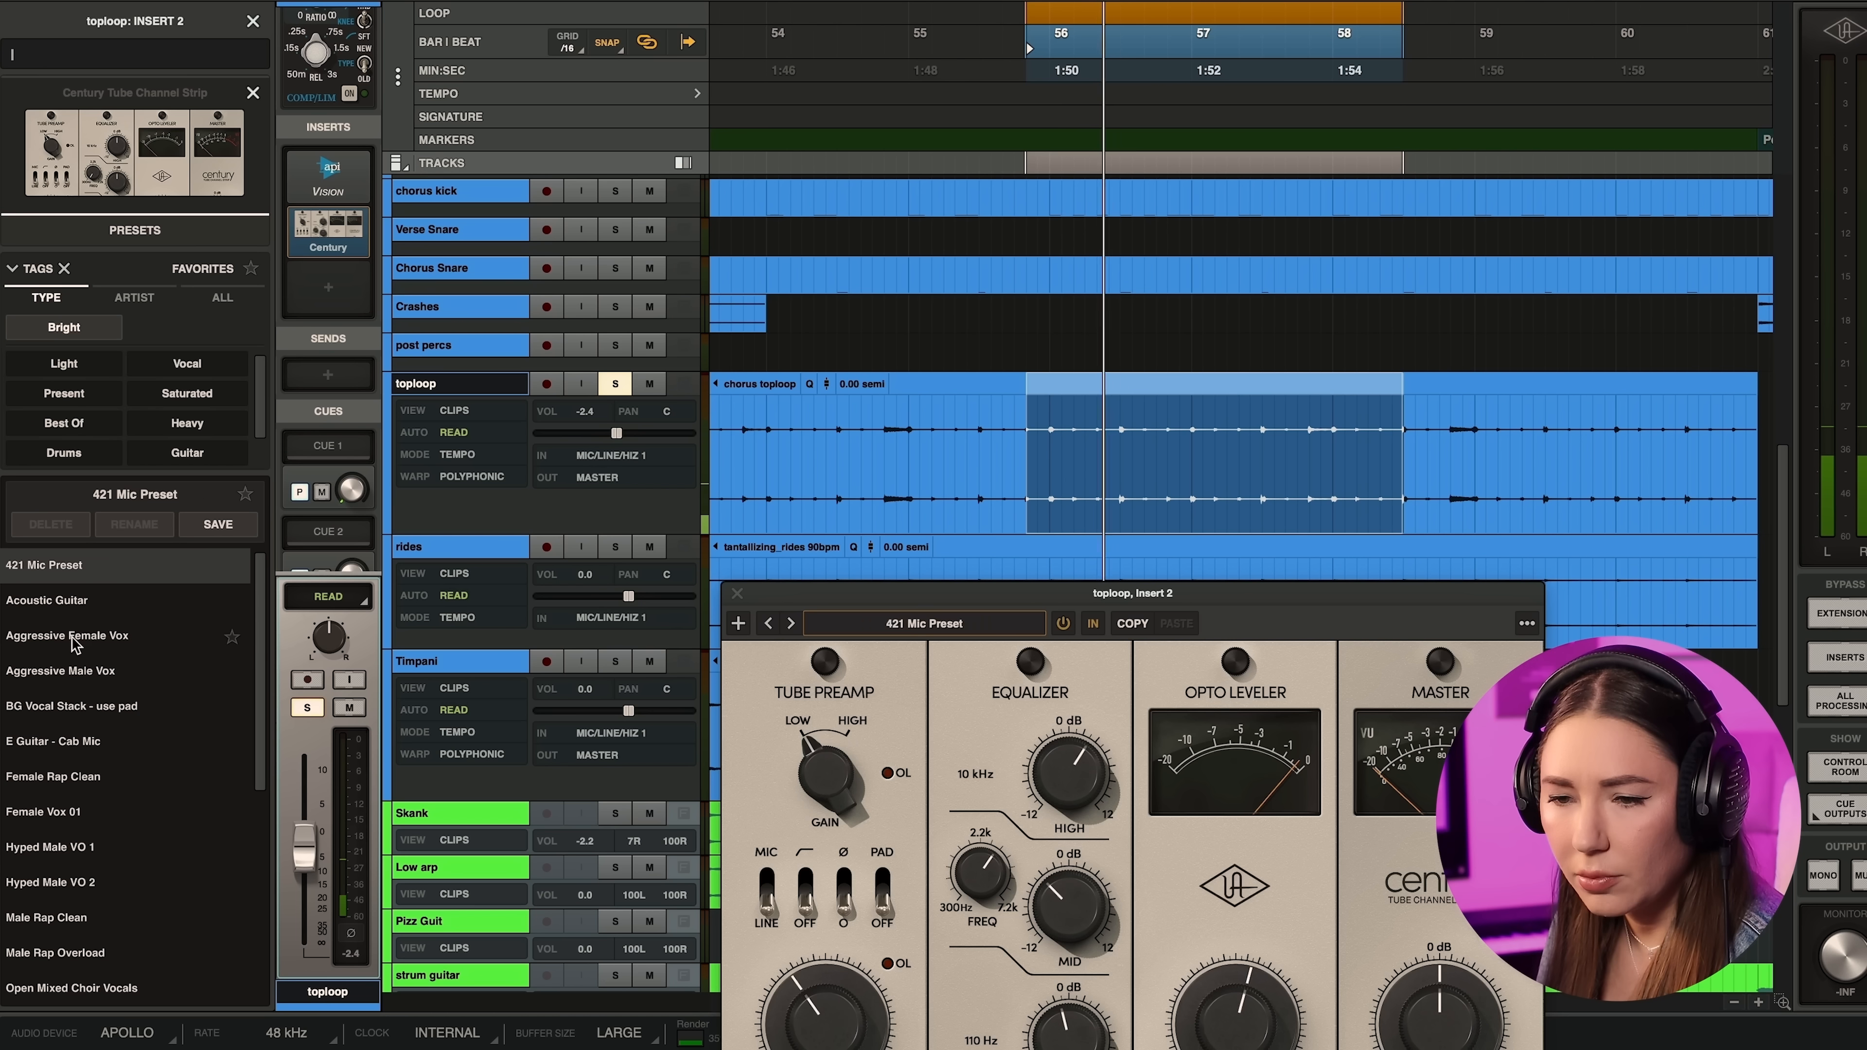
{"action": "left_click", "coordinate": [67, 676]}
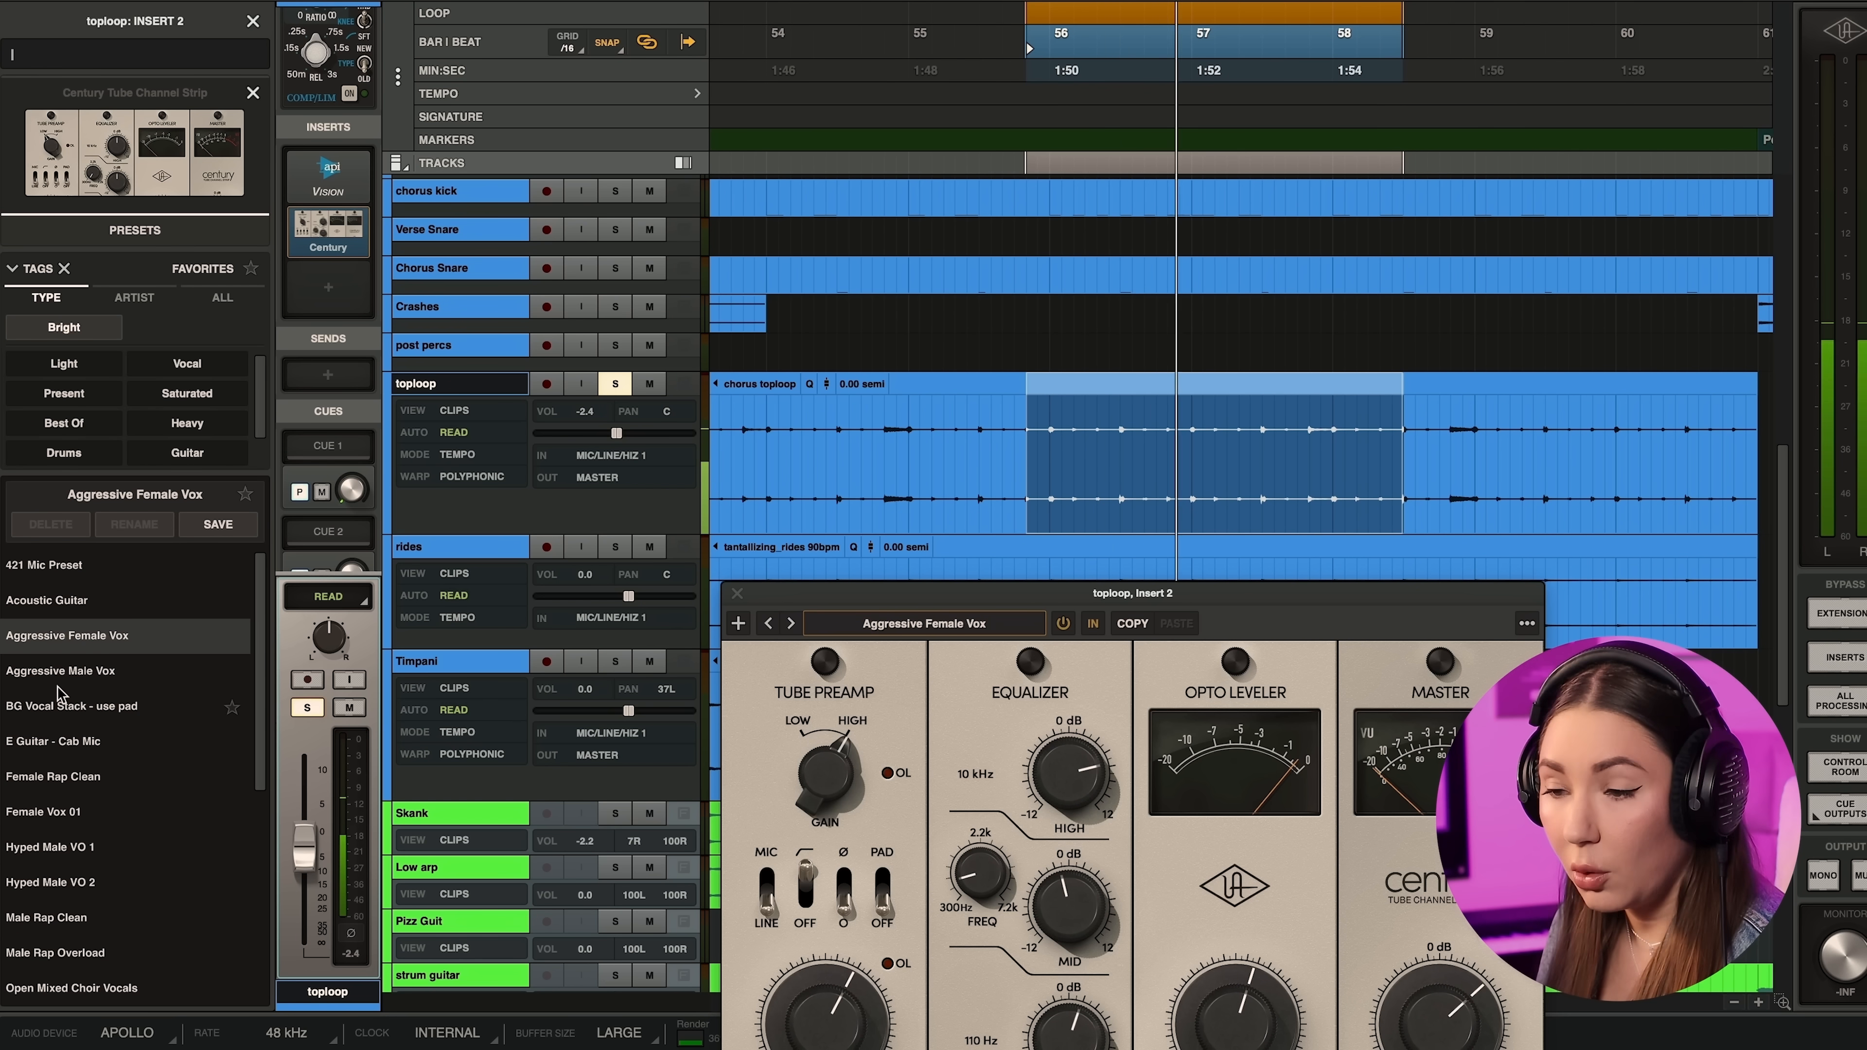
{"action": "left_click", "coordinate": [66, 673]}
{"action": "left_click", "coordinate": [64, 600]}
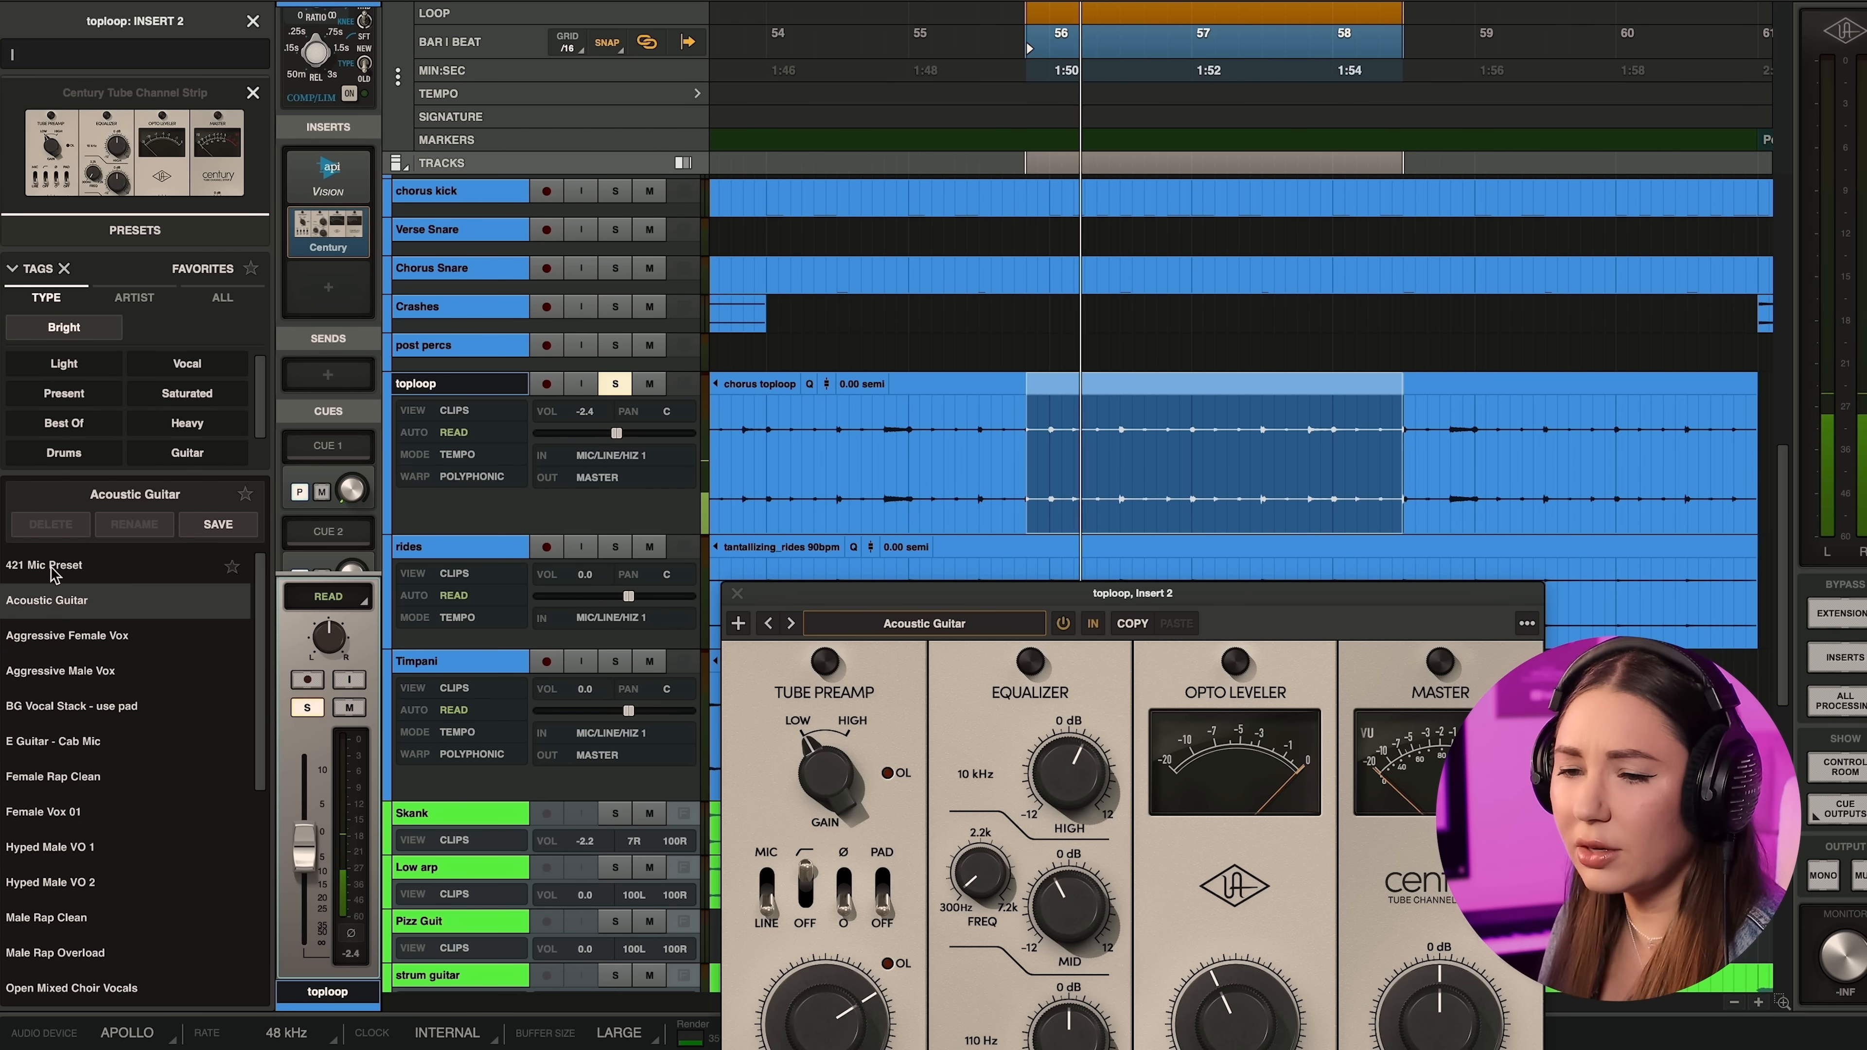
- Raise the toploop channel strip's compression to about 7, adjust its 10 kHz high EQ band, and unsolo the track
{"action": "left_click_drag", "start_coordinate": [1040, 609], "coordinate": [1023, 237]}
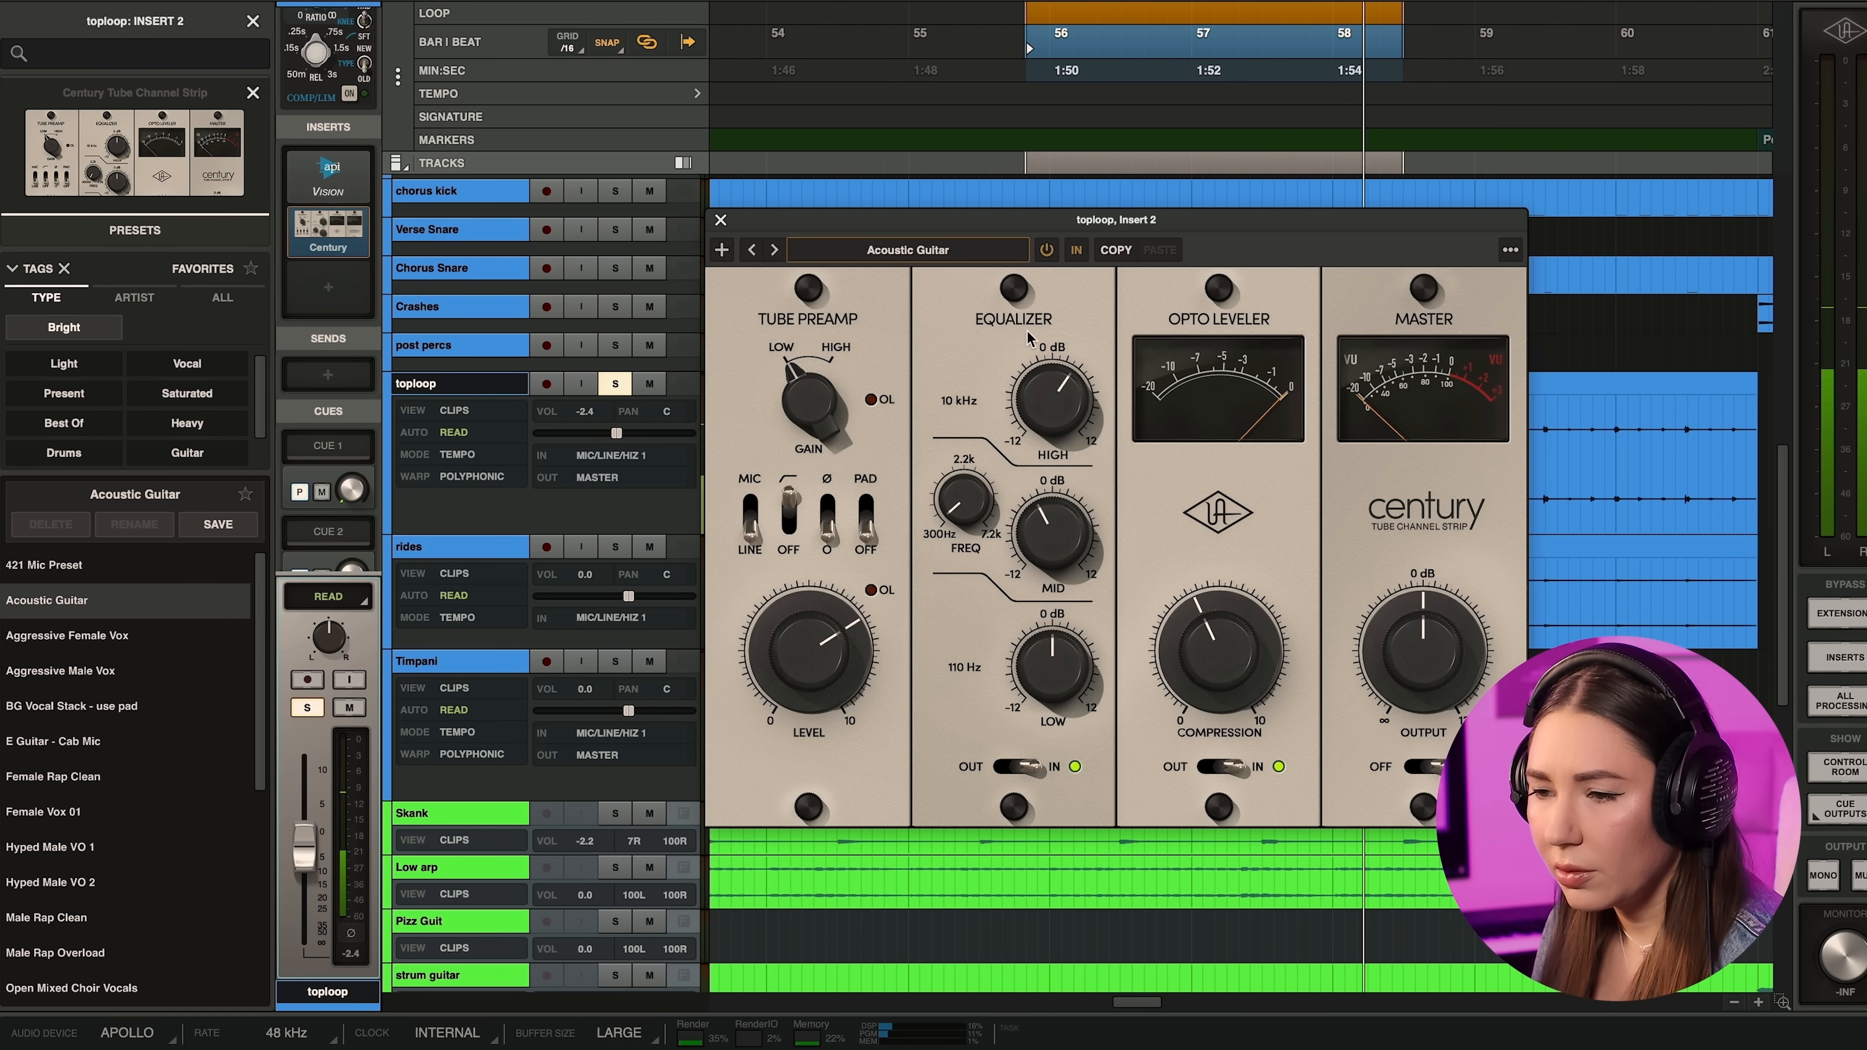
{"action": "left_click_drag", "start_coordinate": [1215, 651], "coordinate": [1213, 624]}
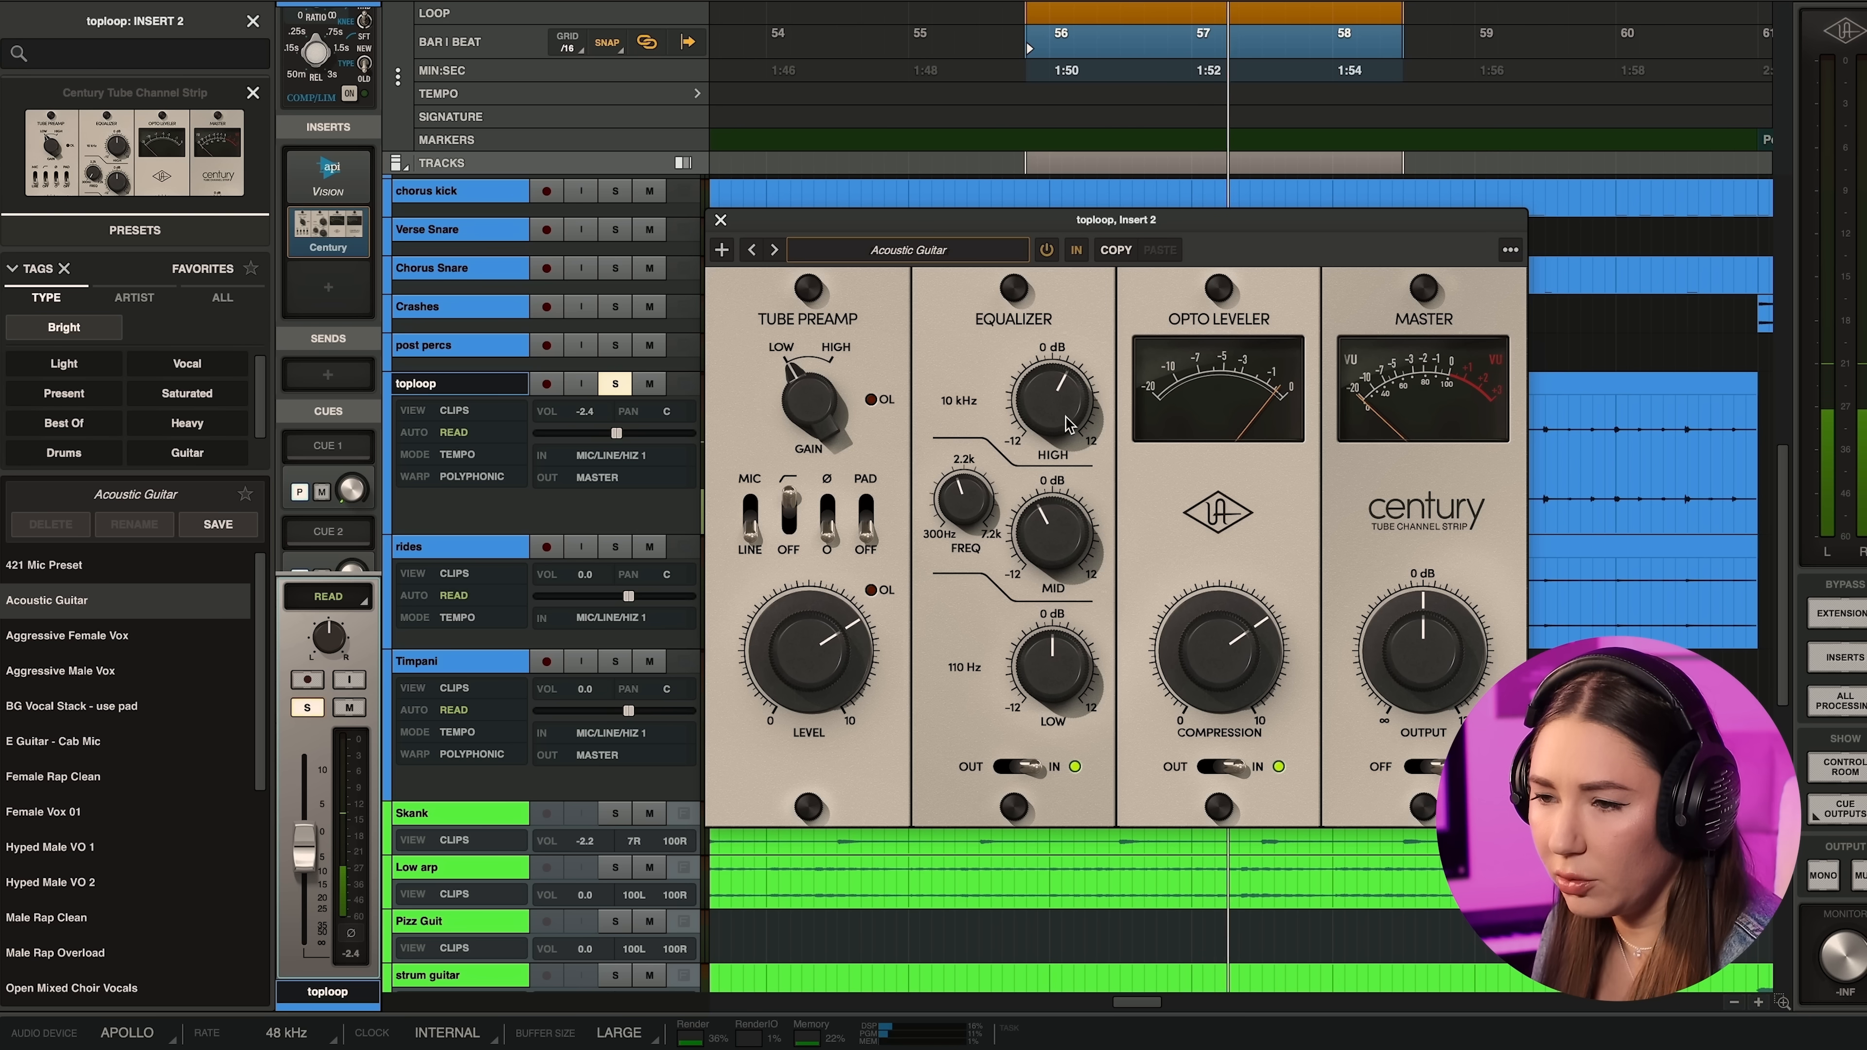
{"action": "left_click_drag", "start_coordinate": [1058, 344], "coordinate": [1050, 298]}
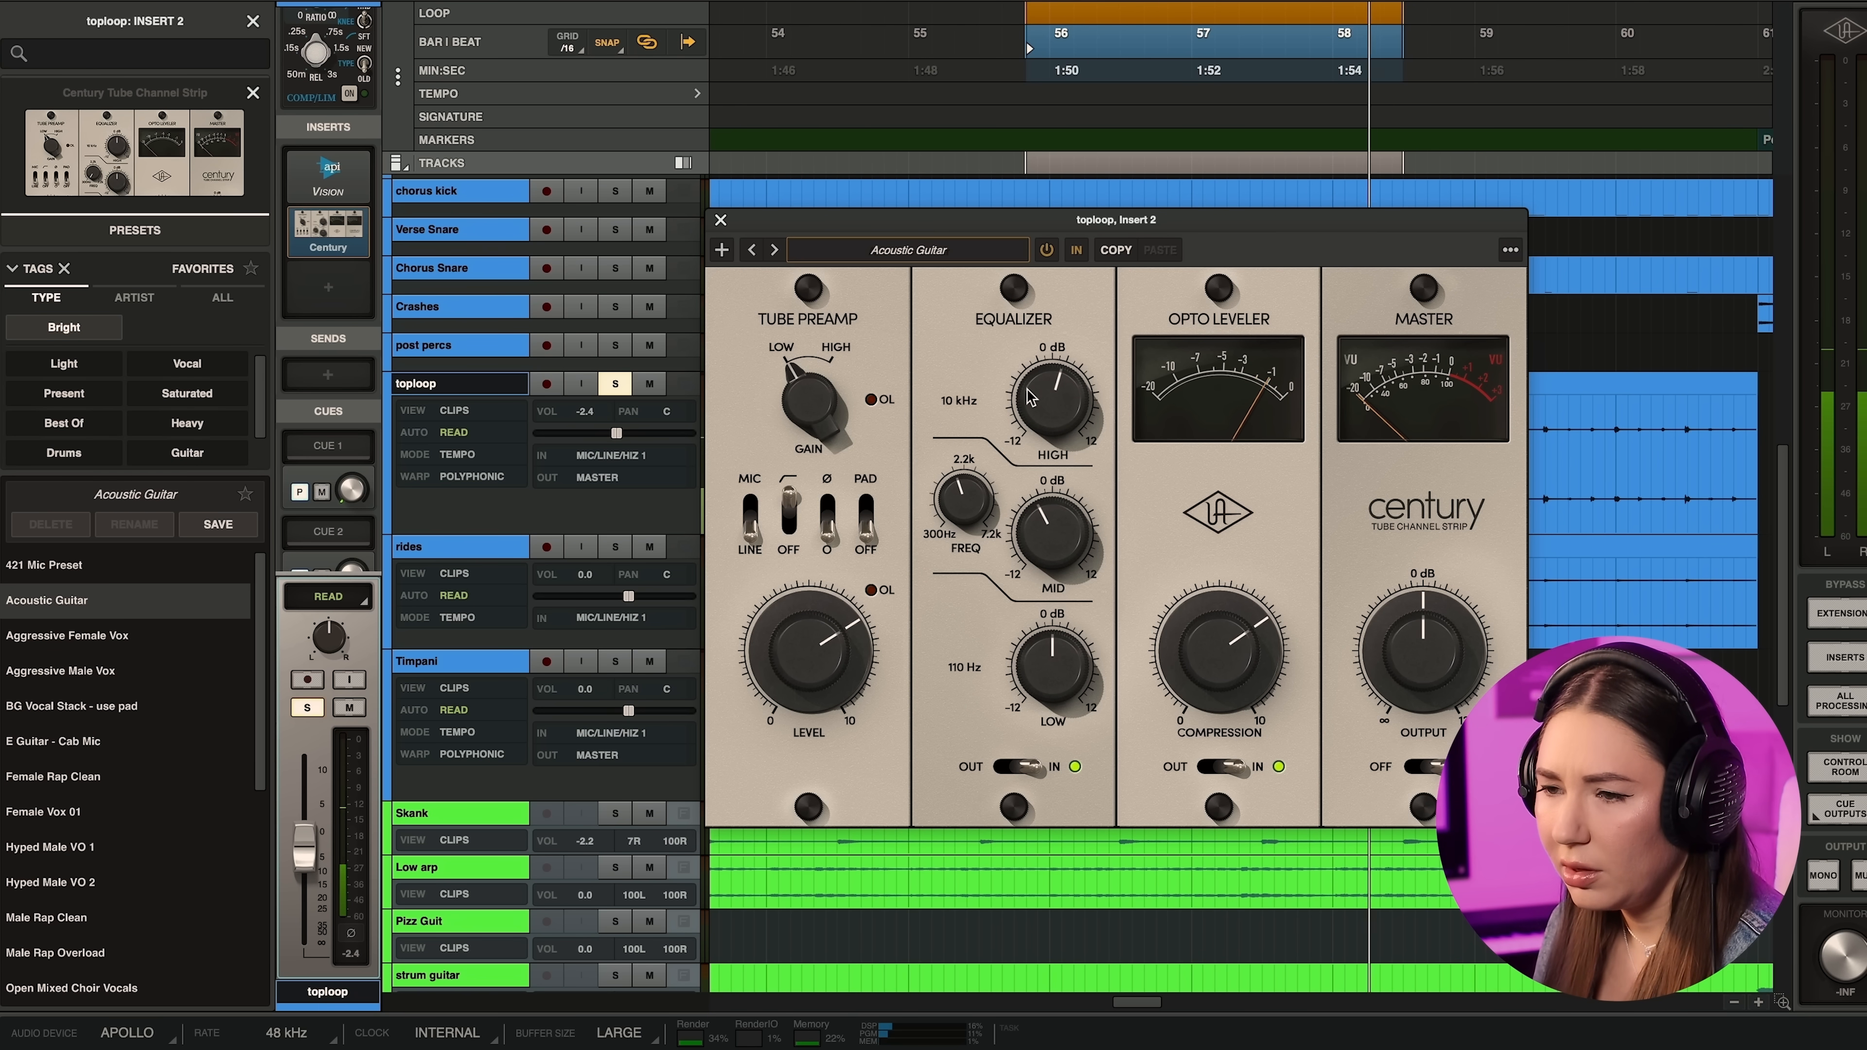
{"action": "left_click", "coordinate": [612, 386]}
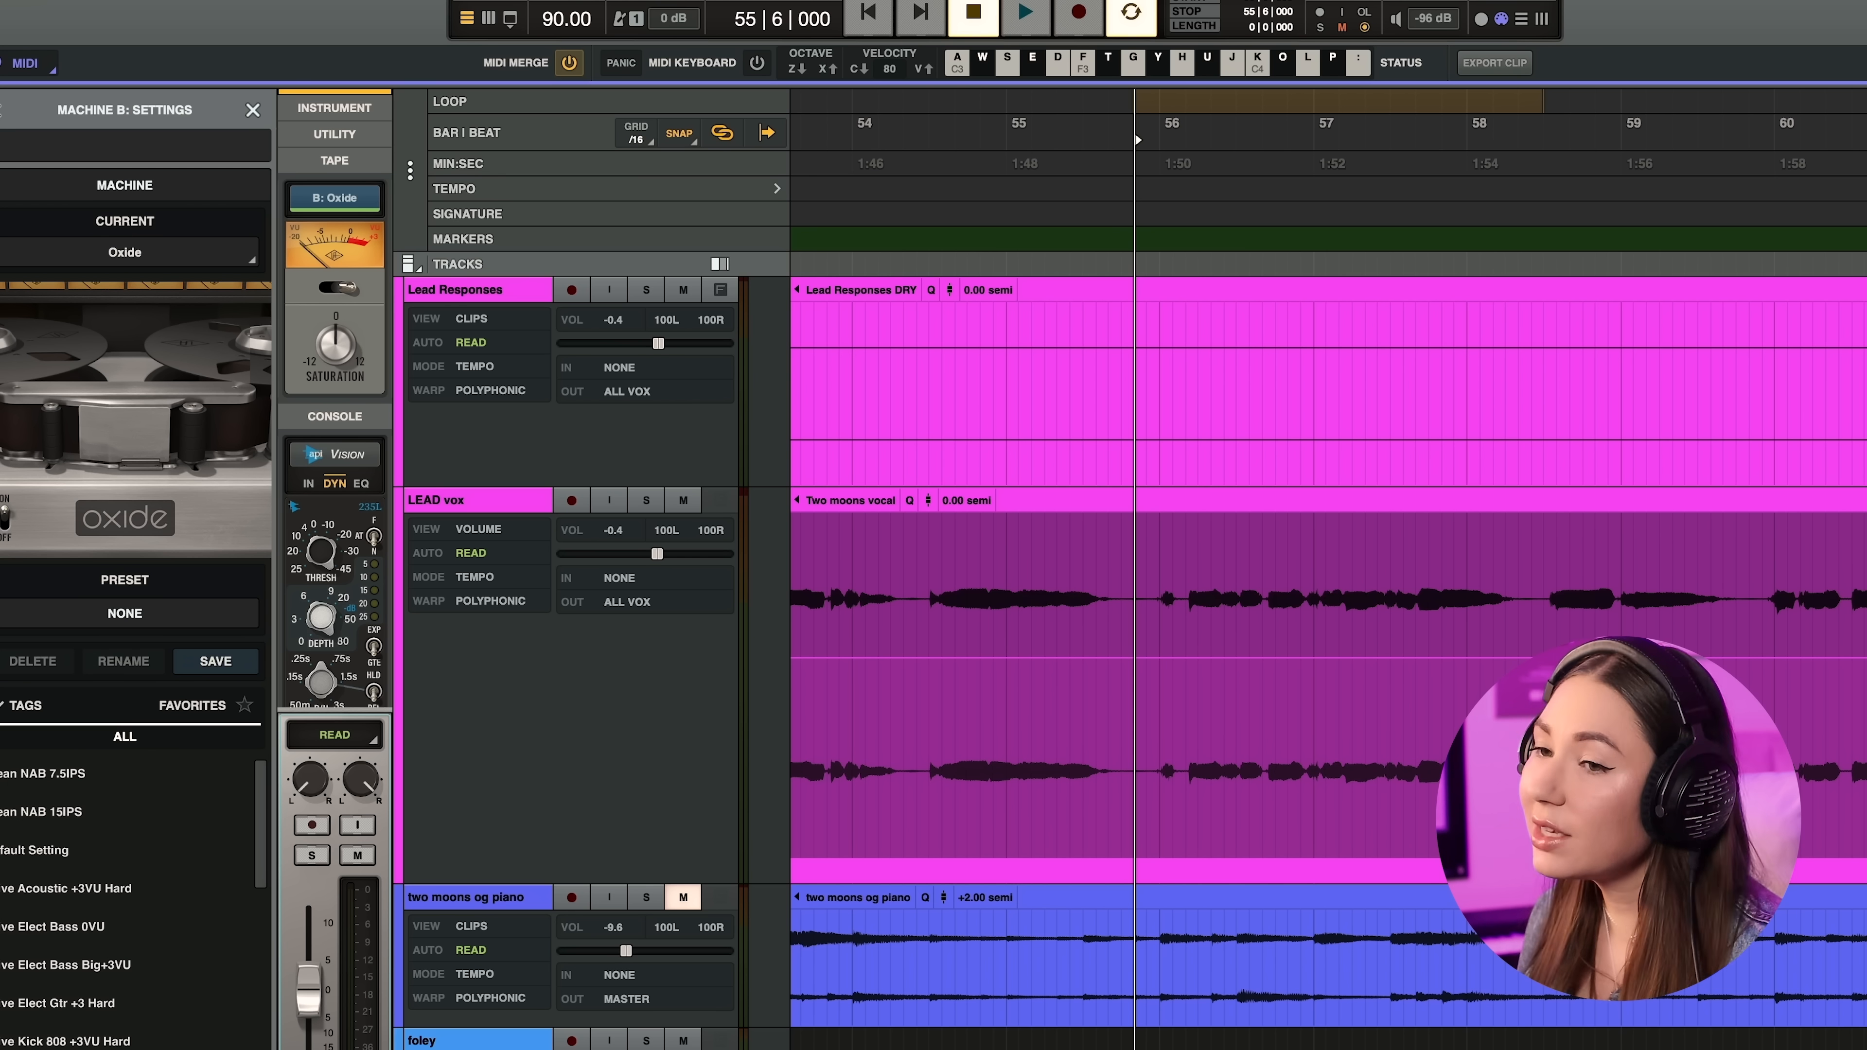
- Create a new stereo instrument track with the Shape instrument, B: Oxide tape and API Vision console
{"action": "left_click", "coordinate": [209, 0]}
{"action": "left_click", "coordinate": [250, 0]}
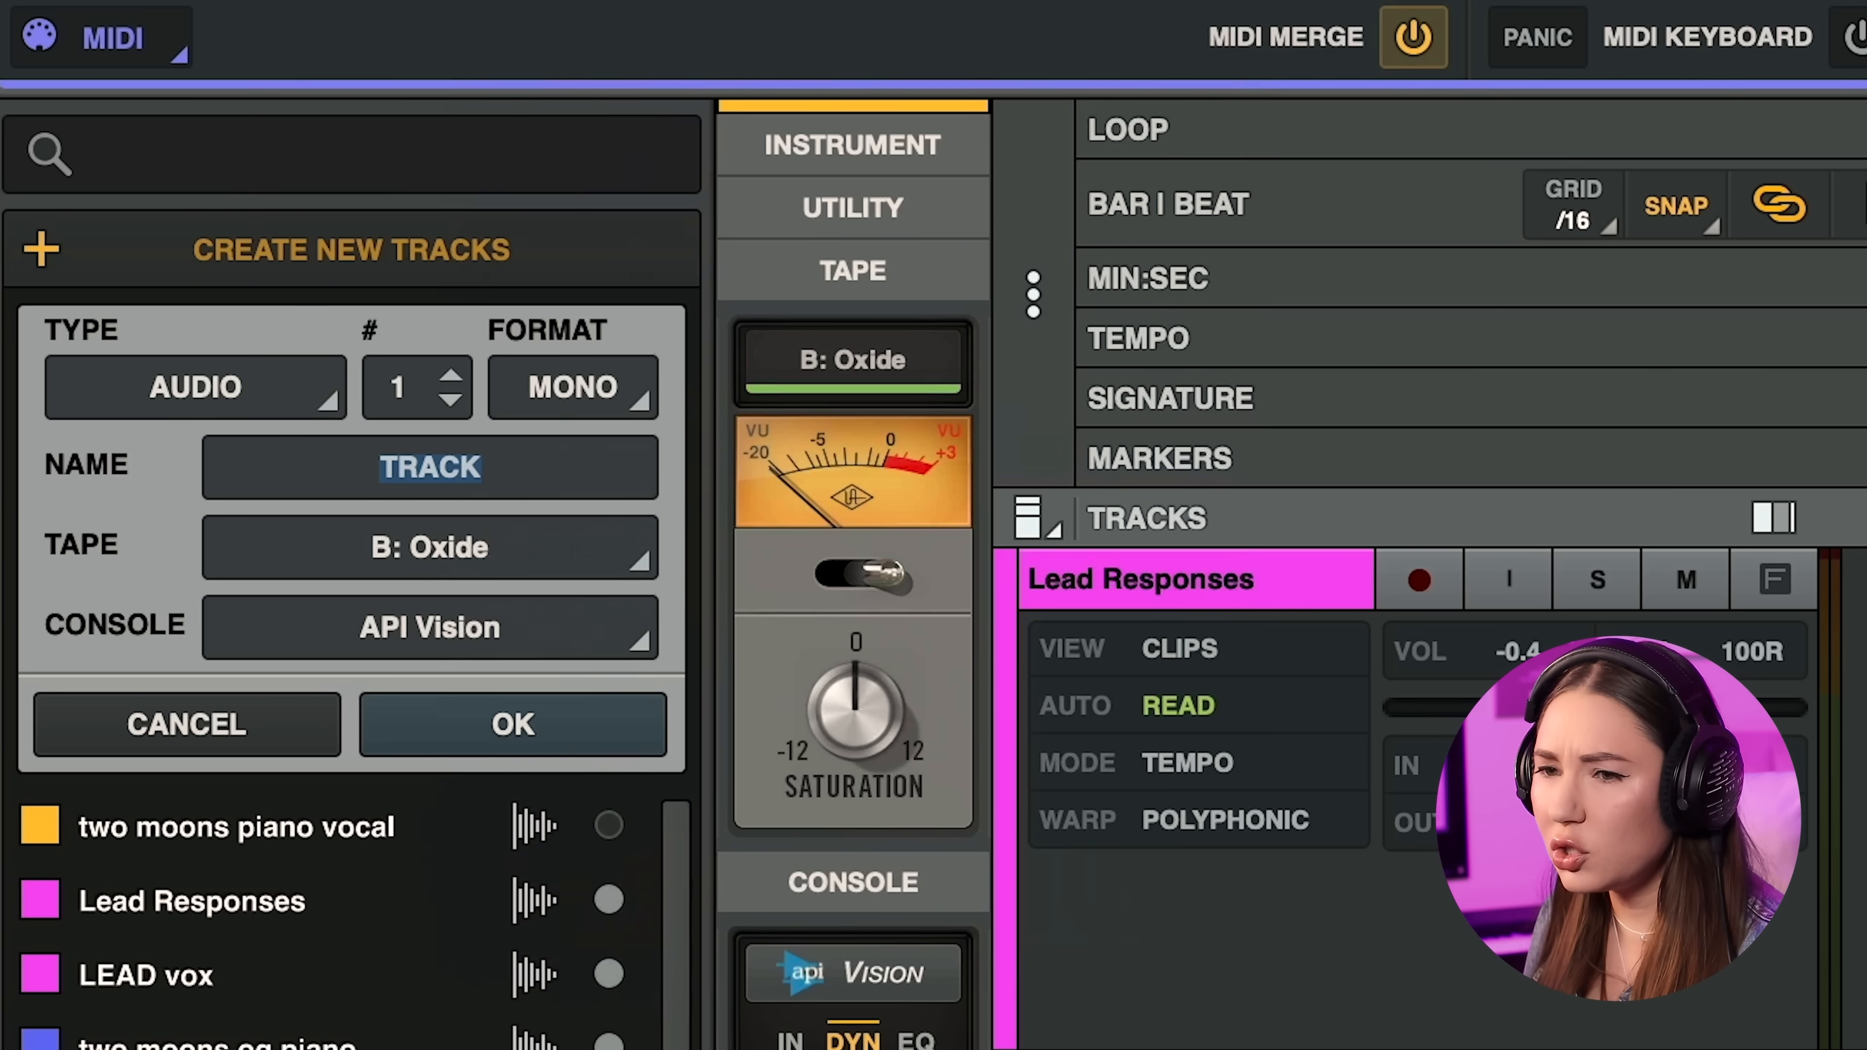
{"action": "left_click", "coordinate": [312, 398]}
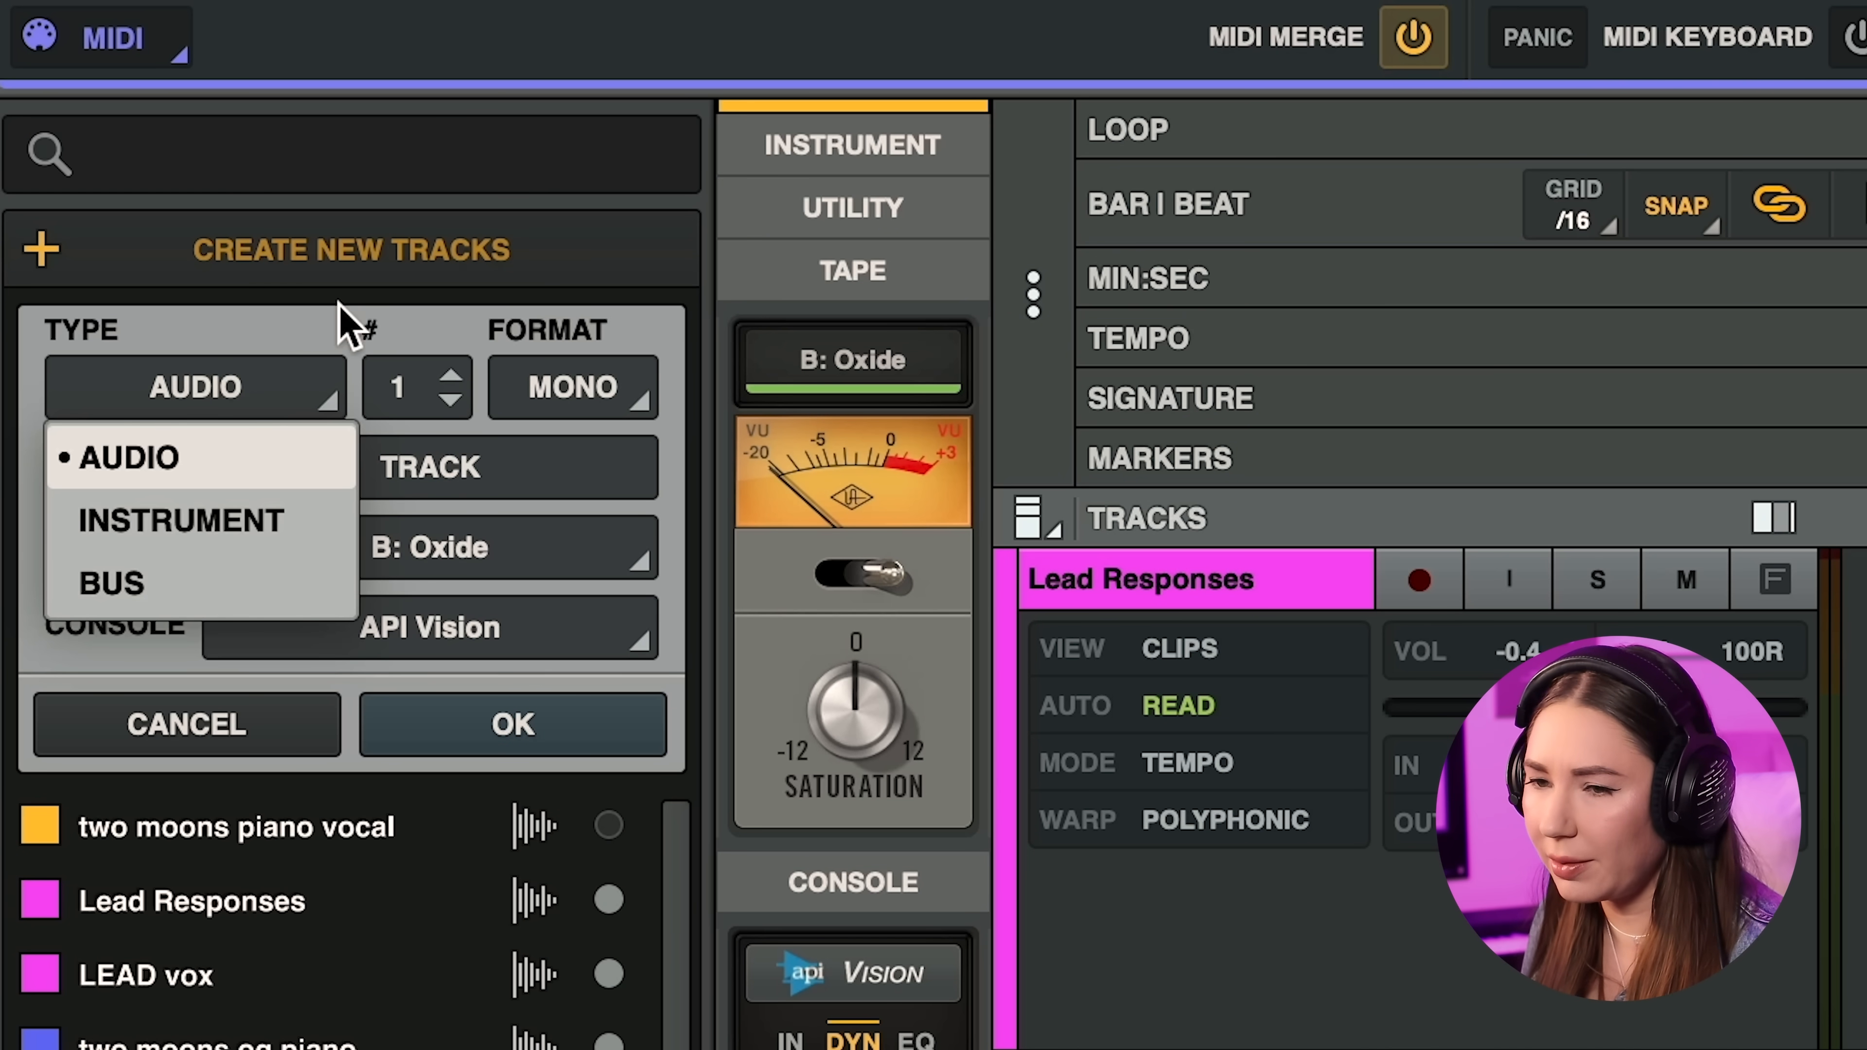
{"action": "left_click", "coordinate": [145, 526]}
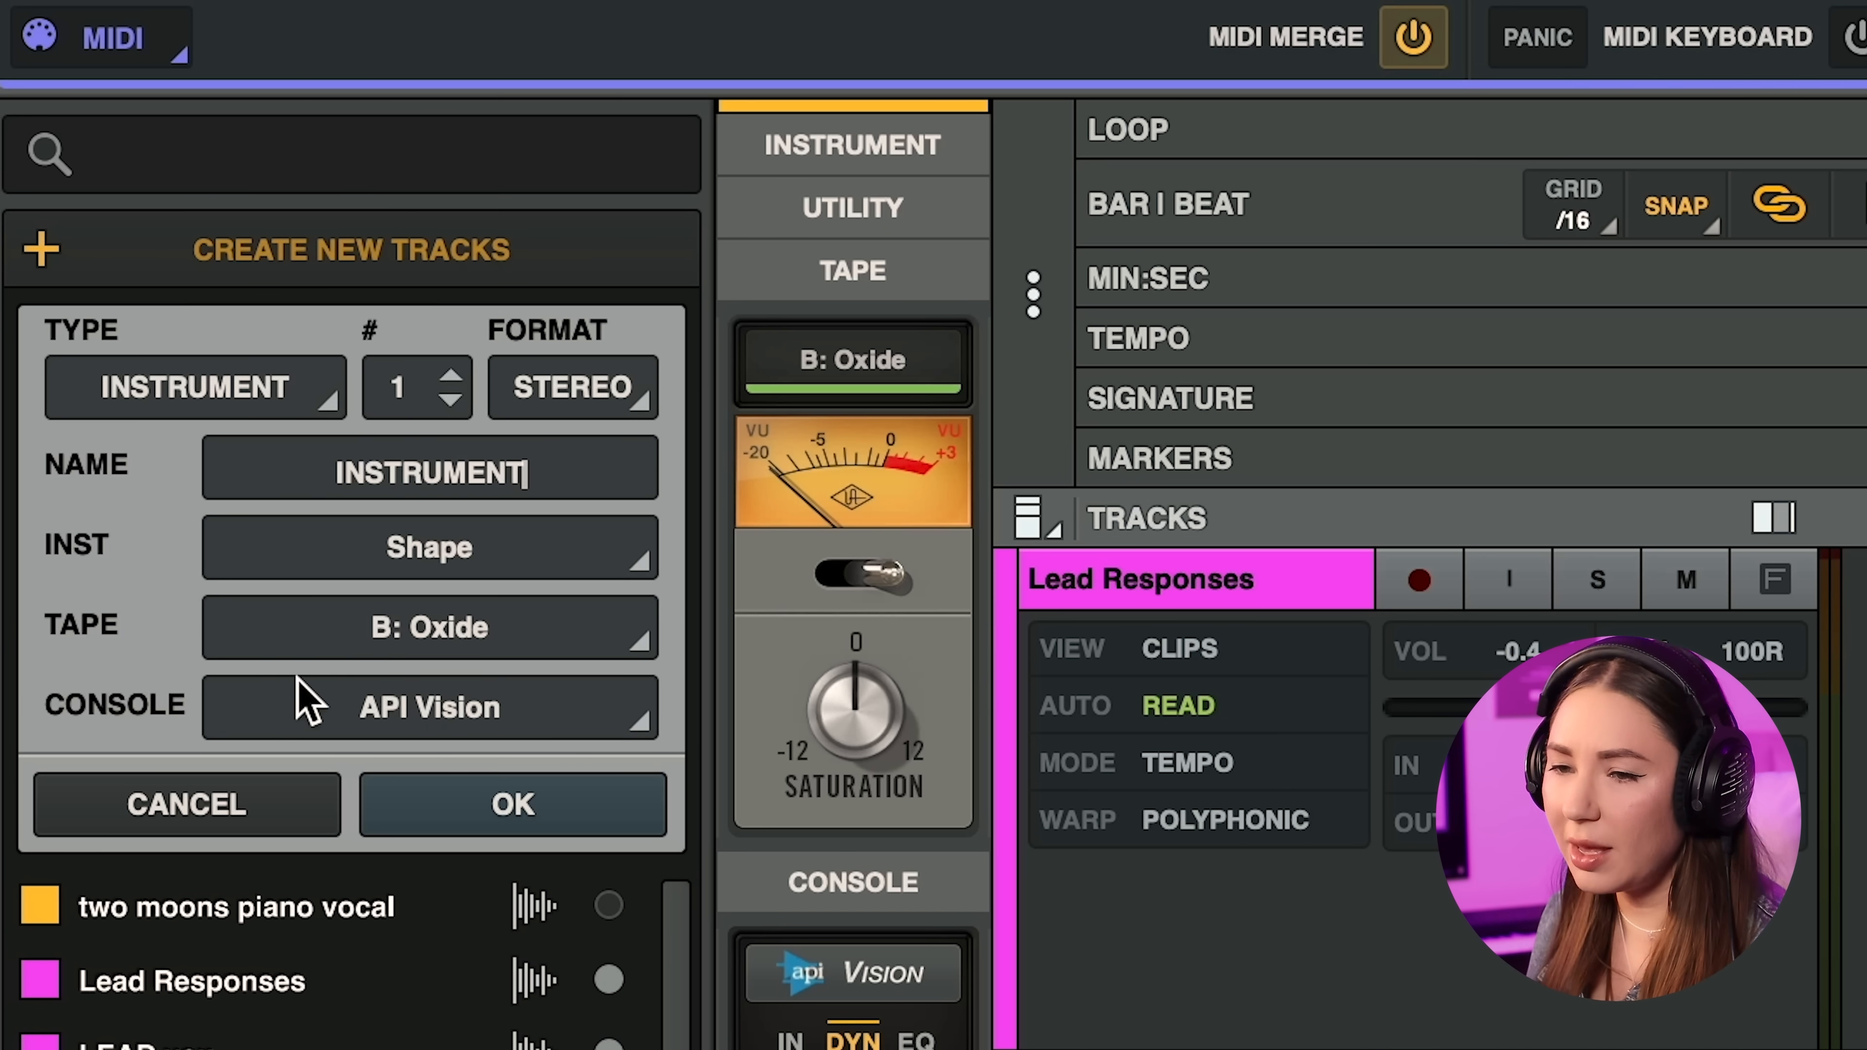
{"action": "left_click", "coordinate": [453, 558]}
{"action": "scroll", "coordinate": [583, 384], "scroll_direction": "down", "scroll_amount": 15}
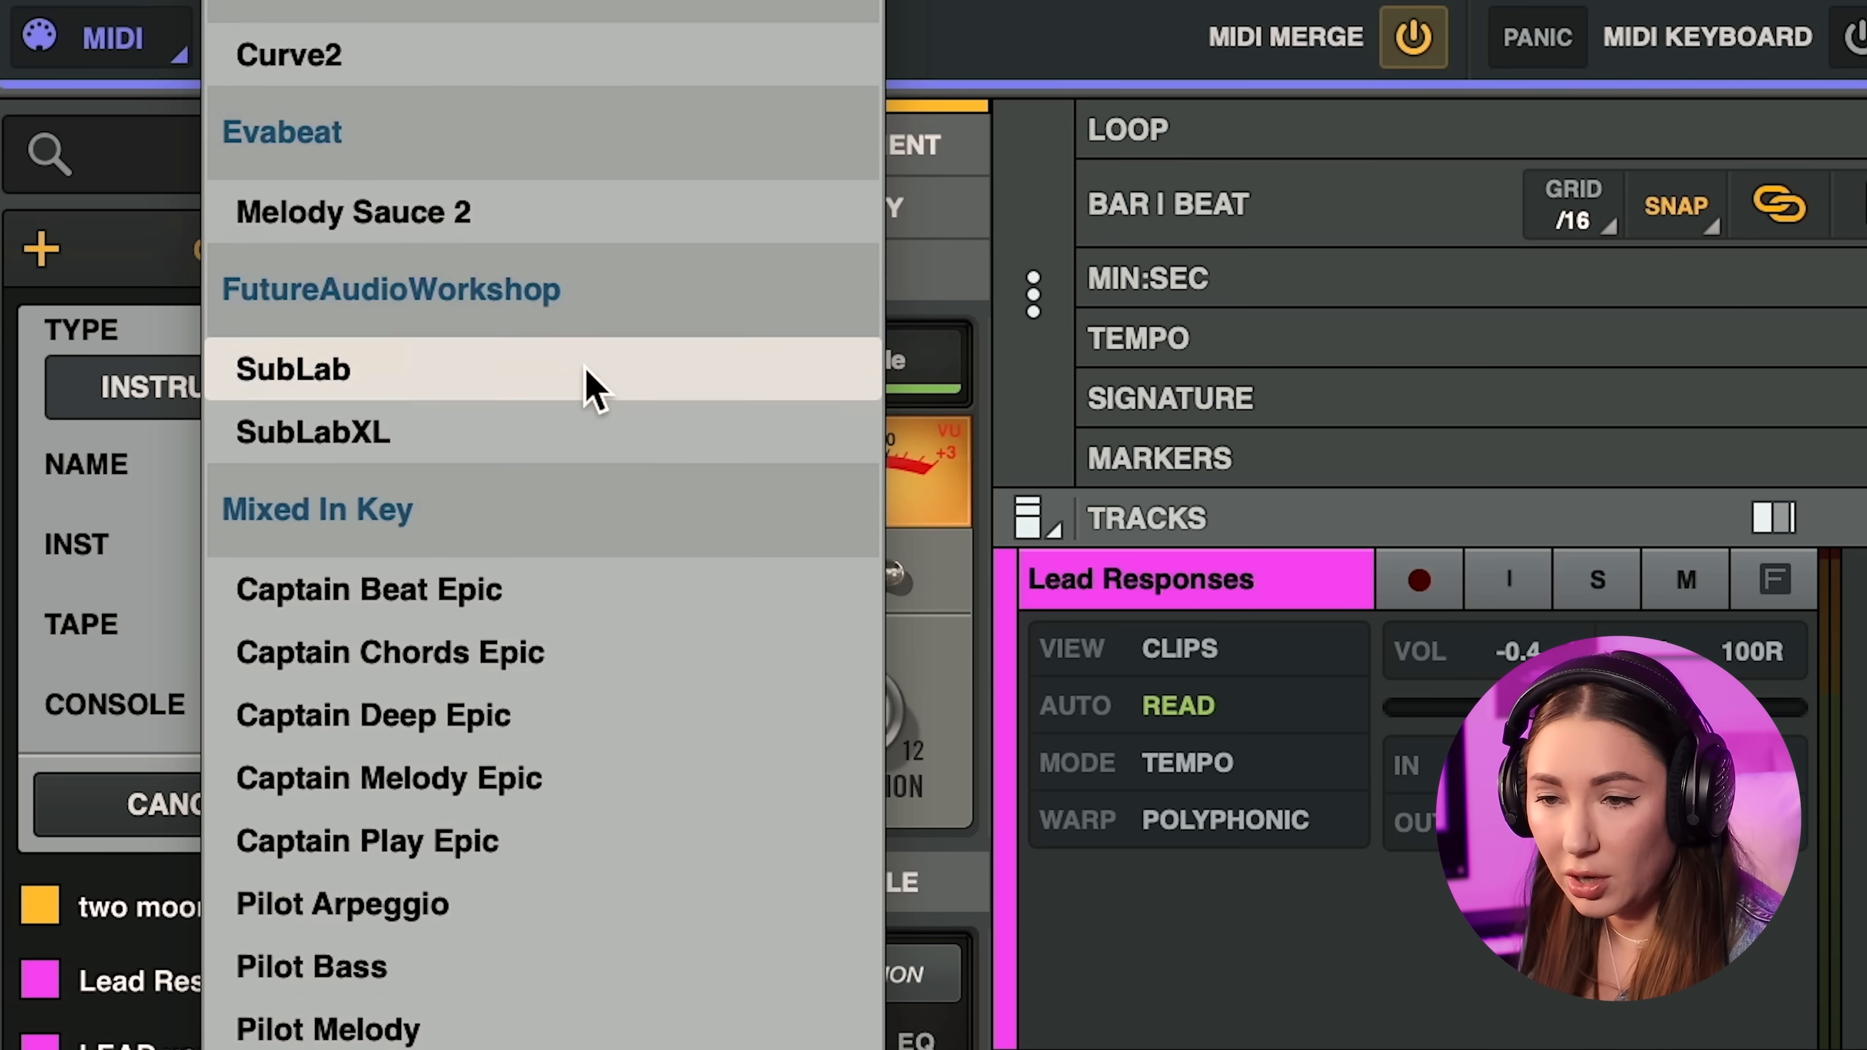
{"action": "left_click", "coordinate": [427, 375]}
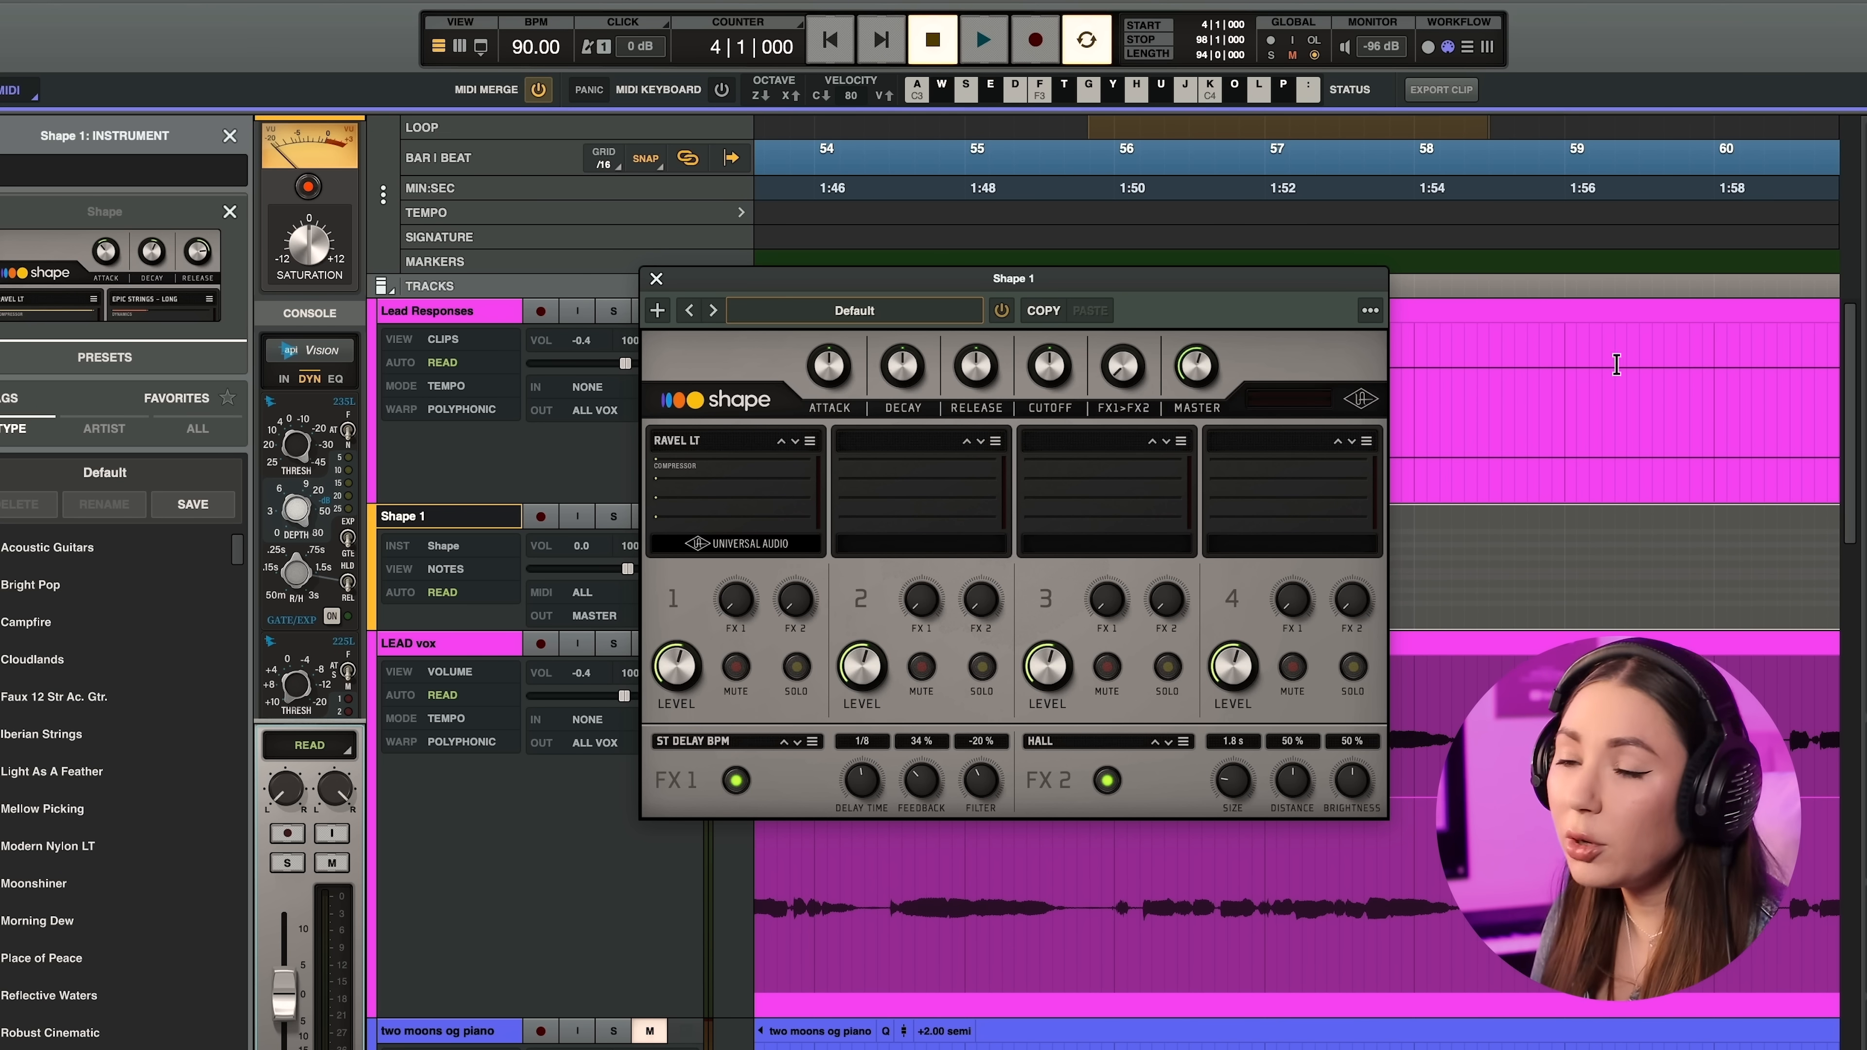
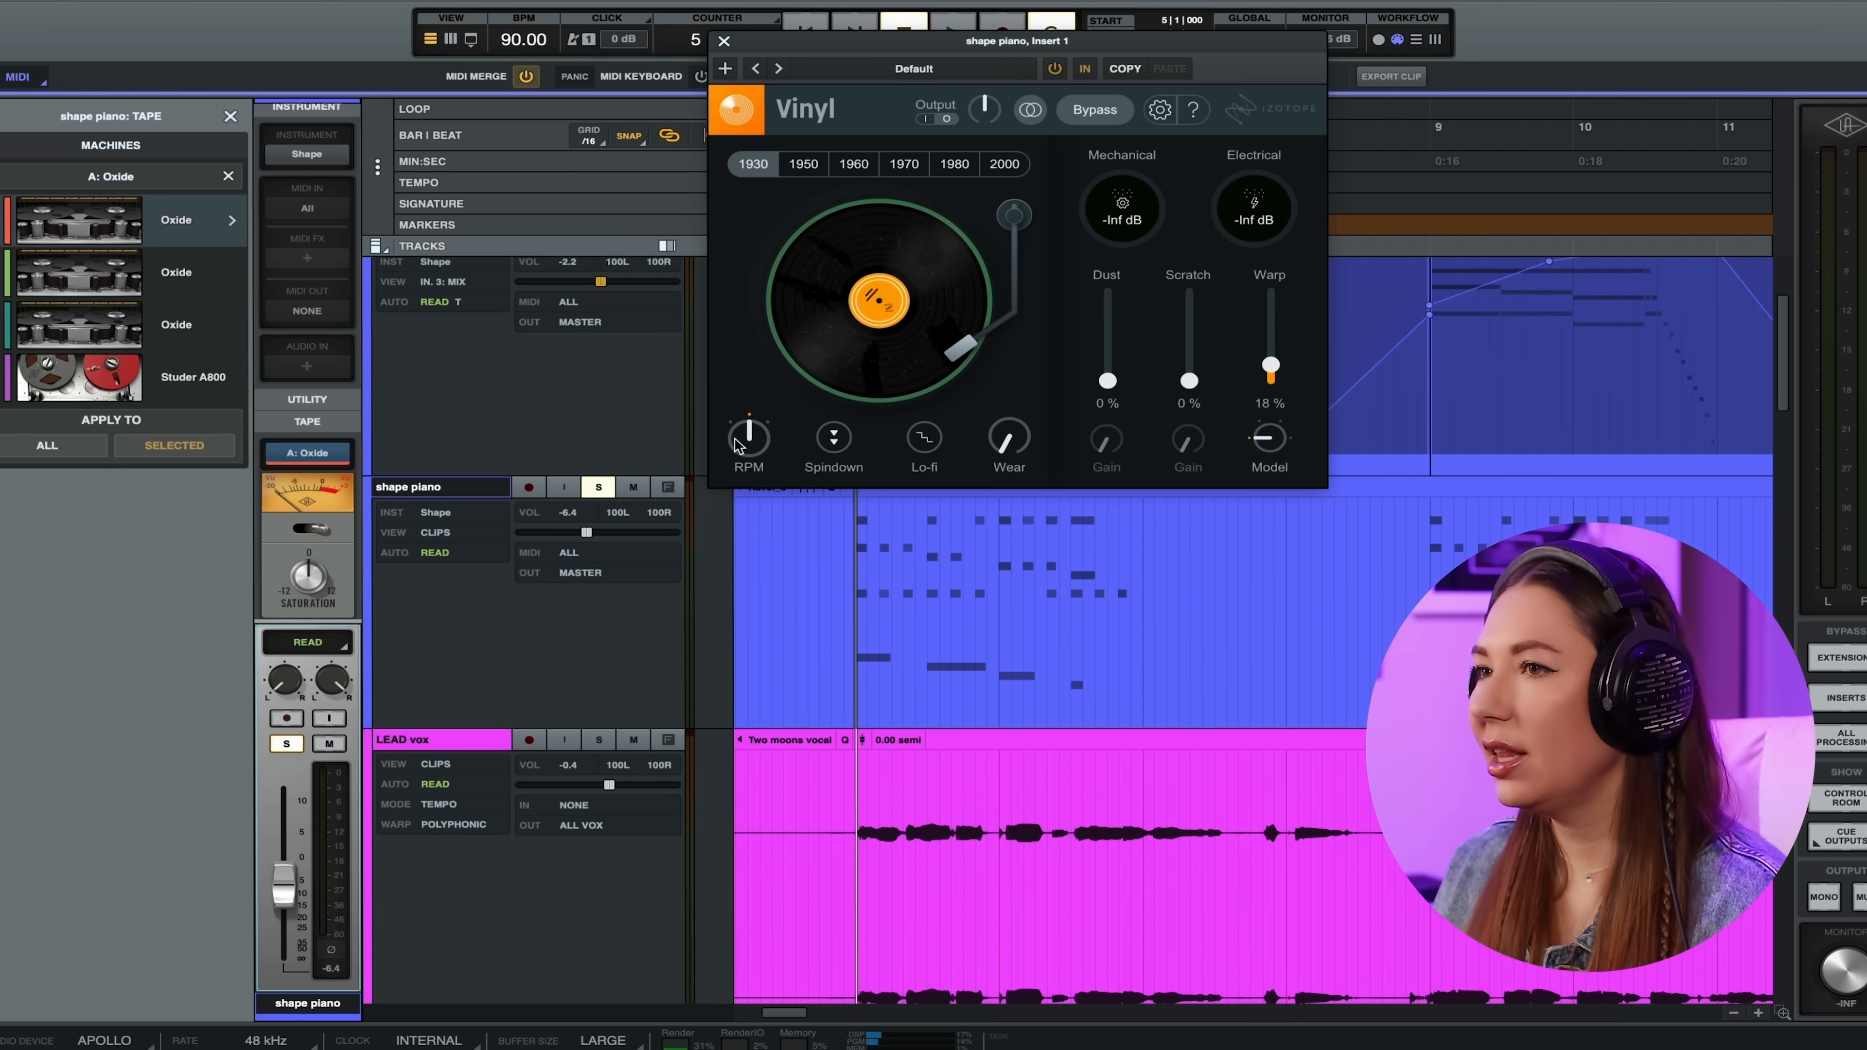
- Audition the shape piano through Vinyl, and unmute, solo and play the two moons og piano track from the start of the Bridge
{"action": "key", "text": "space"}
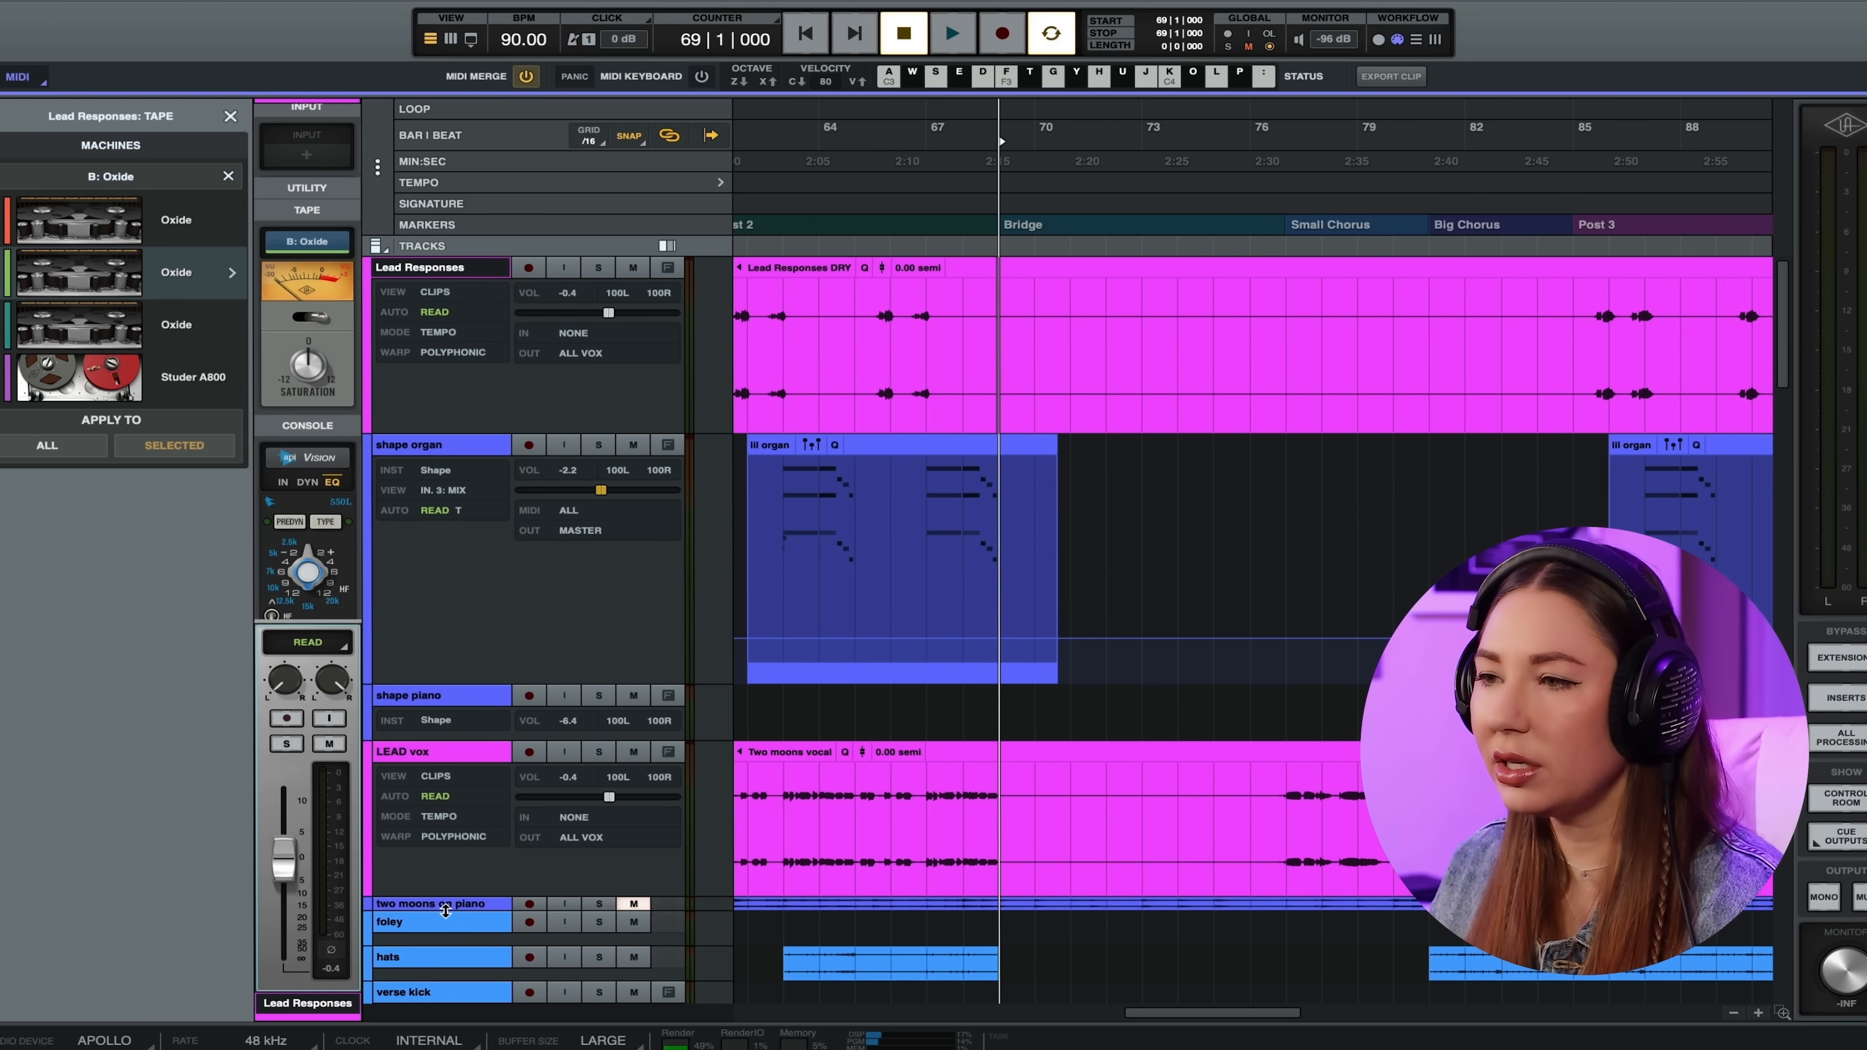
{"action": "left_click_drag", "start_coordinate": [445, 913], "coordinate": [445, 972]}
{"action": "left_click", "coordinate": [633, 908]}
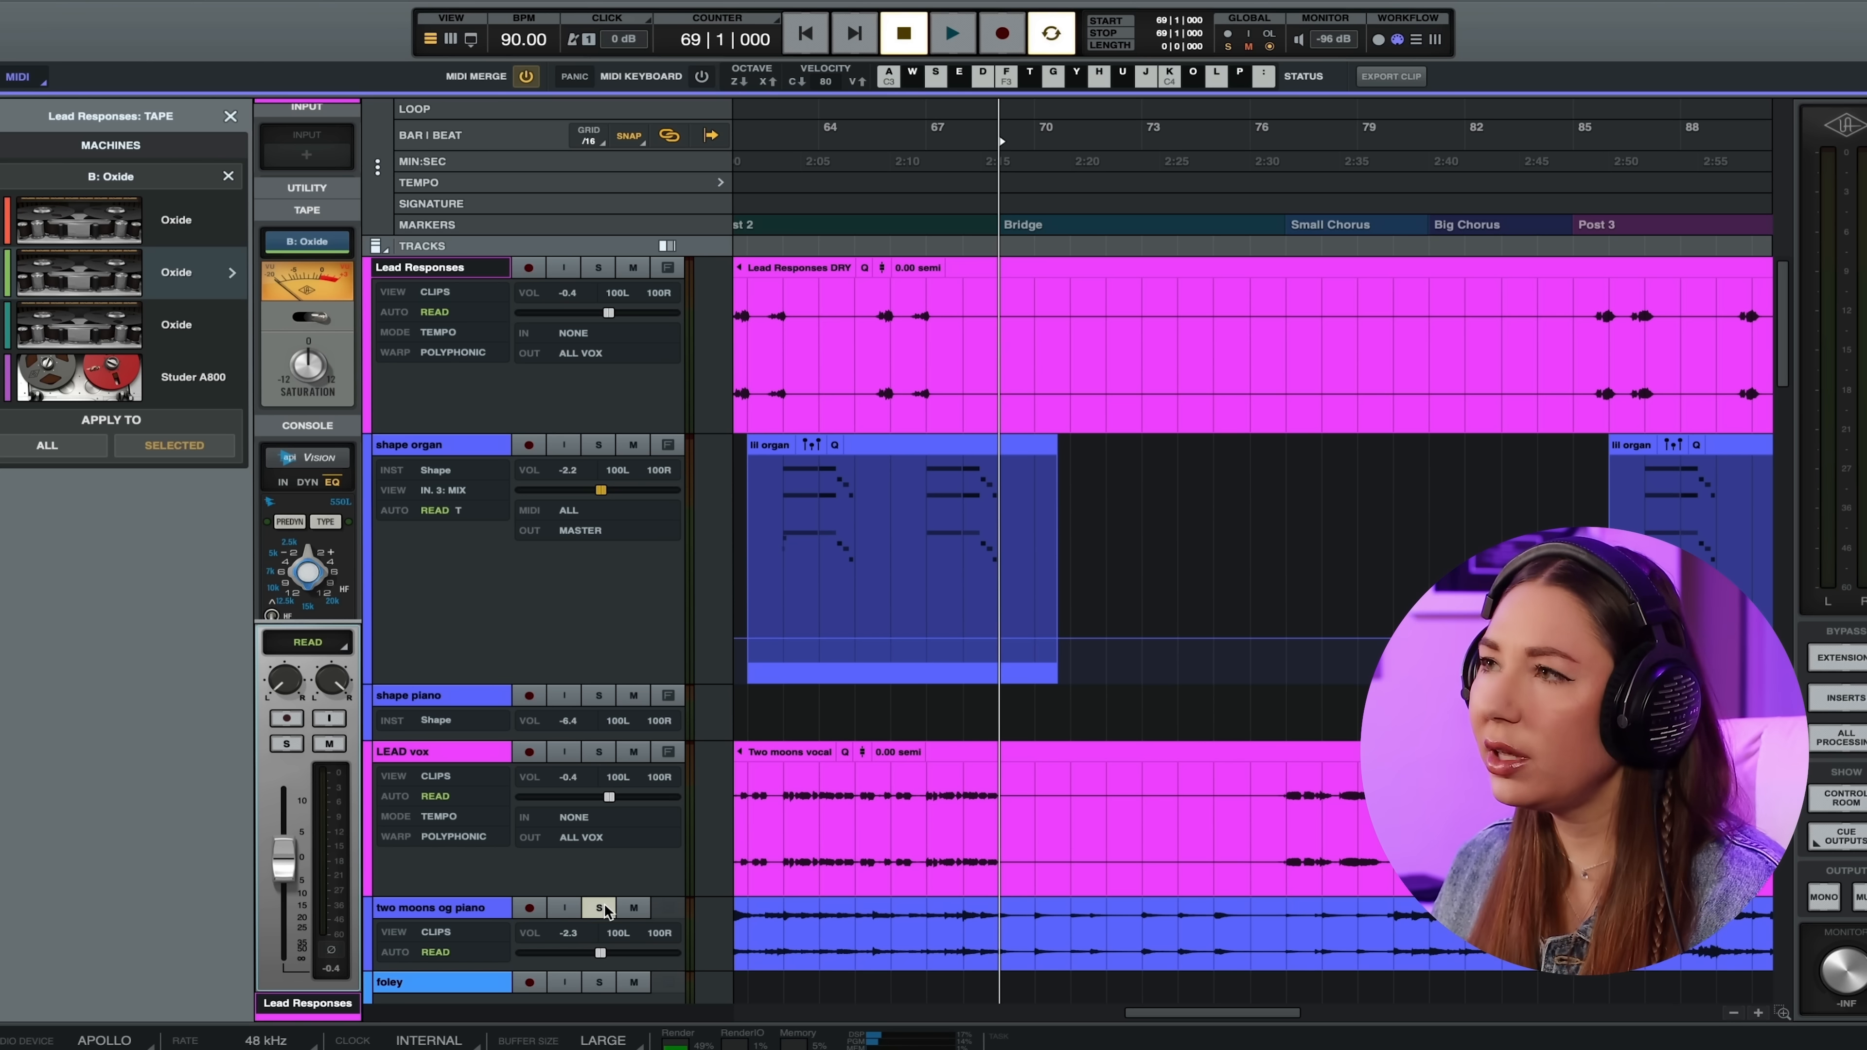
{"action": "key", "text": "space"}
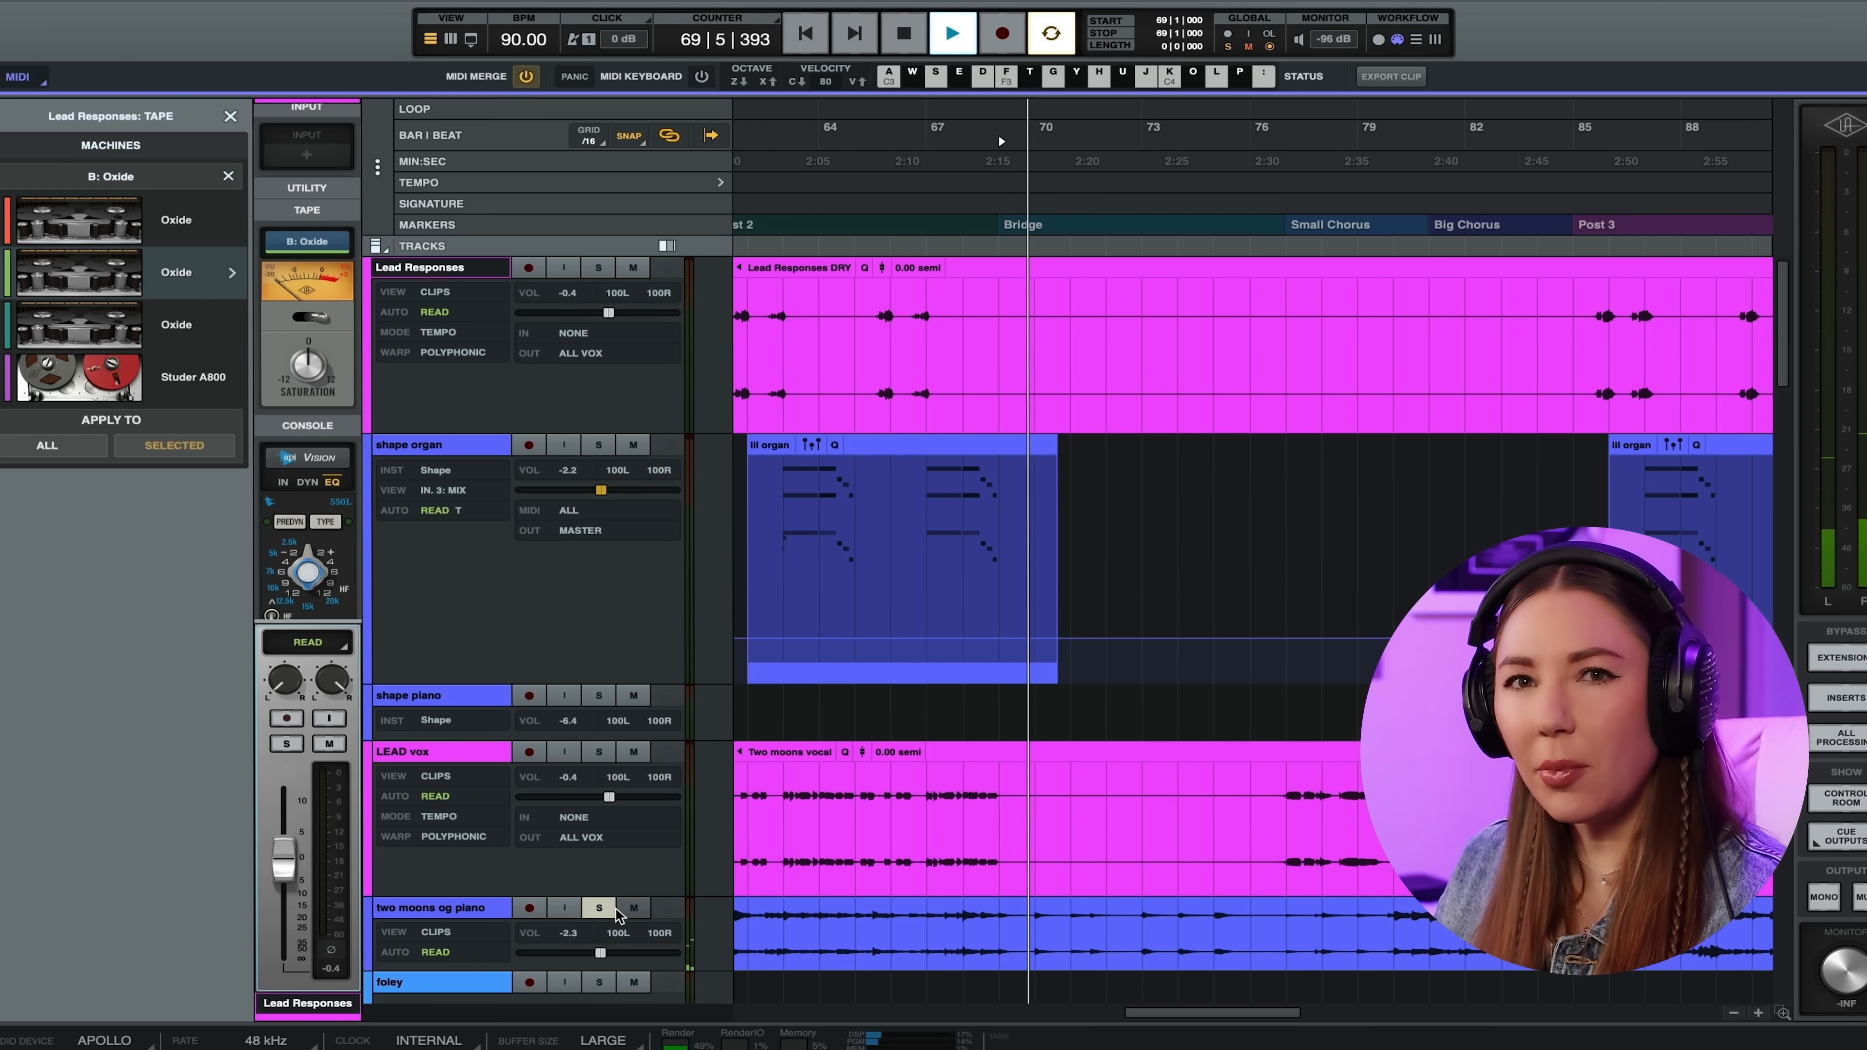
{"action": "key", "text": "space"}
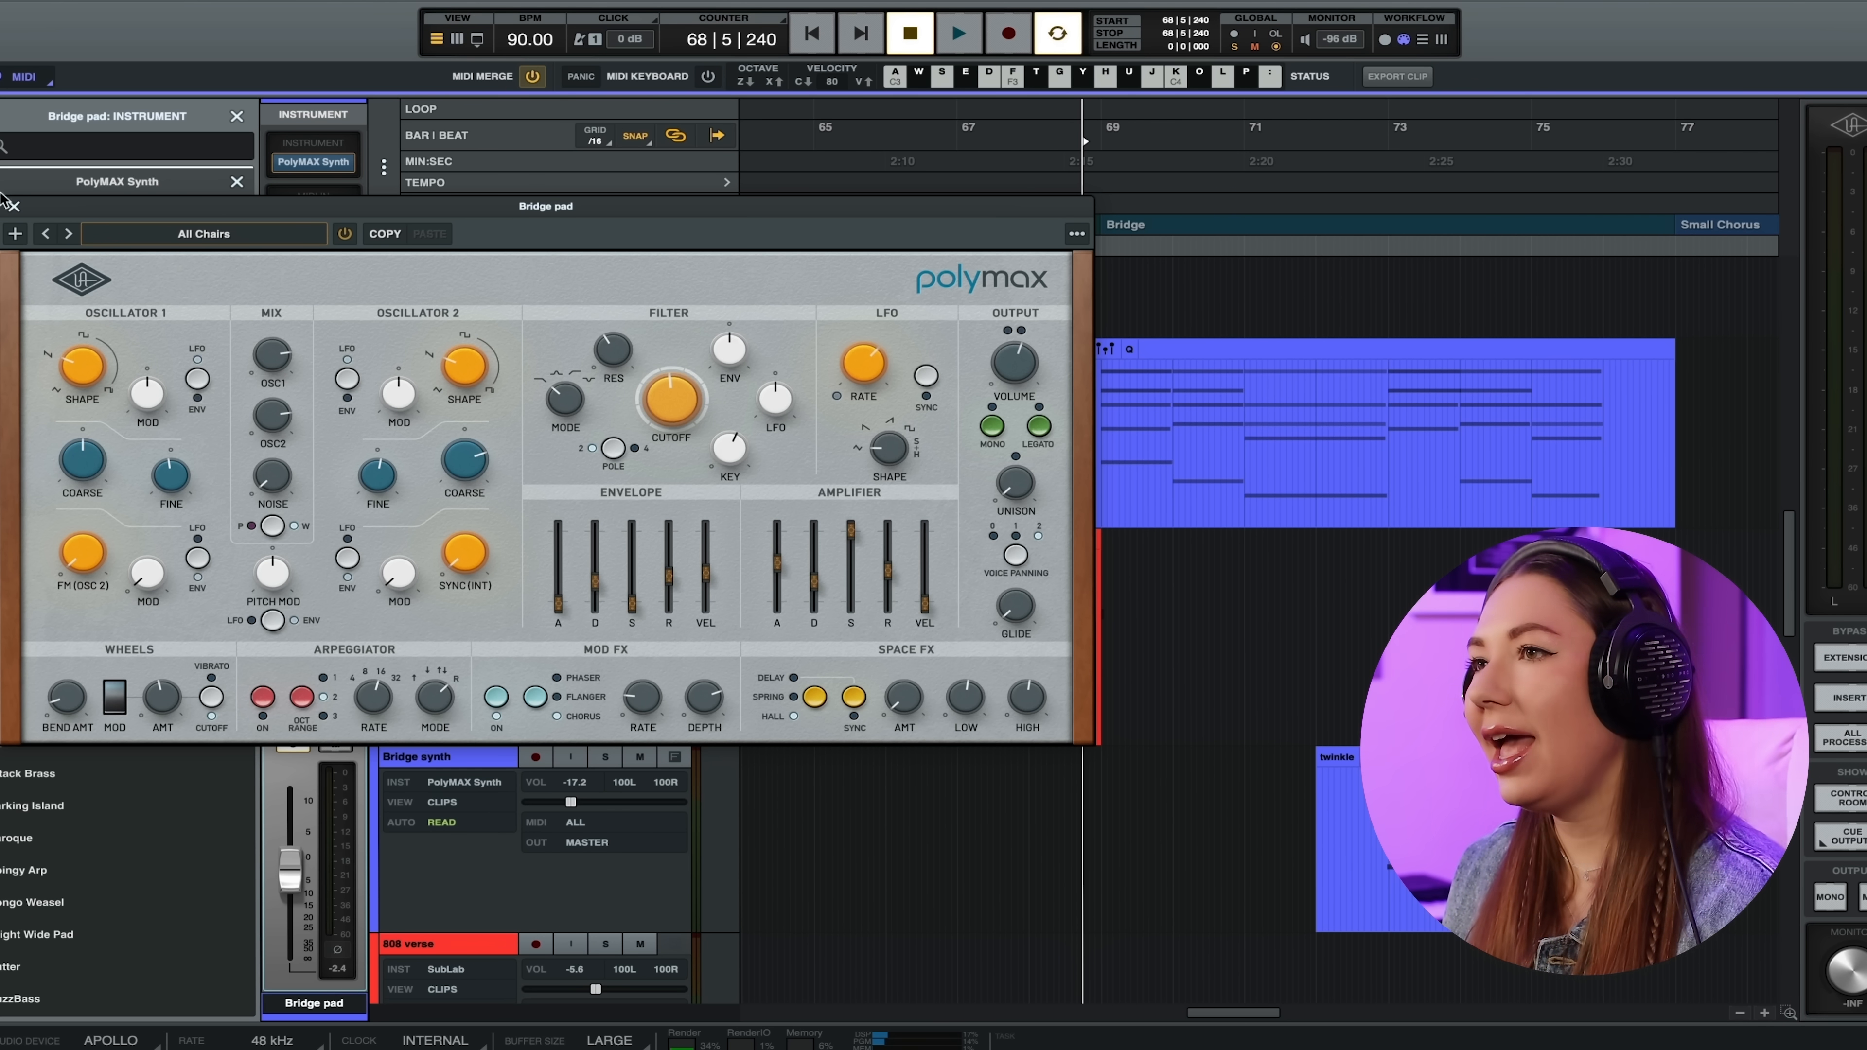
- Play the soloed Bridge pad and audition the PolyMAX presets And Again, Attack Brass, Barking Island and Baroque
{"action": "left_click_drag", "start_coordinate": [561, 213], "coordinate": [1129, 171]}
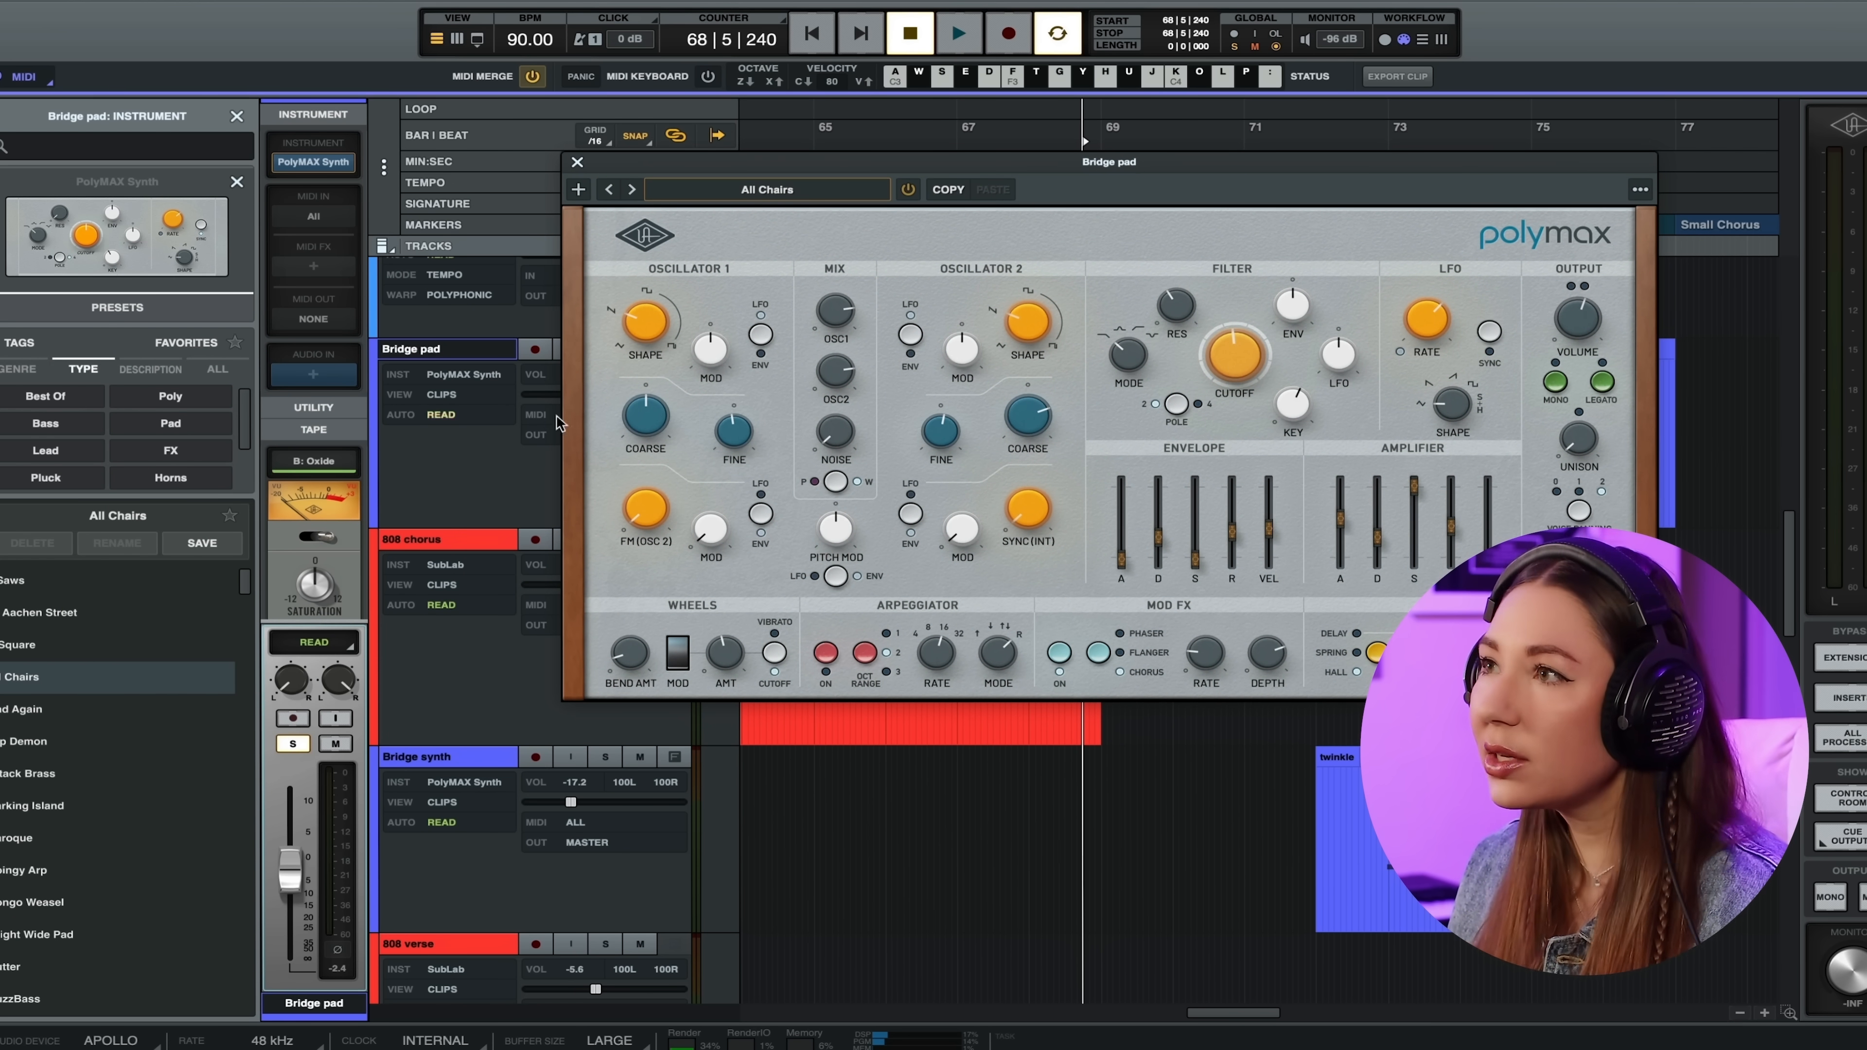
{"action": "left_click_drag", "start_coordinate": [963, 174], "coordinate": [927, 441]}
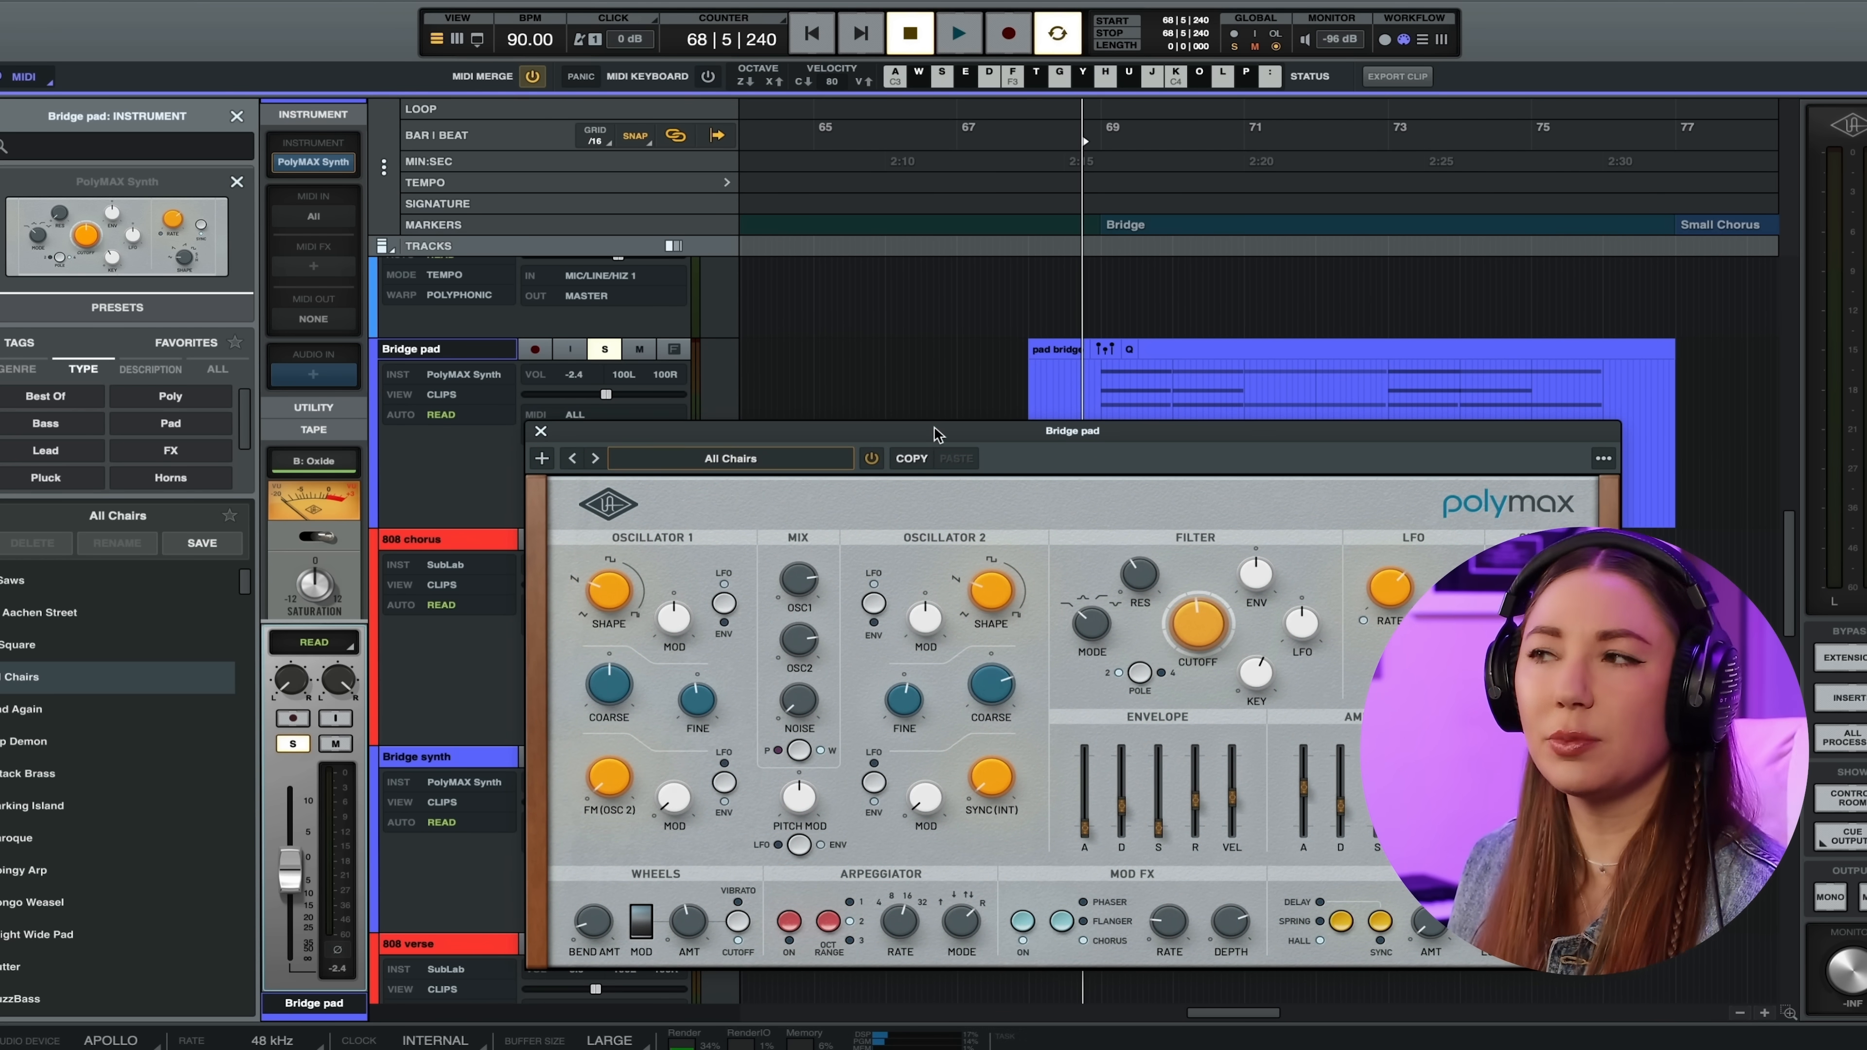
{"action": "key", "text": "space"}
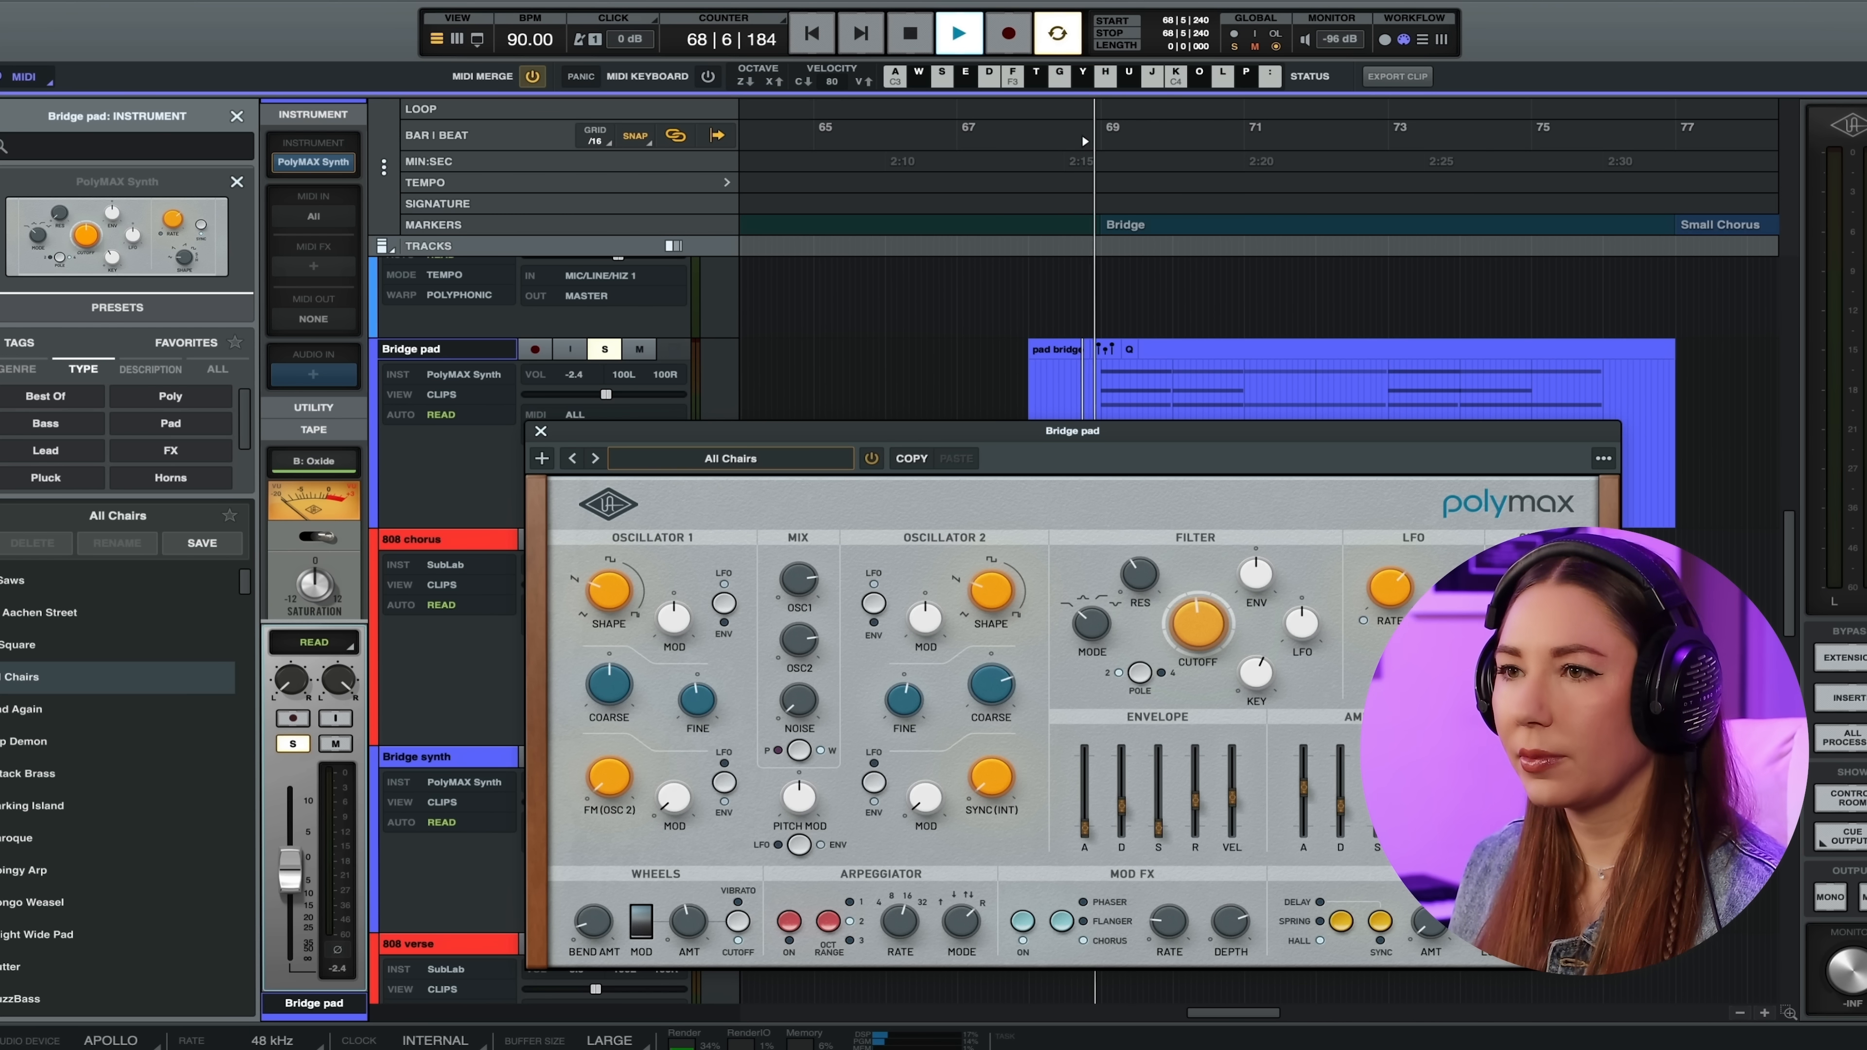
{"action": "left_click", "coordinate": [110, 708]}
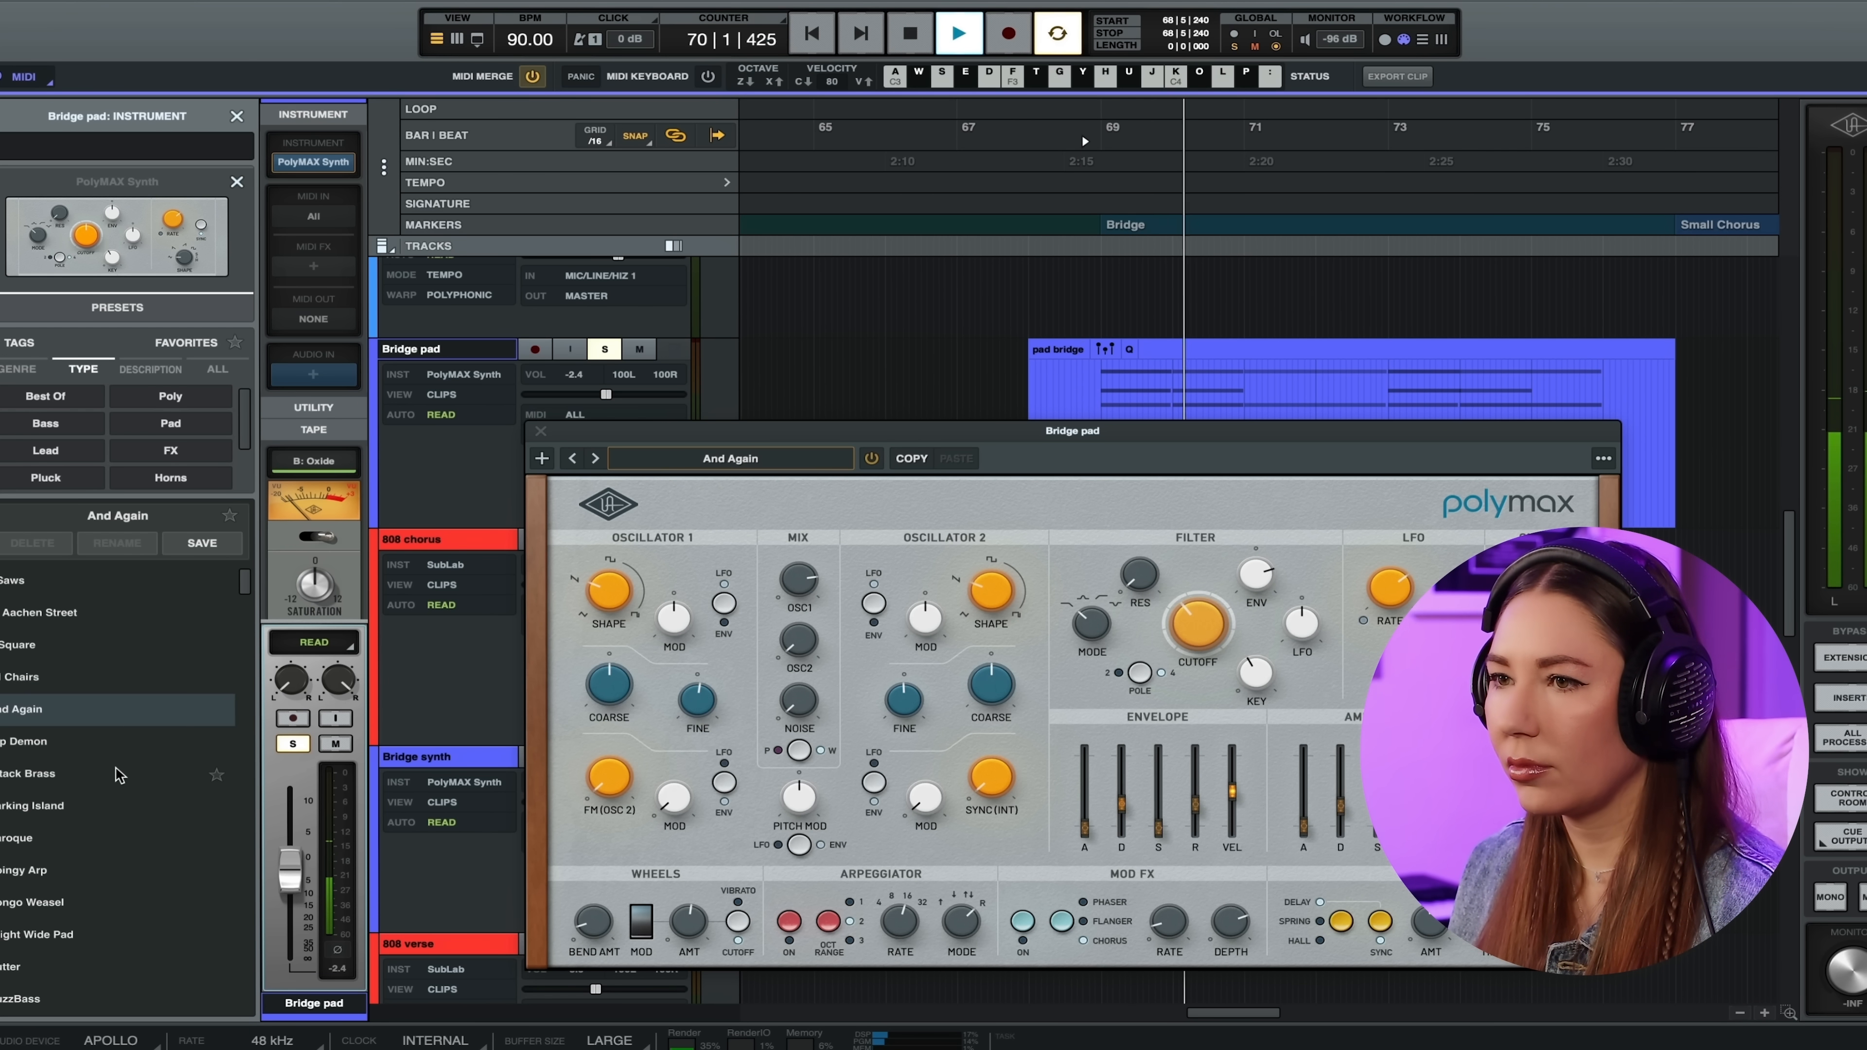
{"action": "left_click", "coordinate": [99, 778]}
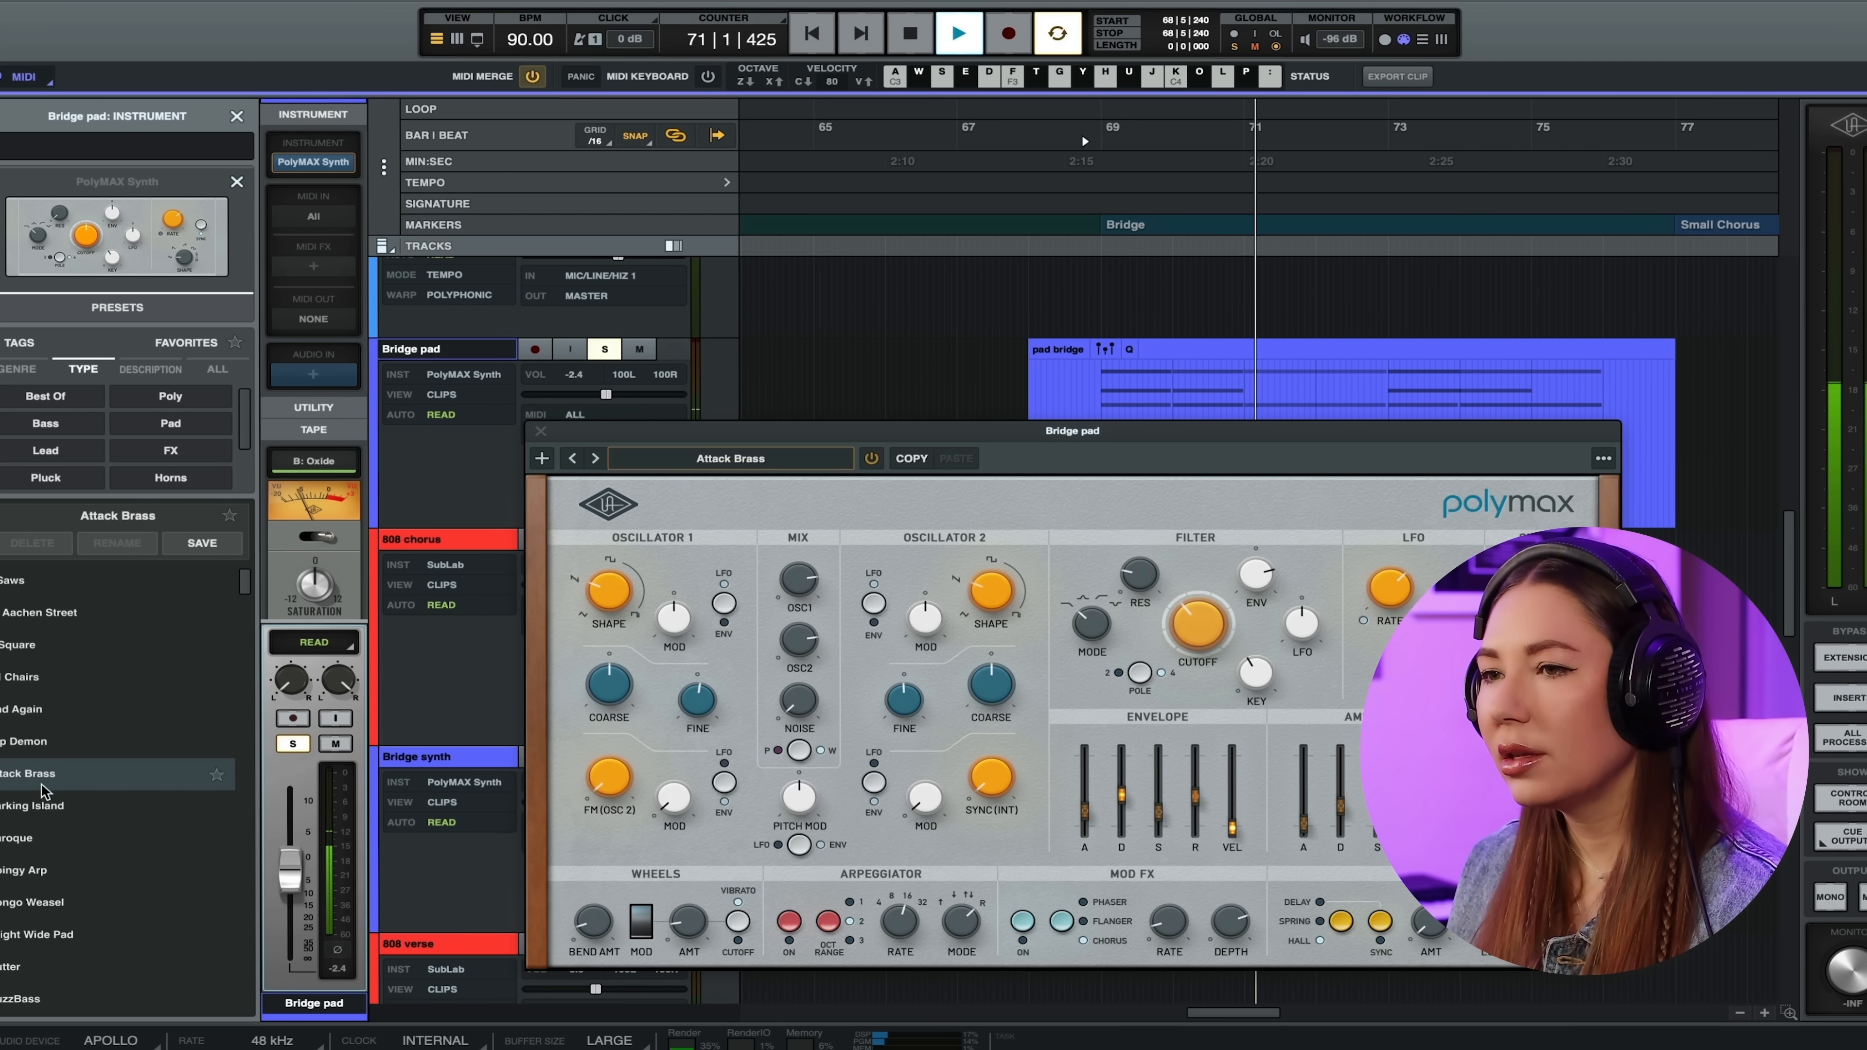
{"action": "left_click", "coordinate": [46, 805]}
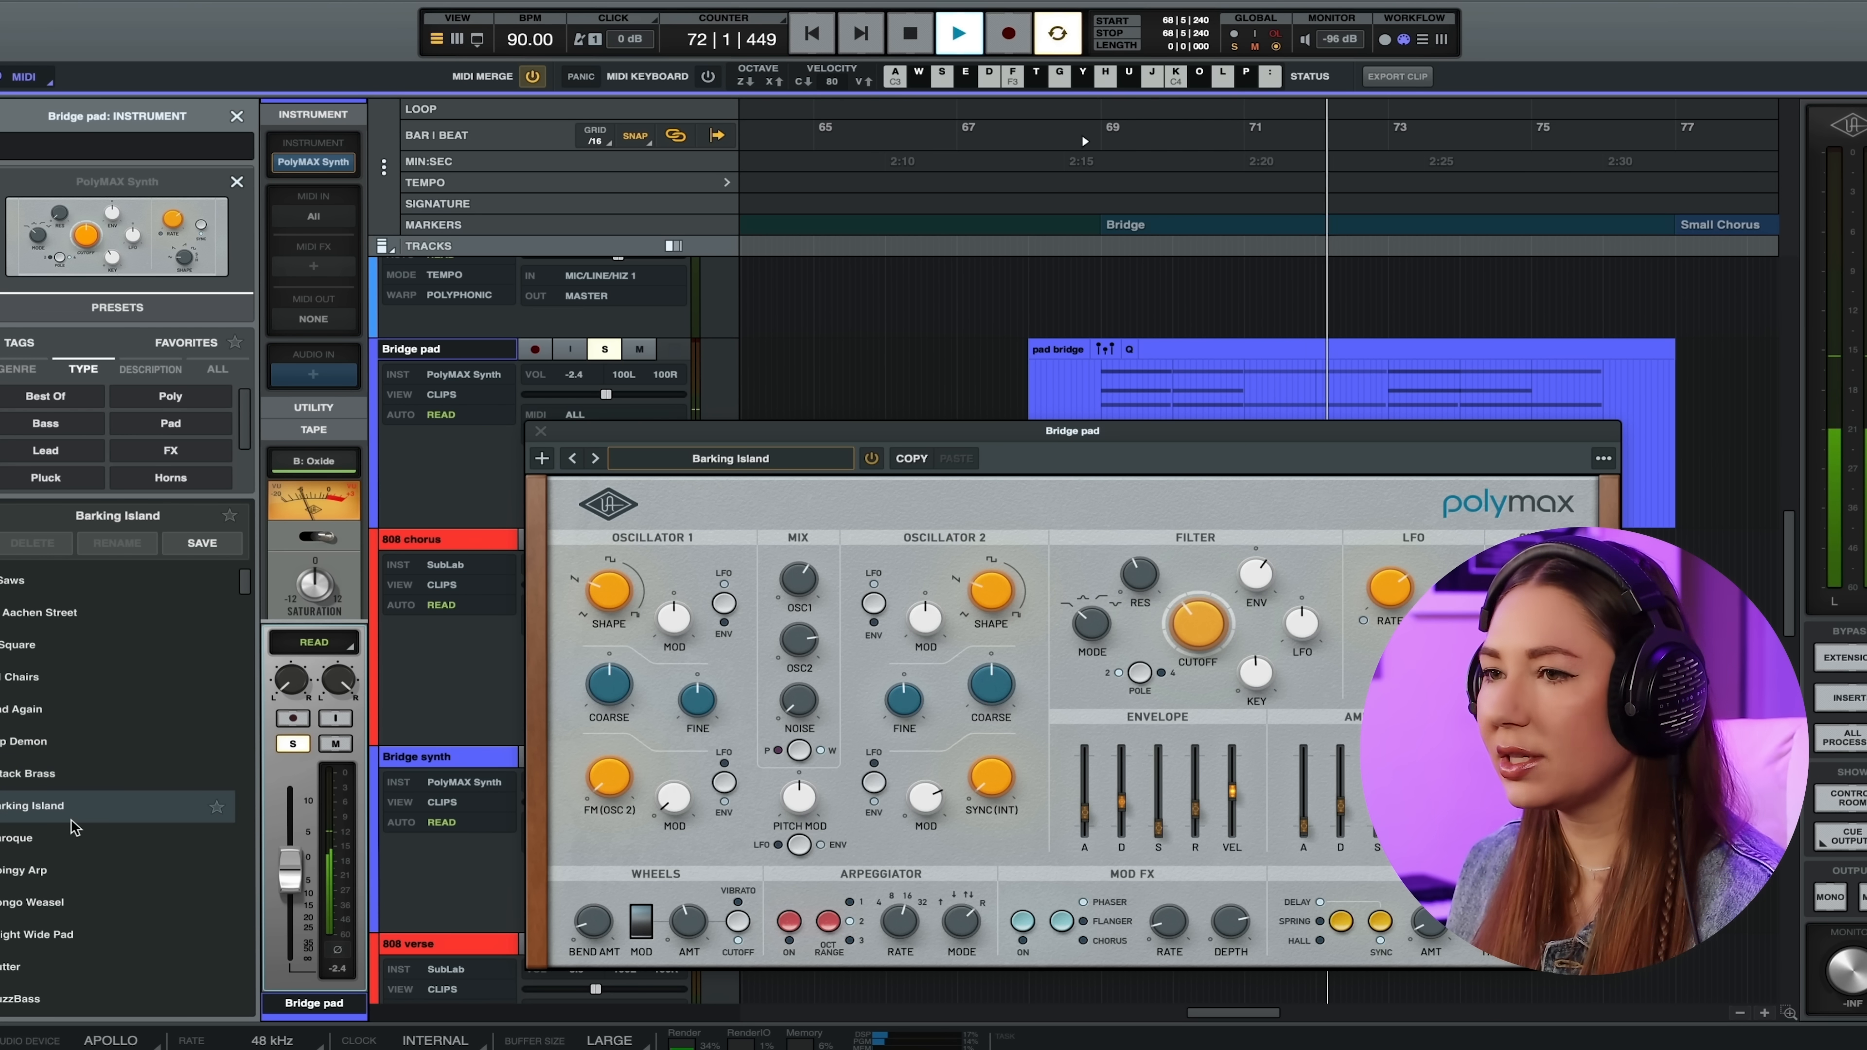
{"action": "left_click", "coordinate": [48, 836]}
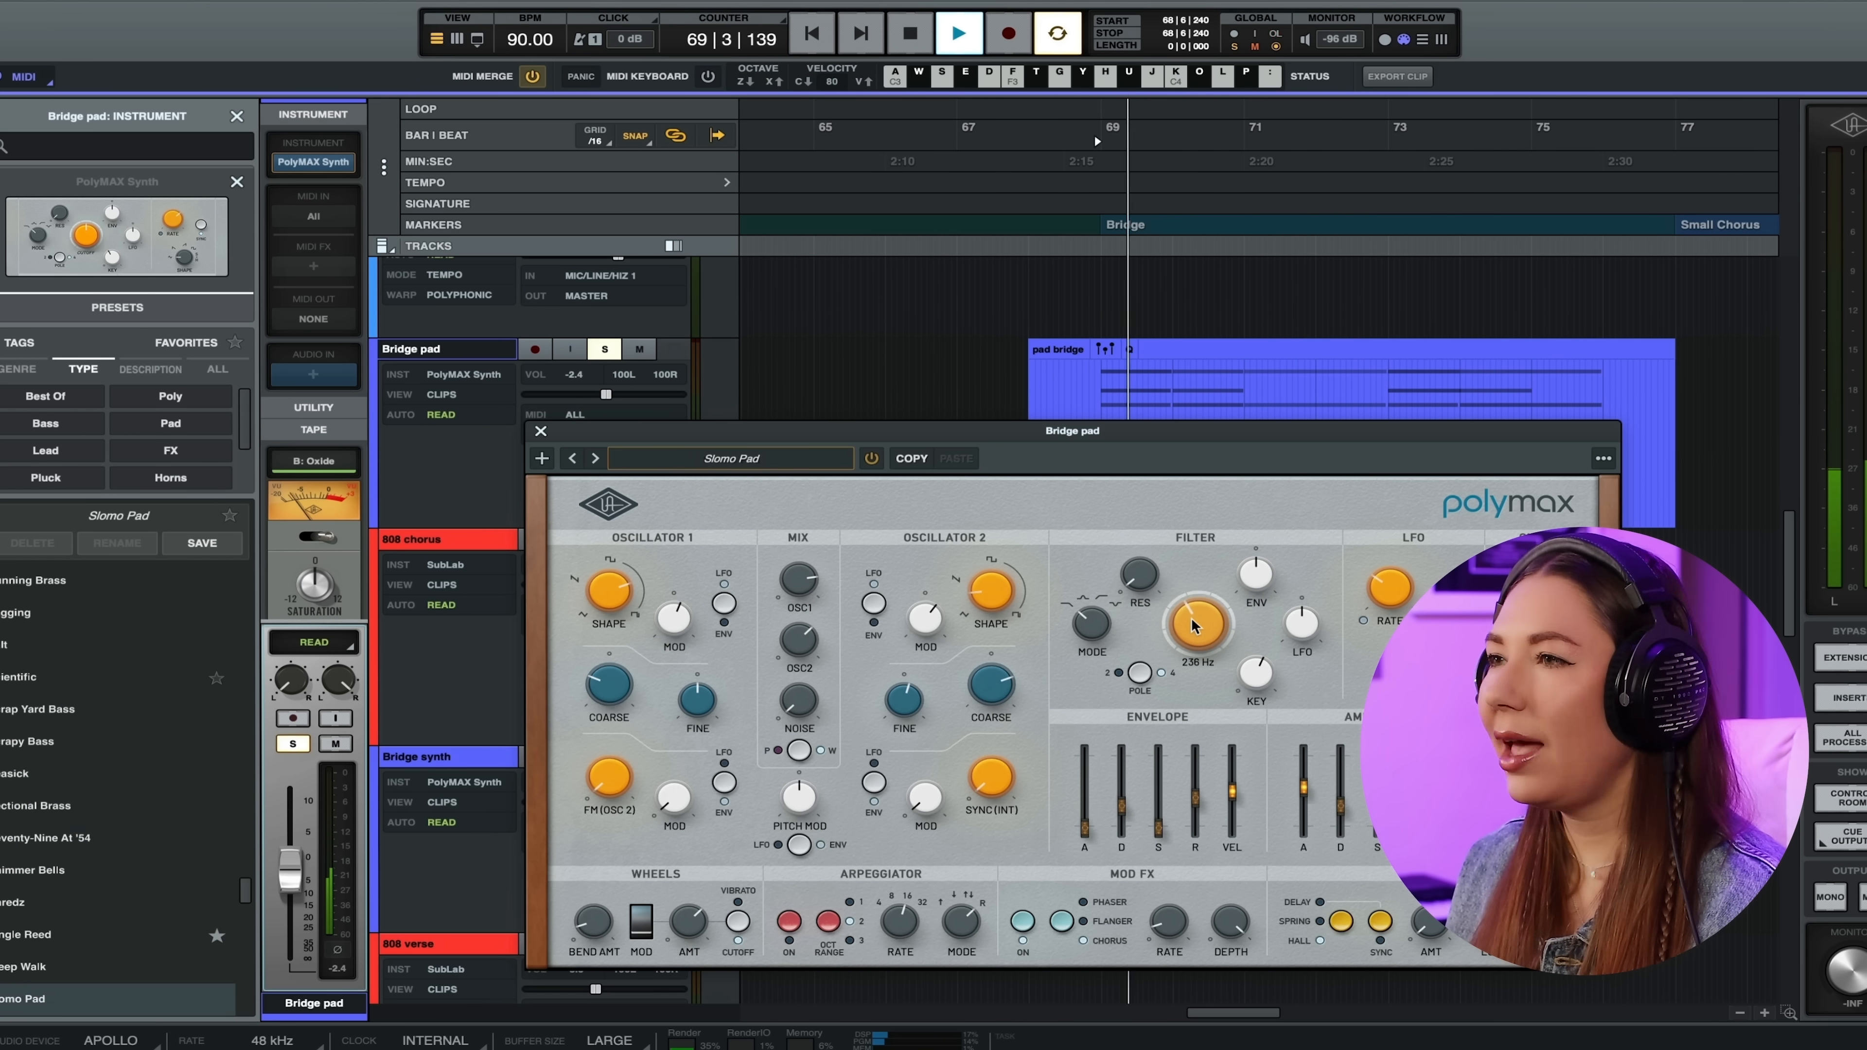
- Set the Bridge pad's PolyMAX filter cutoff to about 256 Hz during playback of the Slomo Pad preset, and stop playback
{"action": "mouse_move", "coordinate": [1194, 626]}
{"action": "left_mouse_down"}
{"action": "mouse_move", "coordinate": [1194, 583]}
{"action": "mouse_move", "coordinate": [1183, 618]}
{"action": "left_mouse_up"}
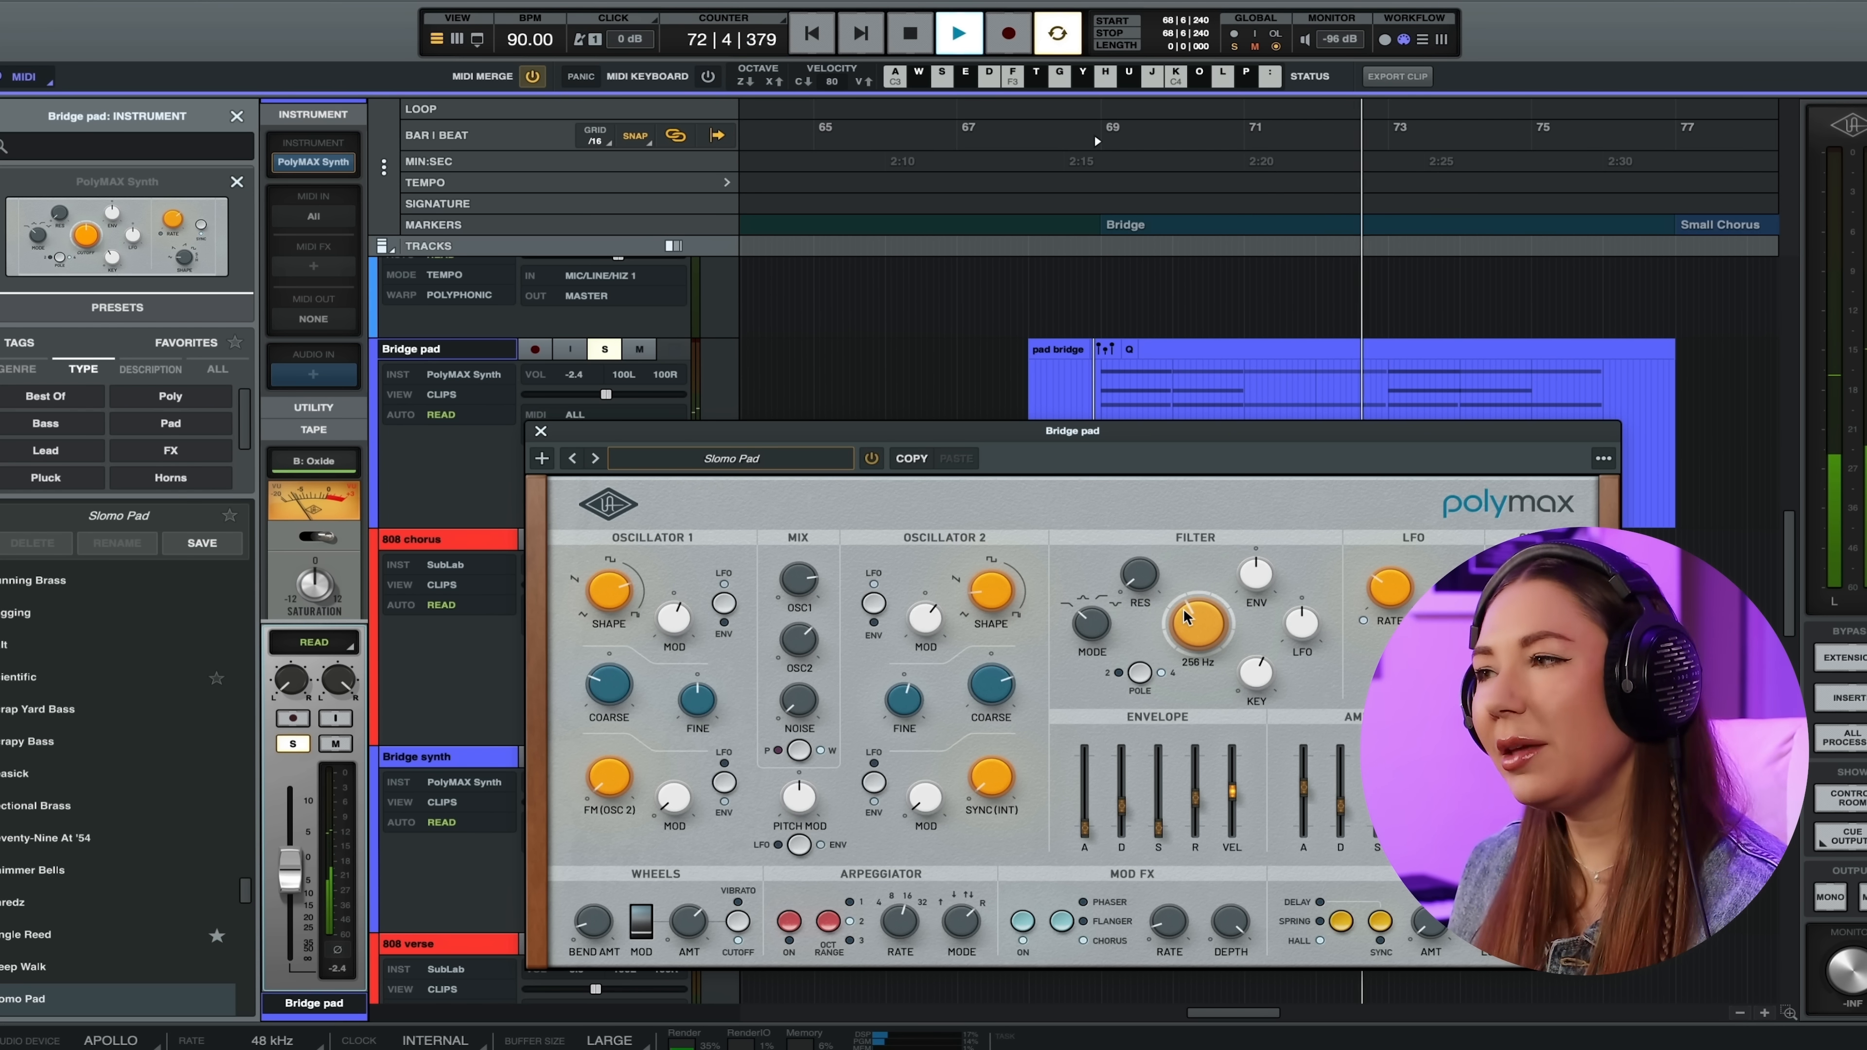
{"action": "key", "text": "space"}
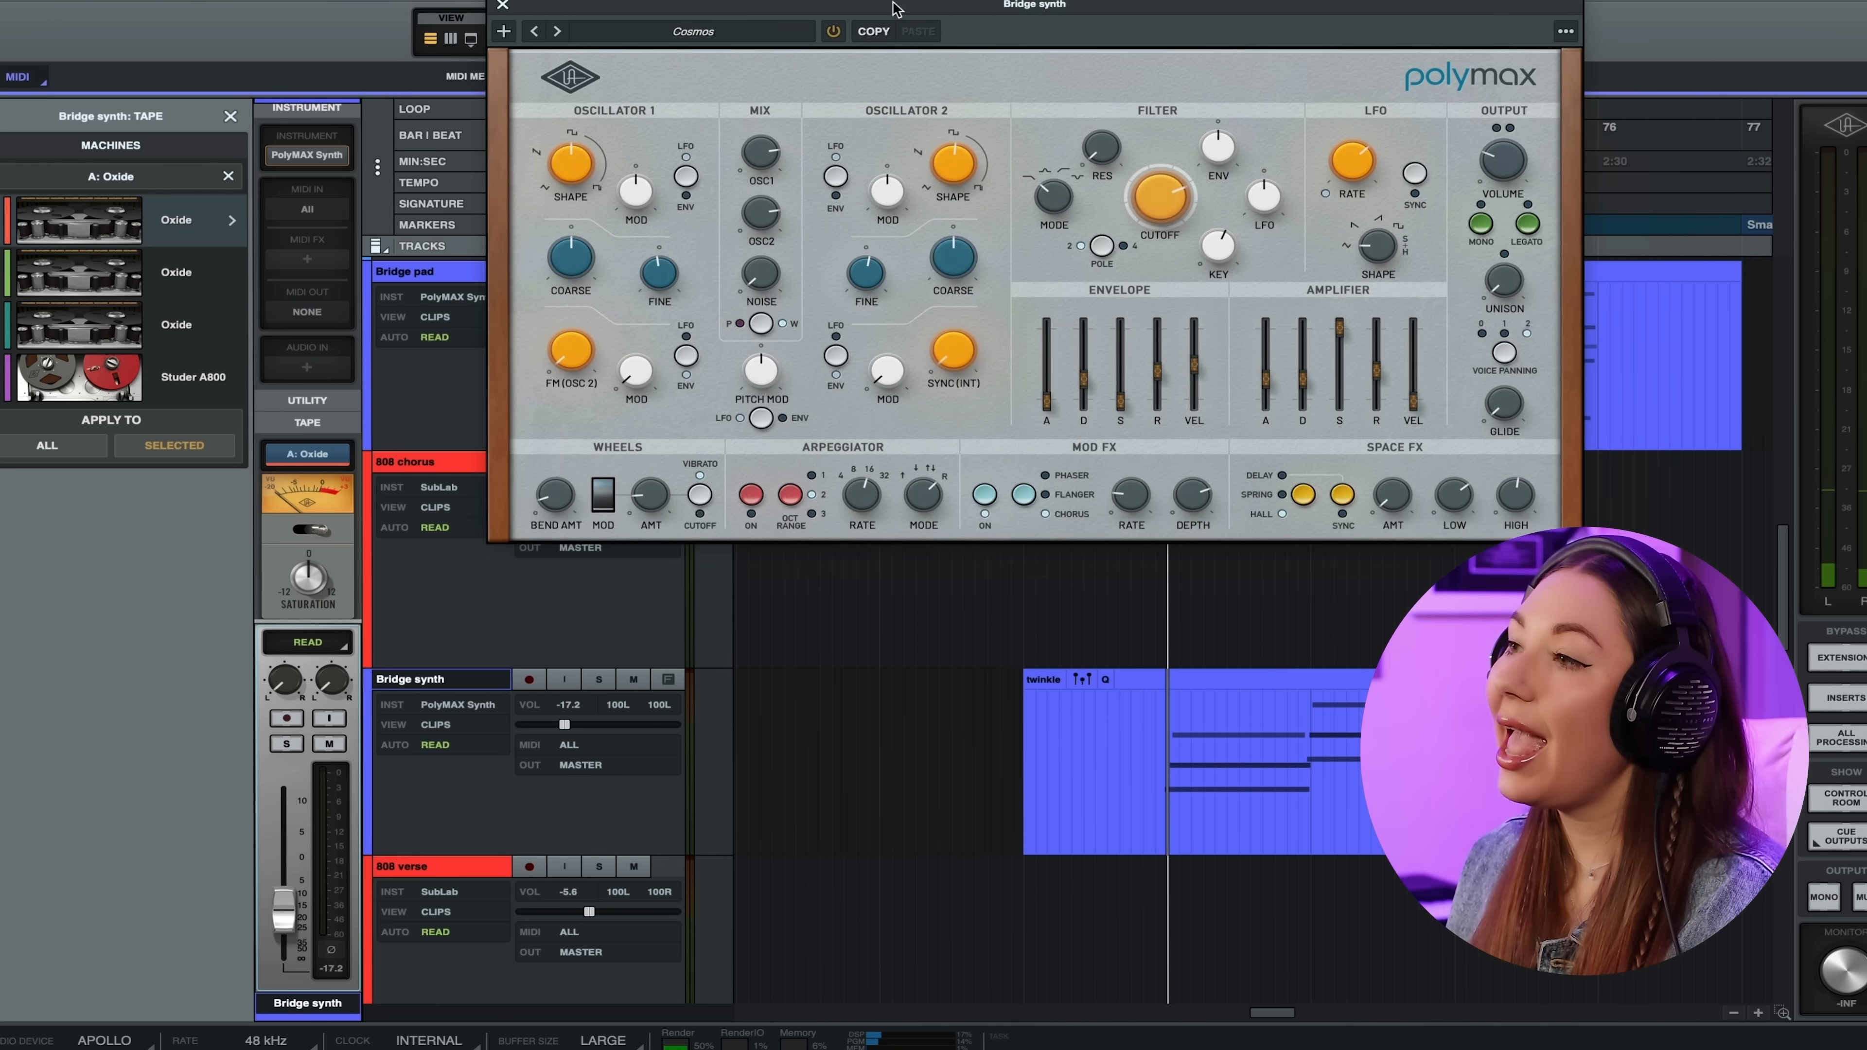
- Move the Bridge synth's PolyMAX window clear of the tracks and audition the synth from just before bar 73, toggling its solo
{"action": "left_click_drag", "start_coordinate": [874, 5], "coordinate": [983, 757]}
{"action": "scroll", "coordinate": [1100, 603], "scroll_direction": "down", "scroll_amount": 1}
{"action": "scroll", "coordinate": [1100, 603], "scroll_direction": "down", "scroll_amount": 1}
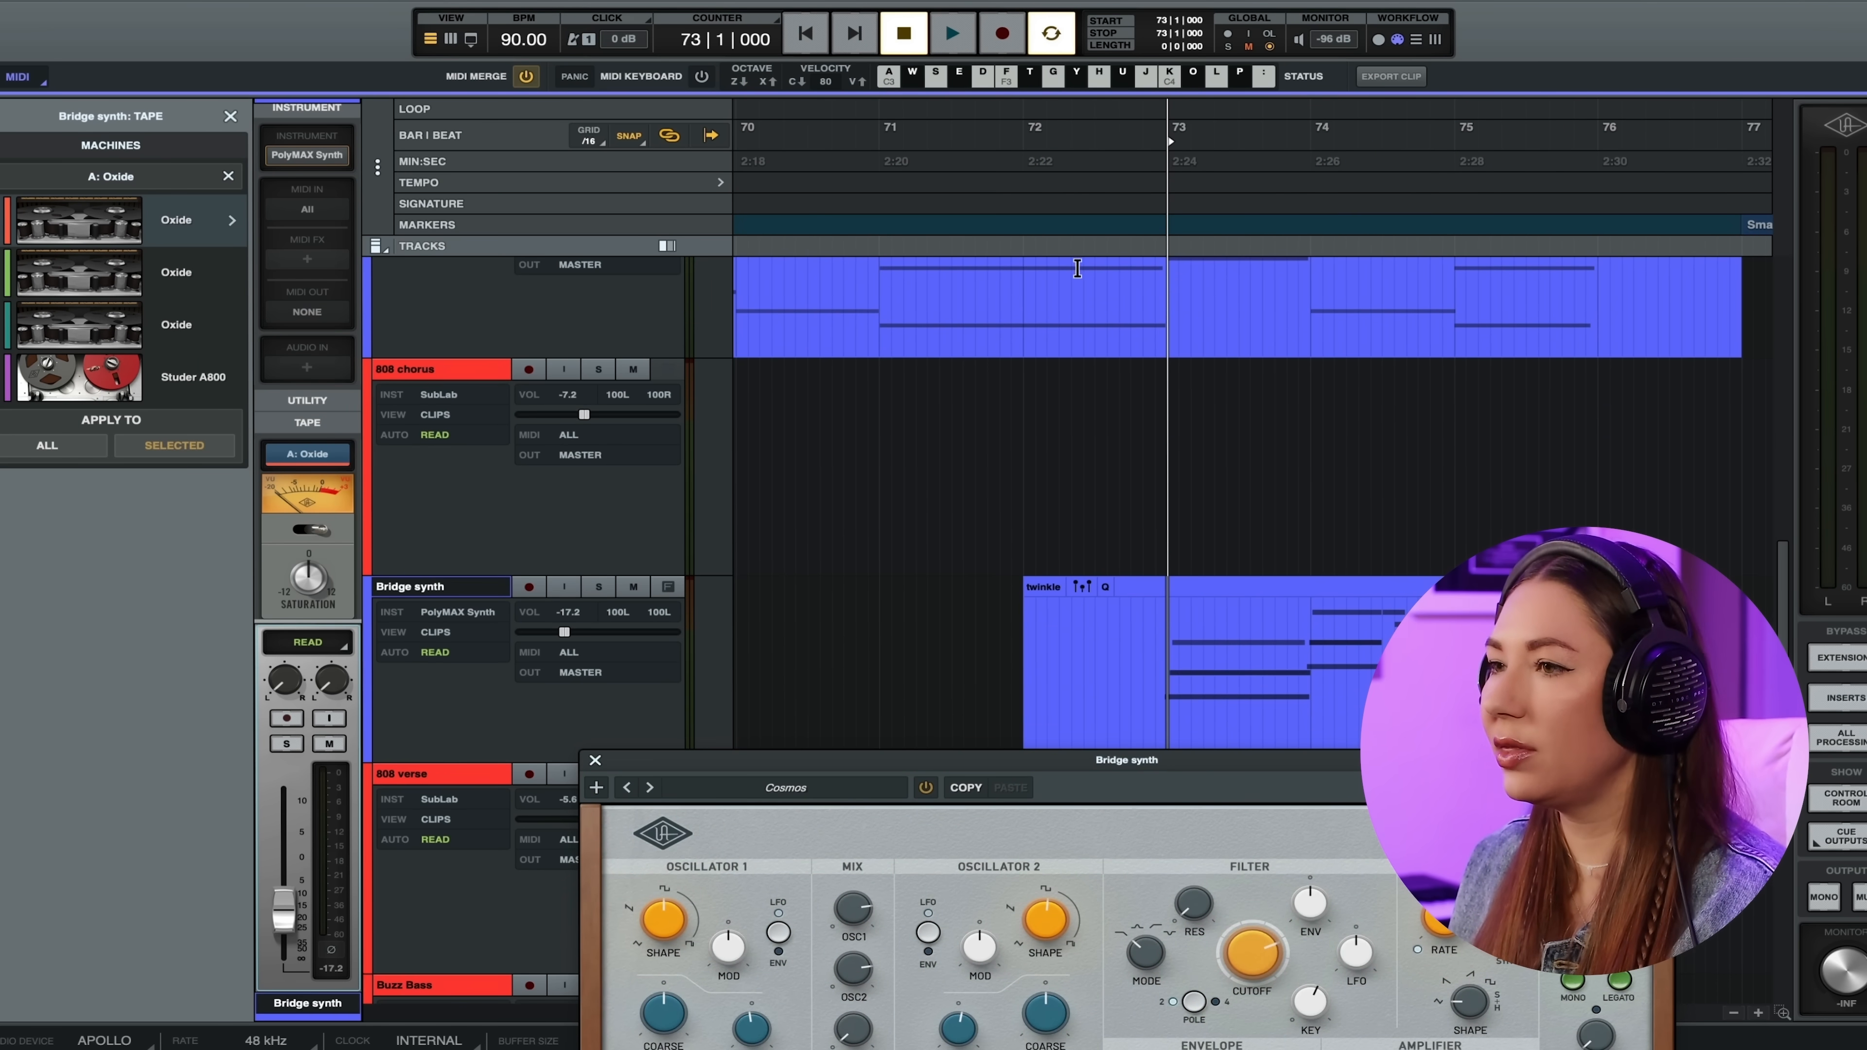
{"action": "double_click", "coordinate": [1079, 267]}
{"action": "left_click", "coordinate": [1161, 714]}
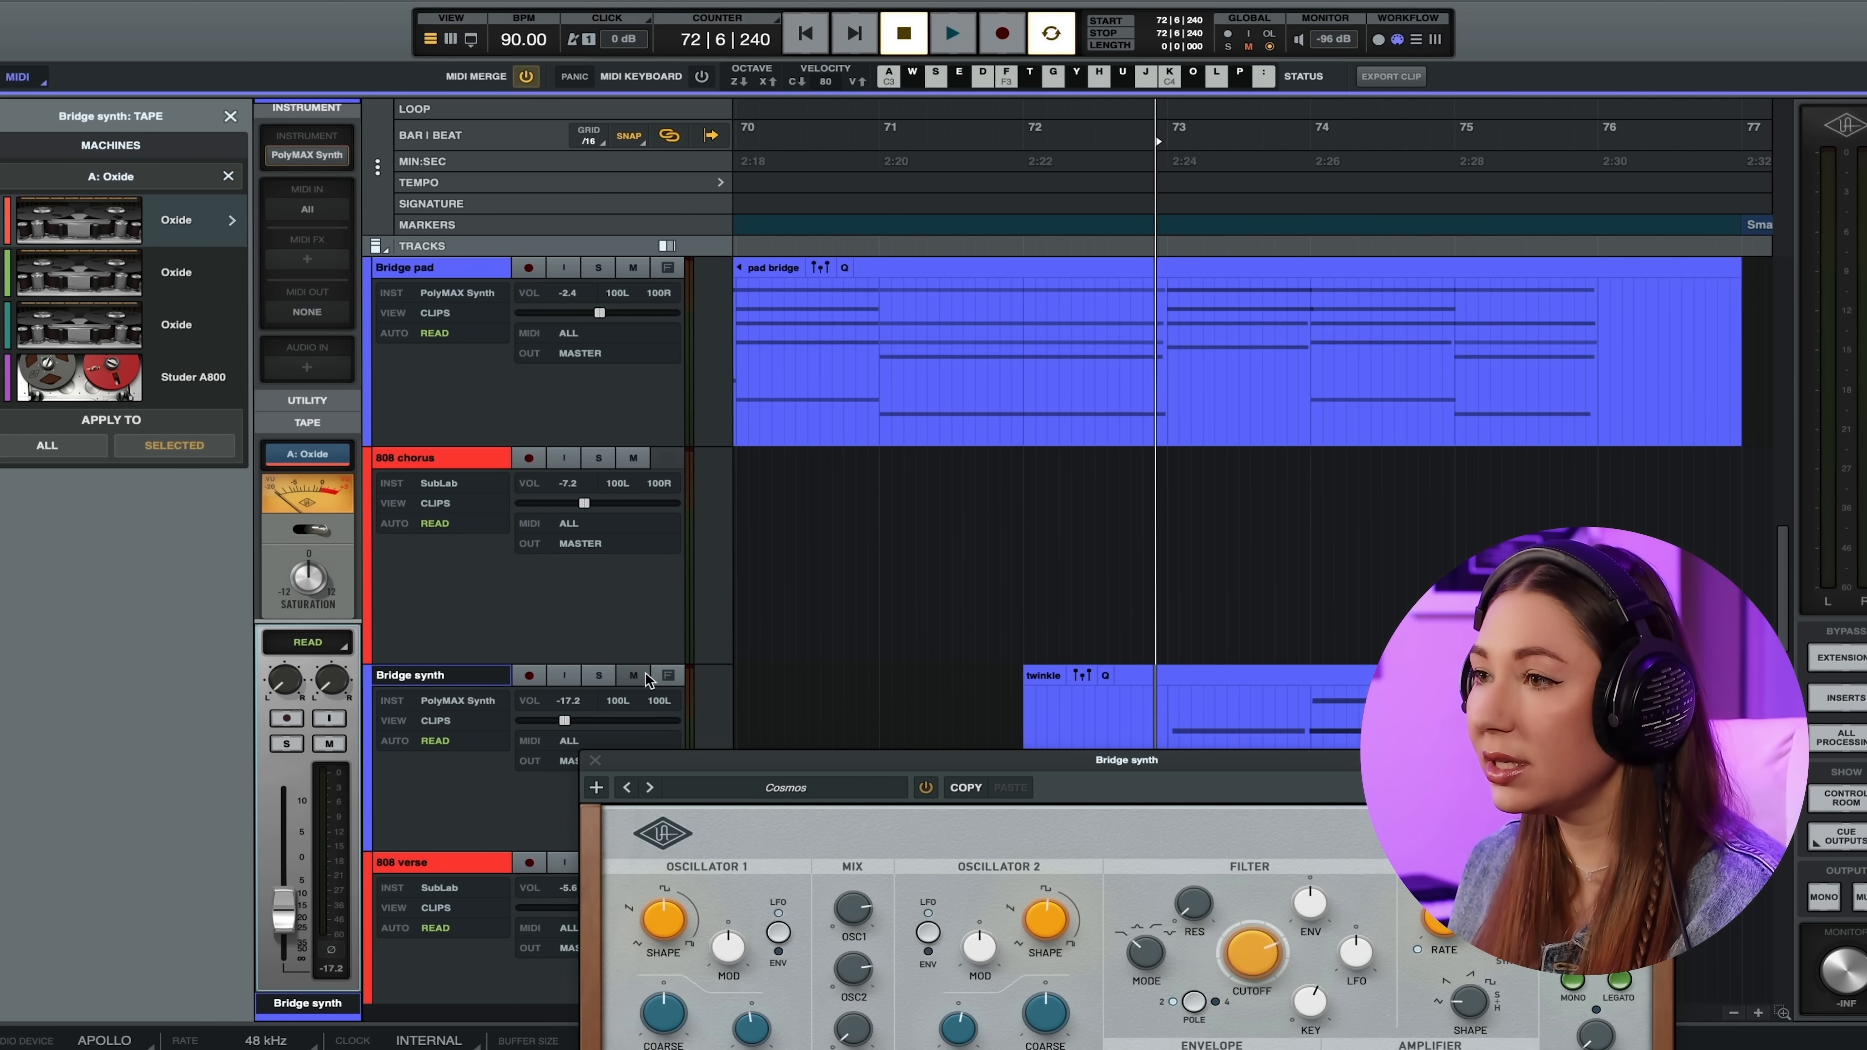
{"action": "left_click", "coordinate": [599, 675]}
{"action": "key", "text": "space"}
{"action": "left_click", "coordinate": [615, 676]}
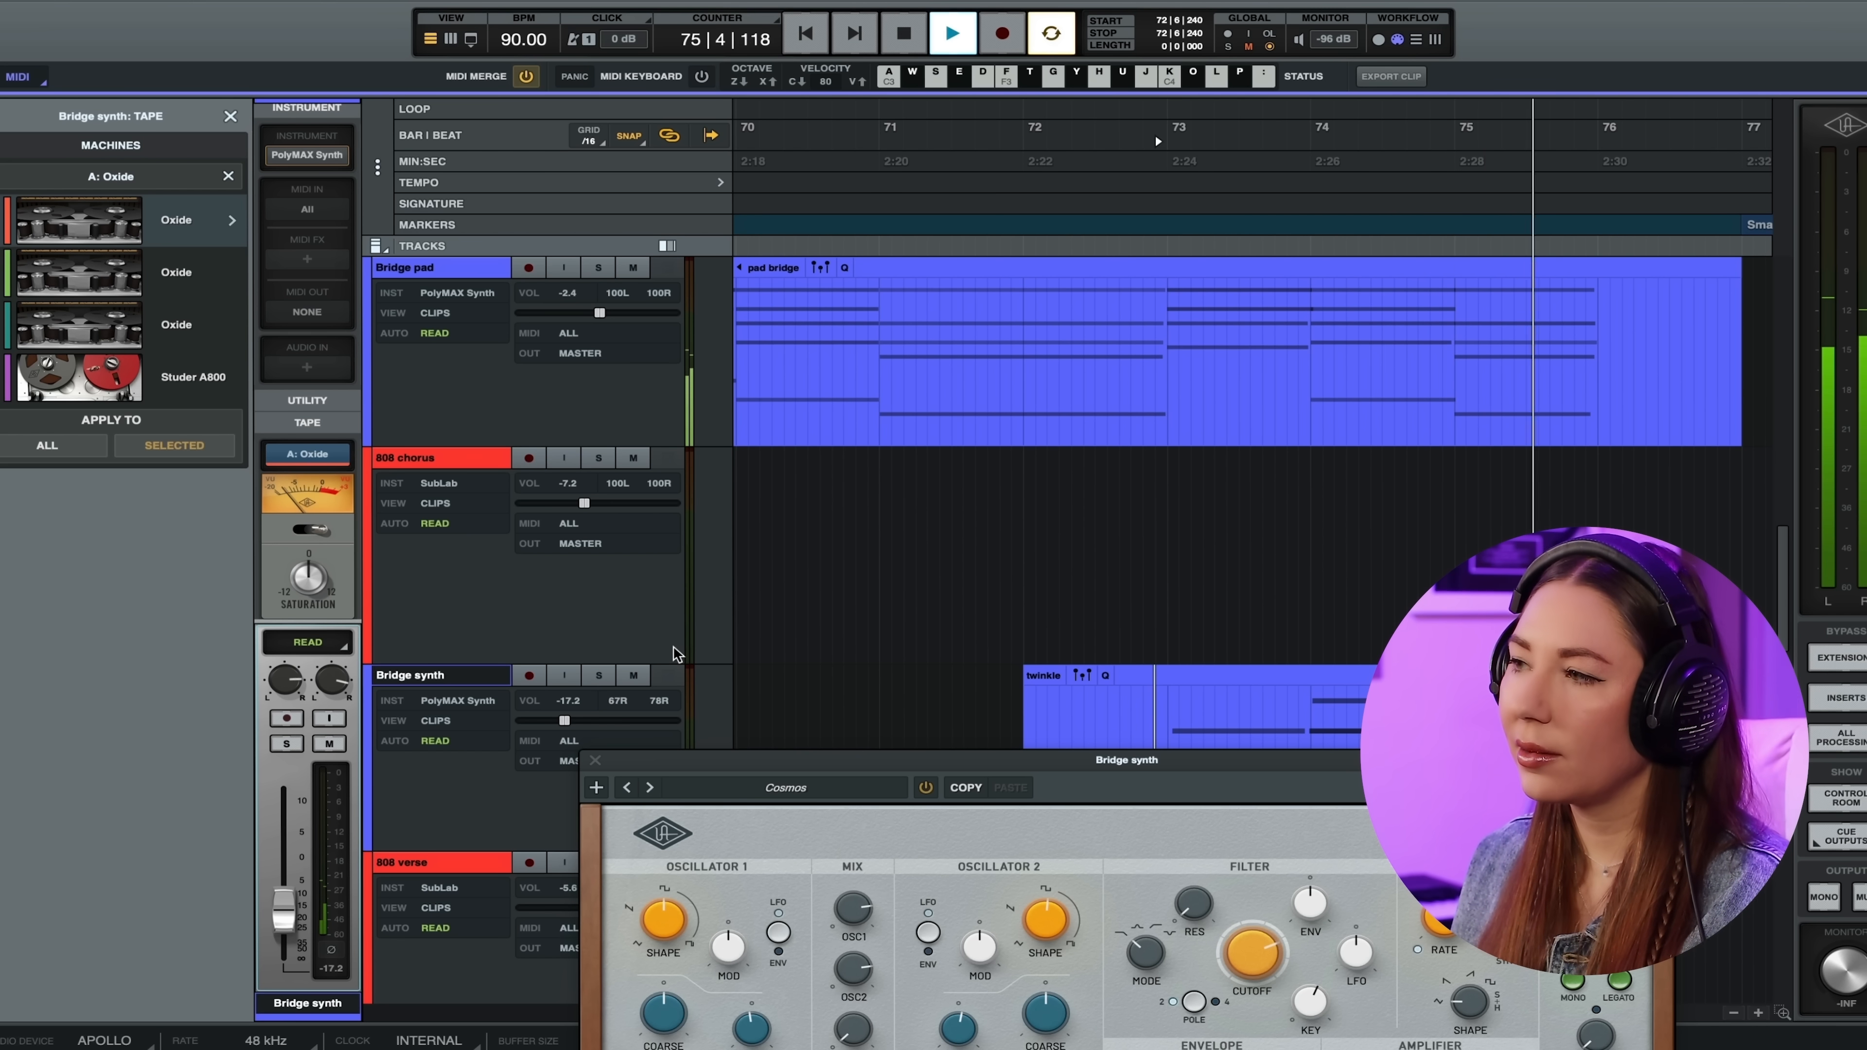
{"action": "key", "text": "space"}
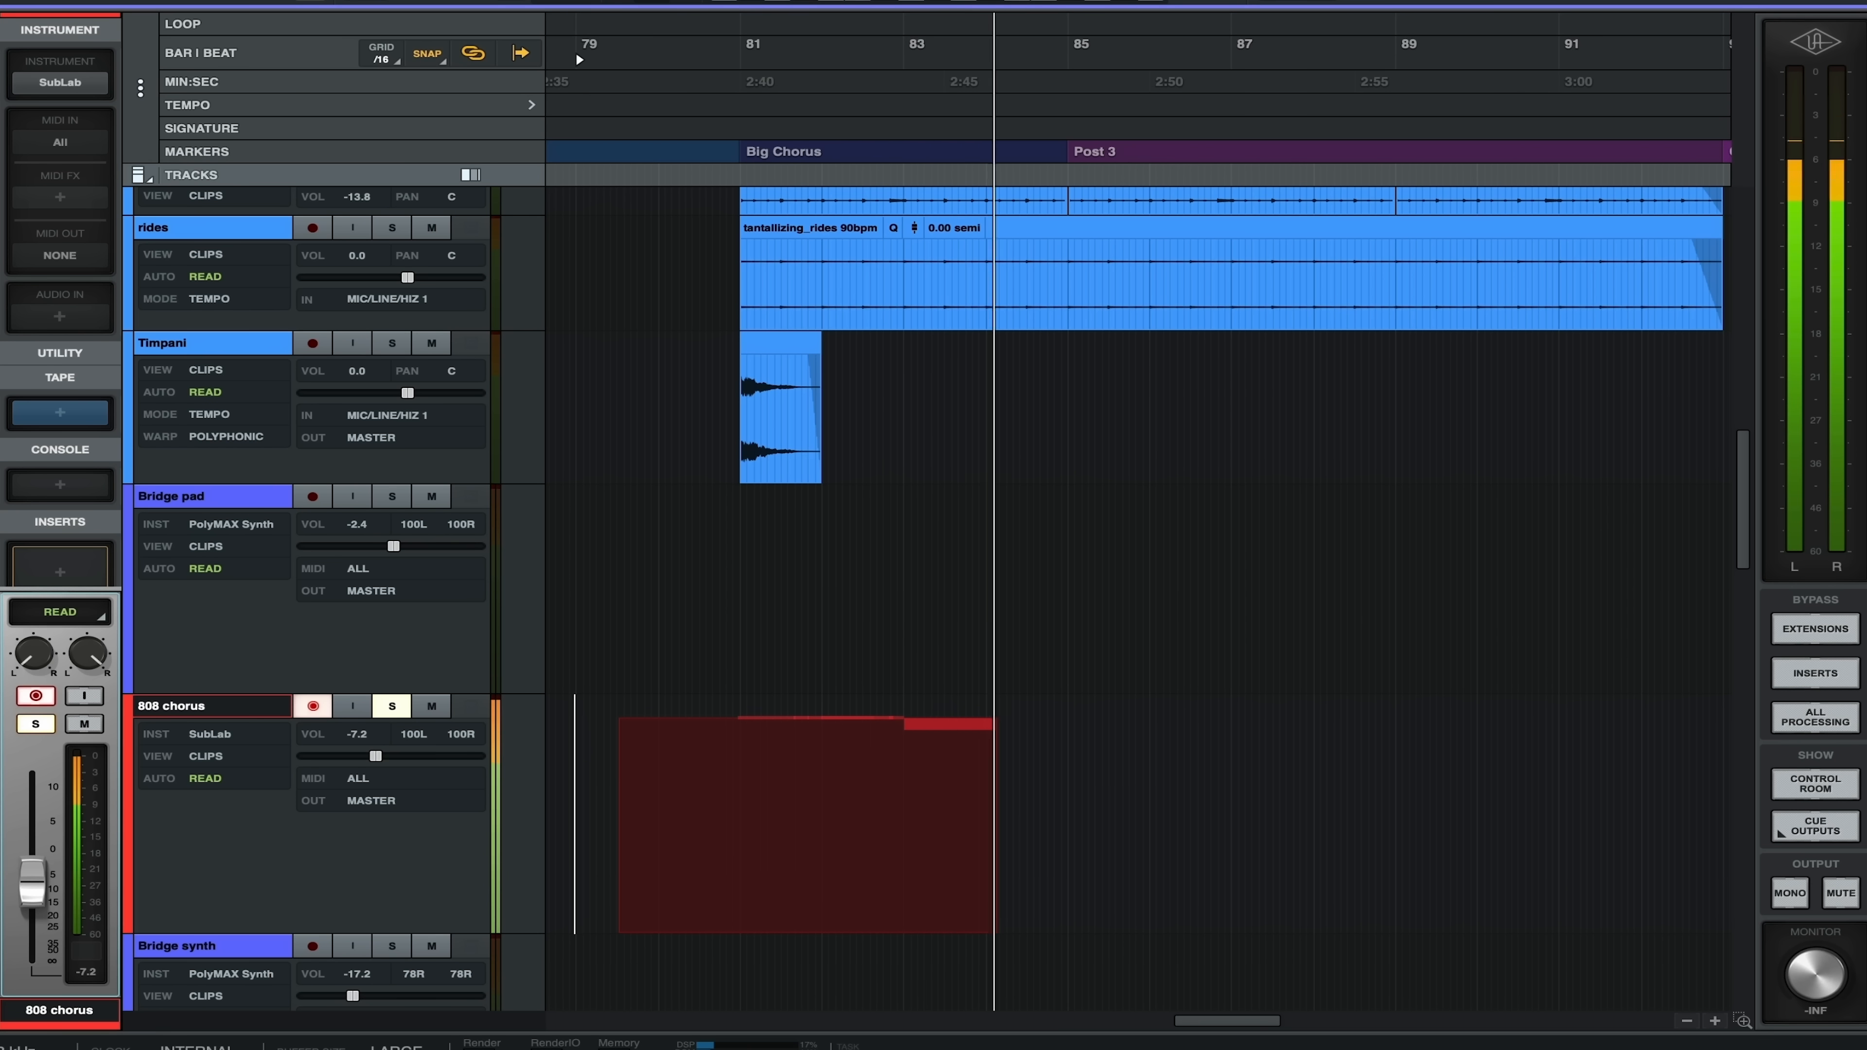
- Stop recording the 808 chorus part and reposition its SubLab window
{"action": "key", "text": "space"}
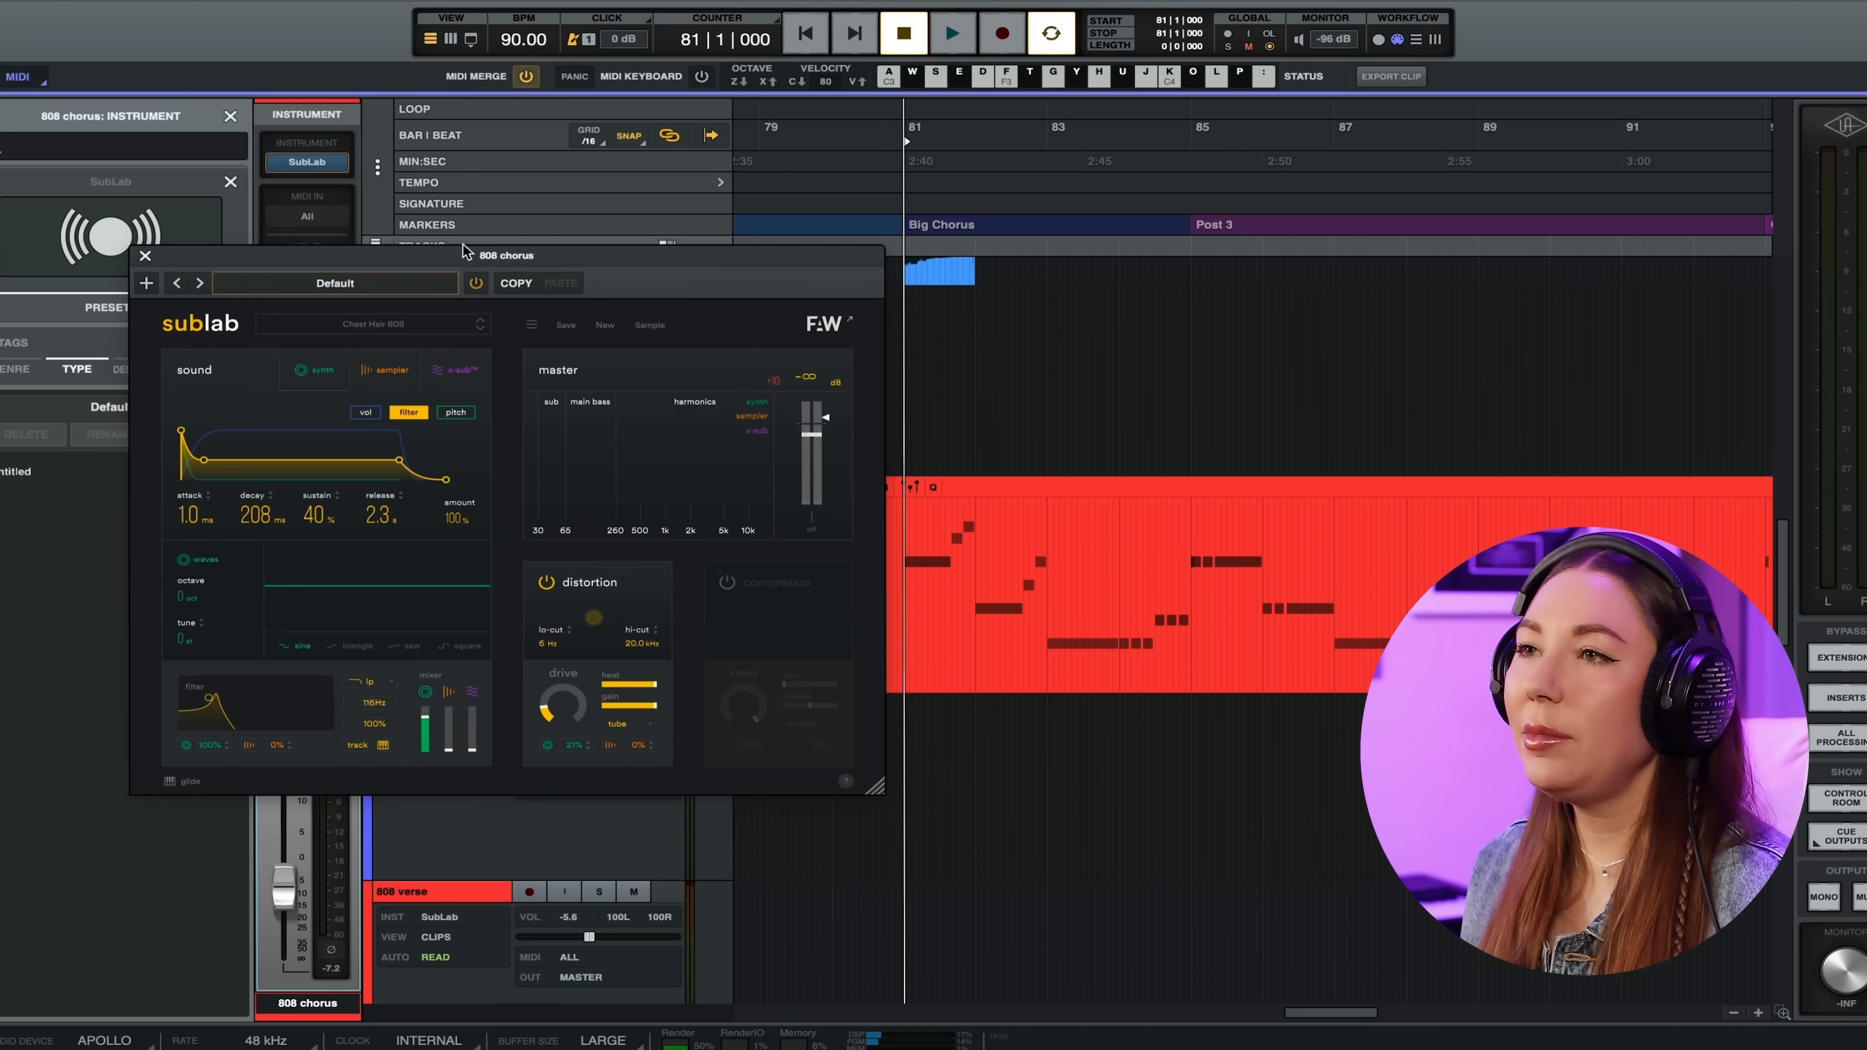
{"action": "left_click_drag", "start_coordinate": [466, 250], "coordinate": [478, 237]}
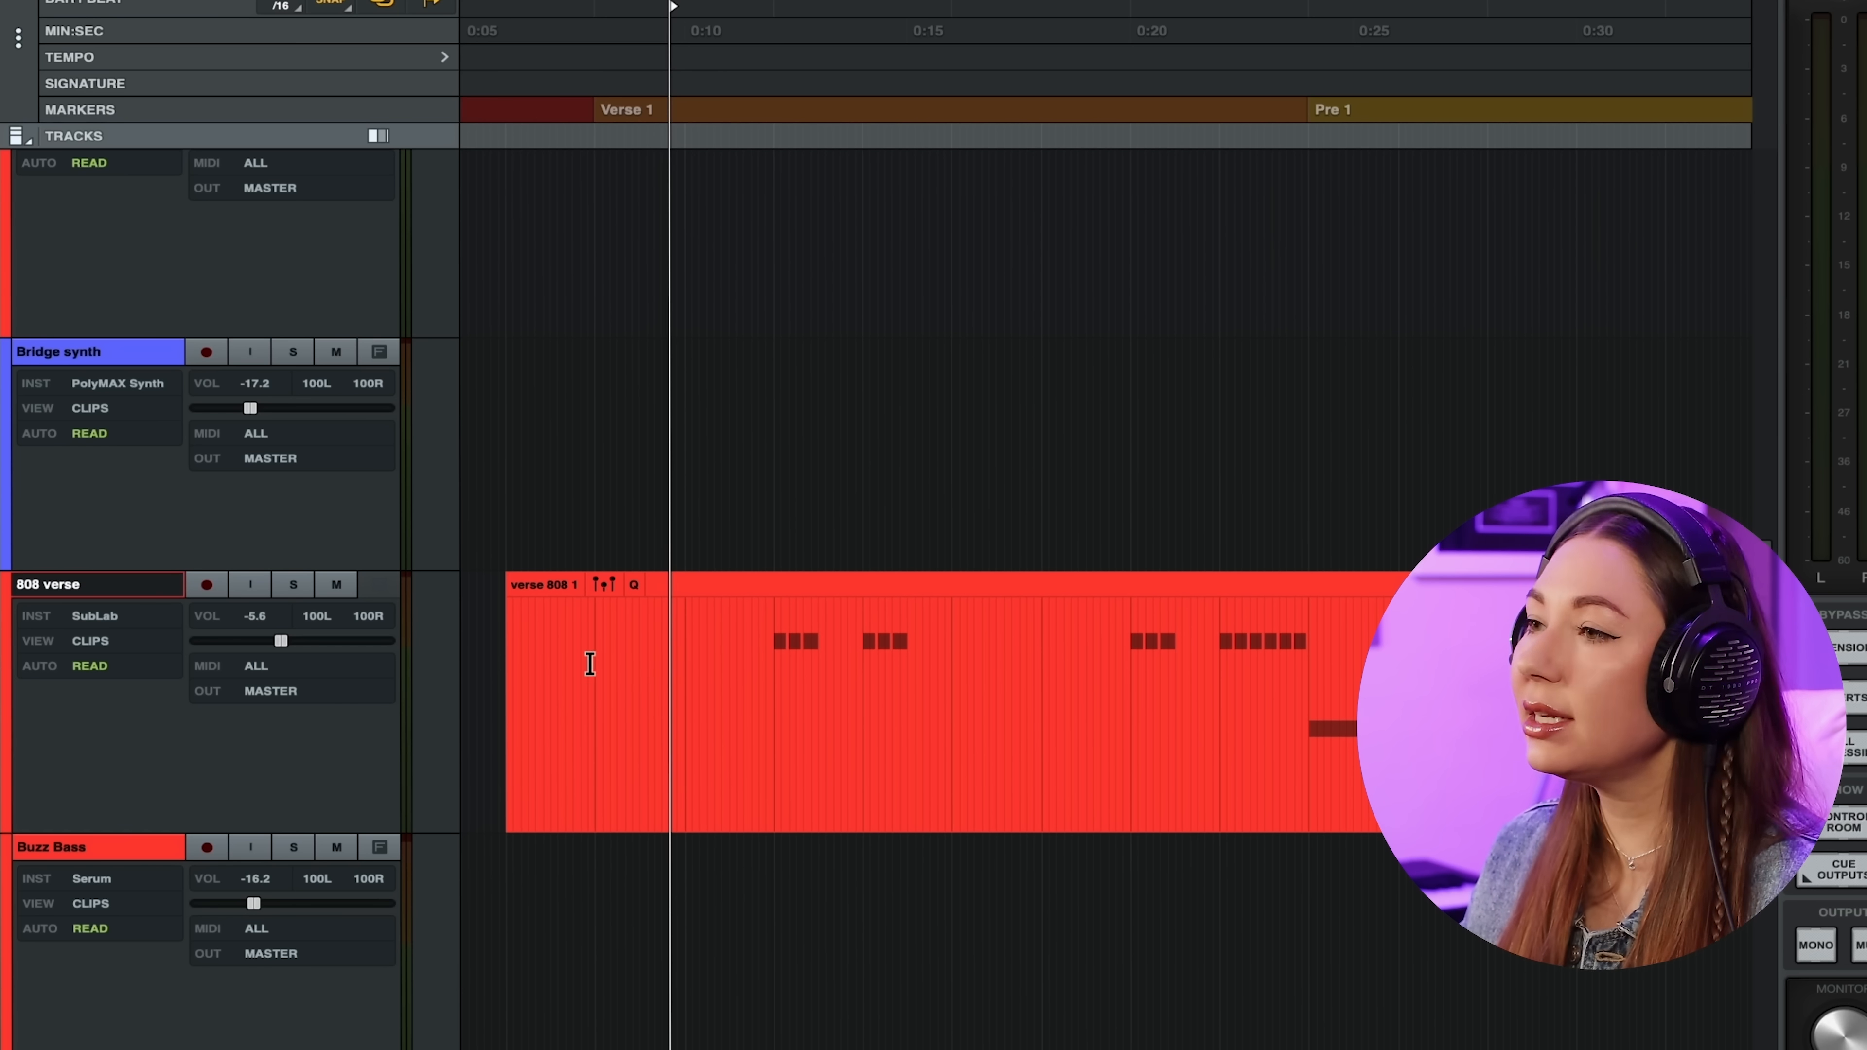
- Point out the first two note groups in the 808 verse clip and play the song from the start of Verse 1
{"action": "left_click_drag", "start_coordinate": [592, 663], "coordinate": [951, 682]}
{"action": "left_click", "coordinate": [773, 671]}
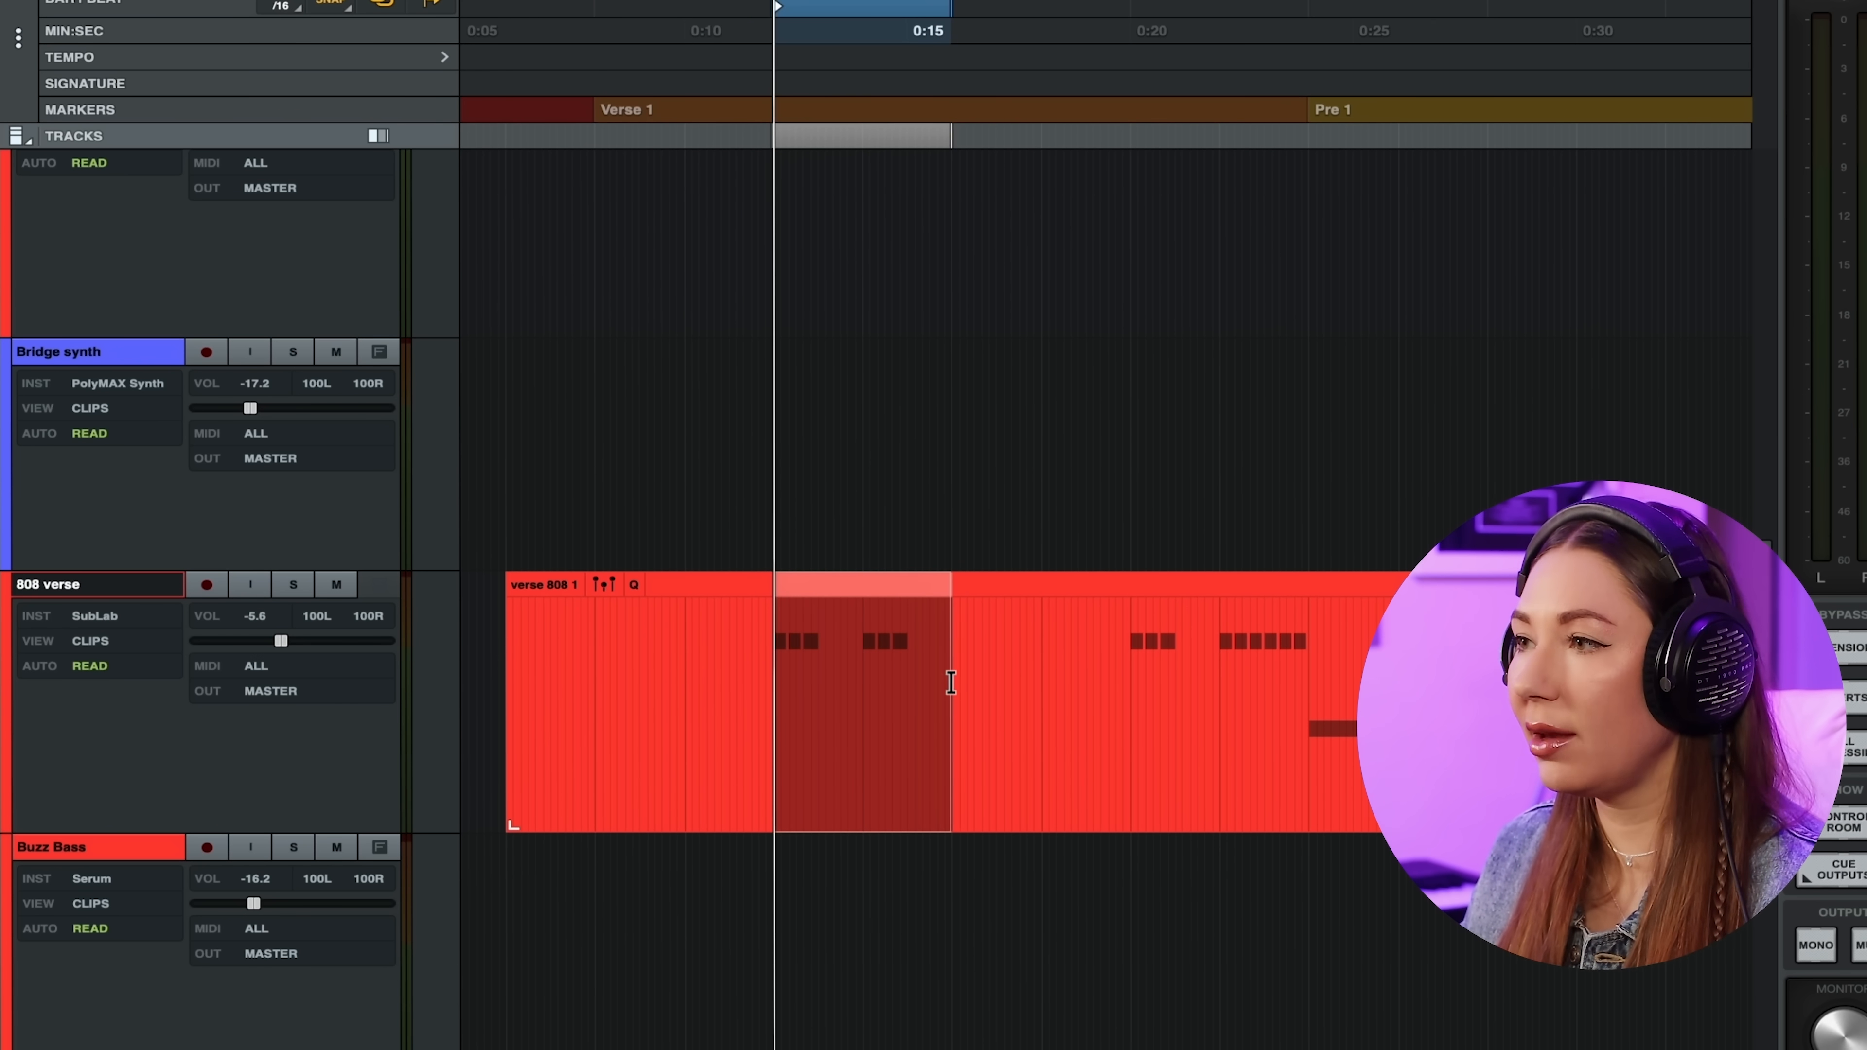
{"action": "left_click", "coordinate": [671, 656]}
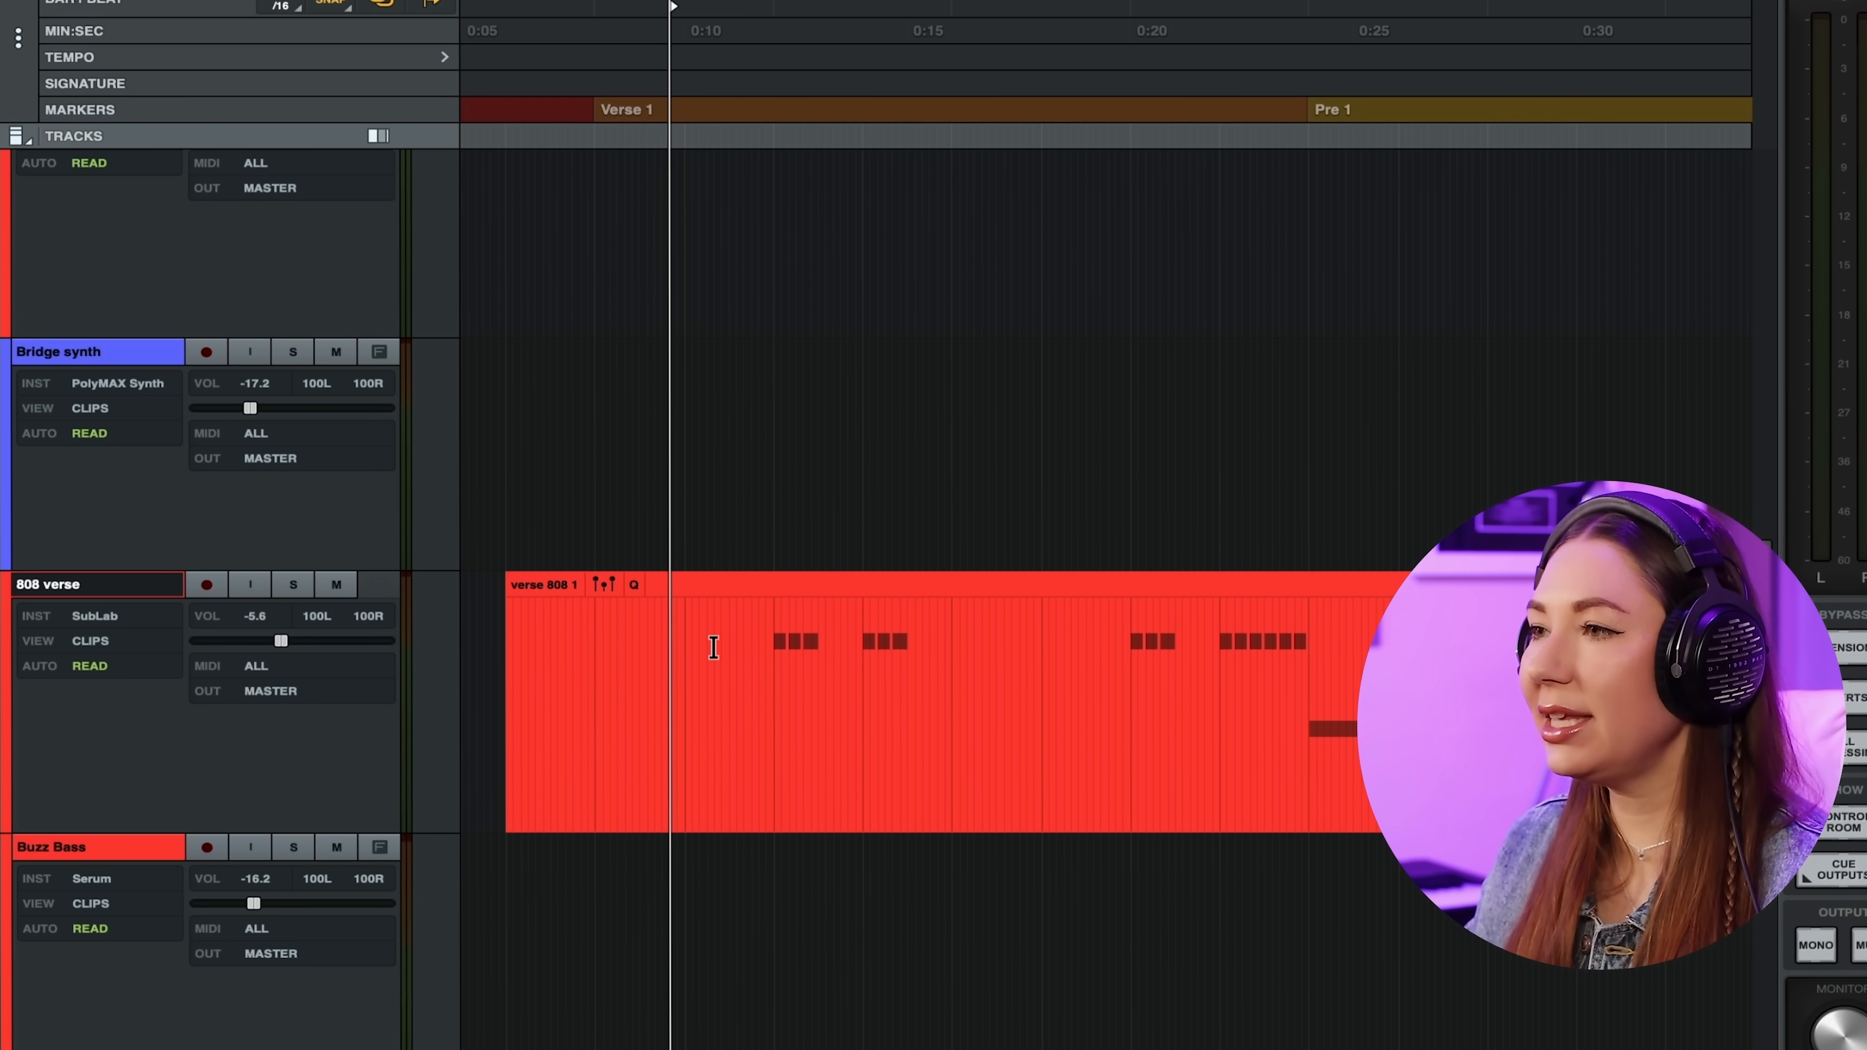
{"action": "left_click", "coordinate": [770, 641]}
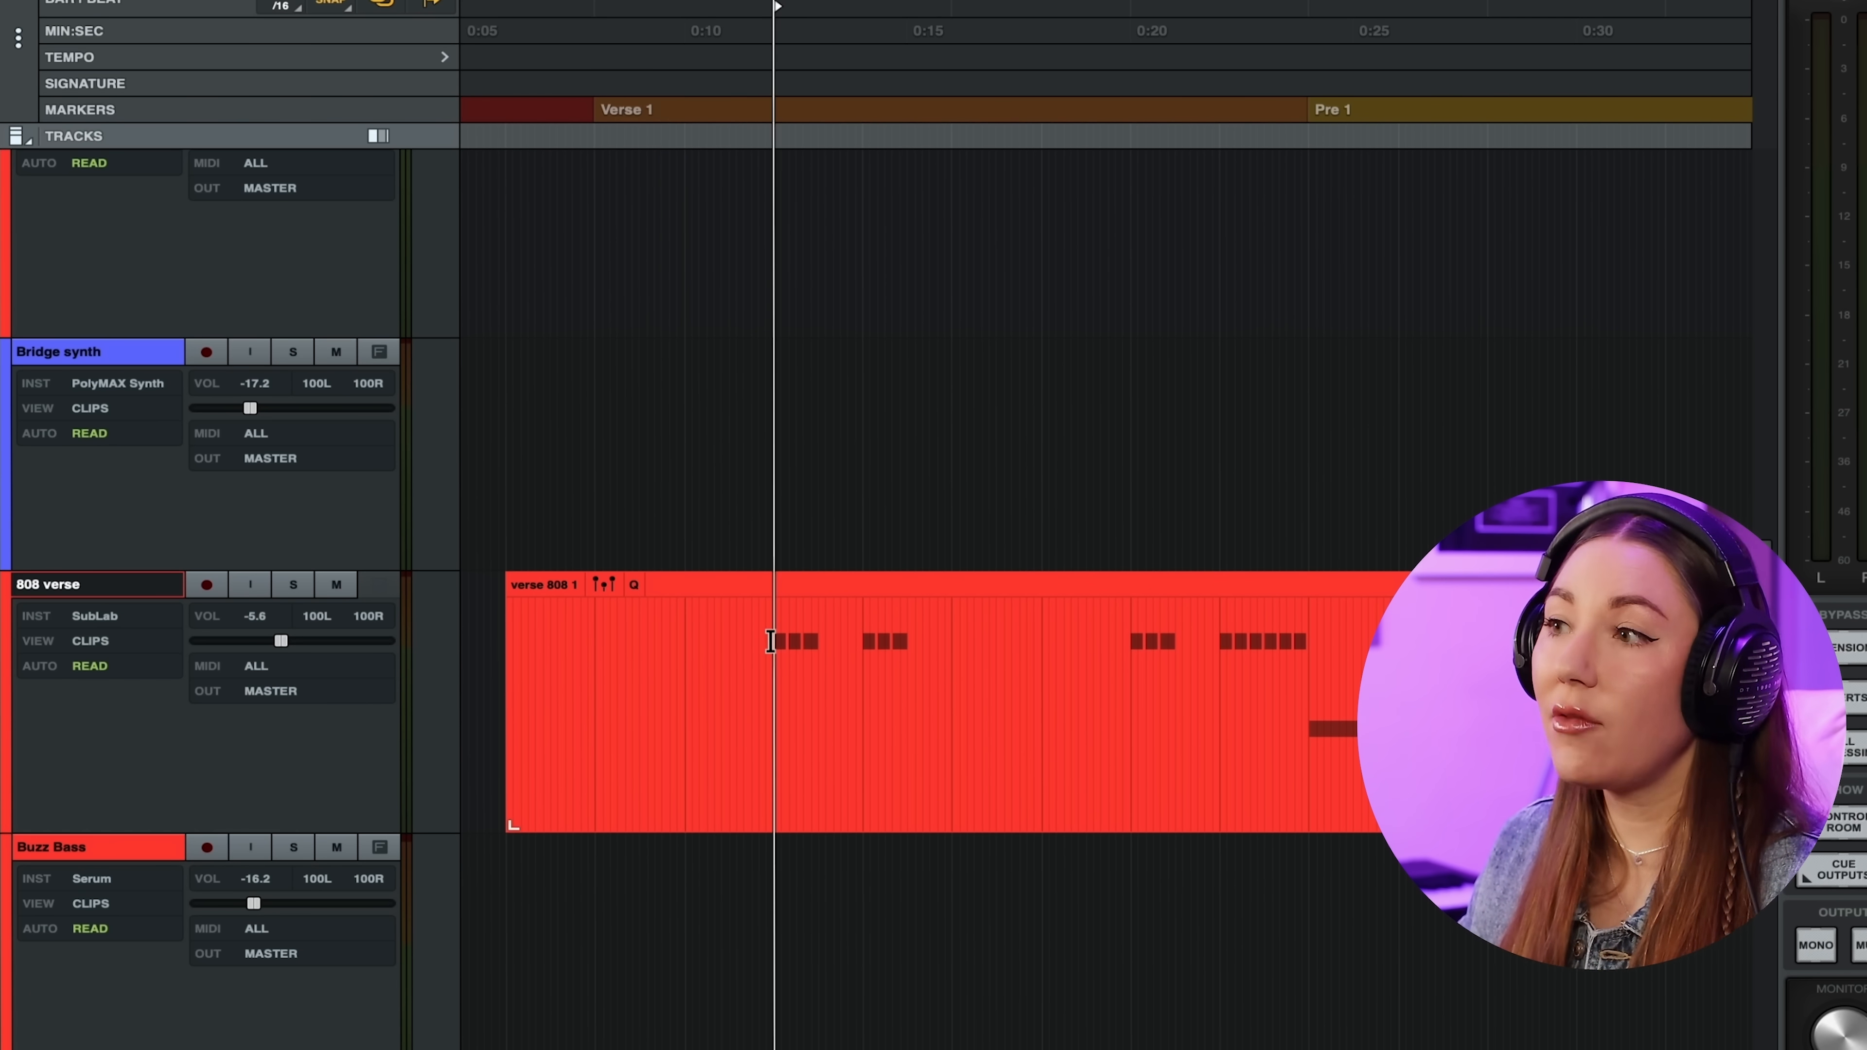
{"action": "left_click", "coordinate": [594, 662]}
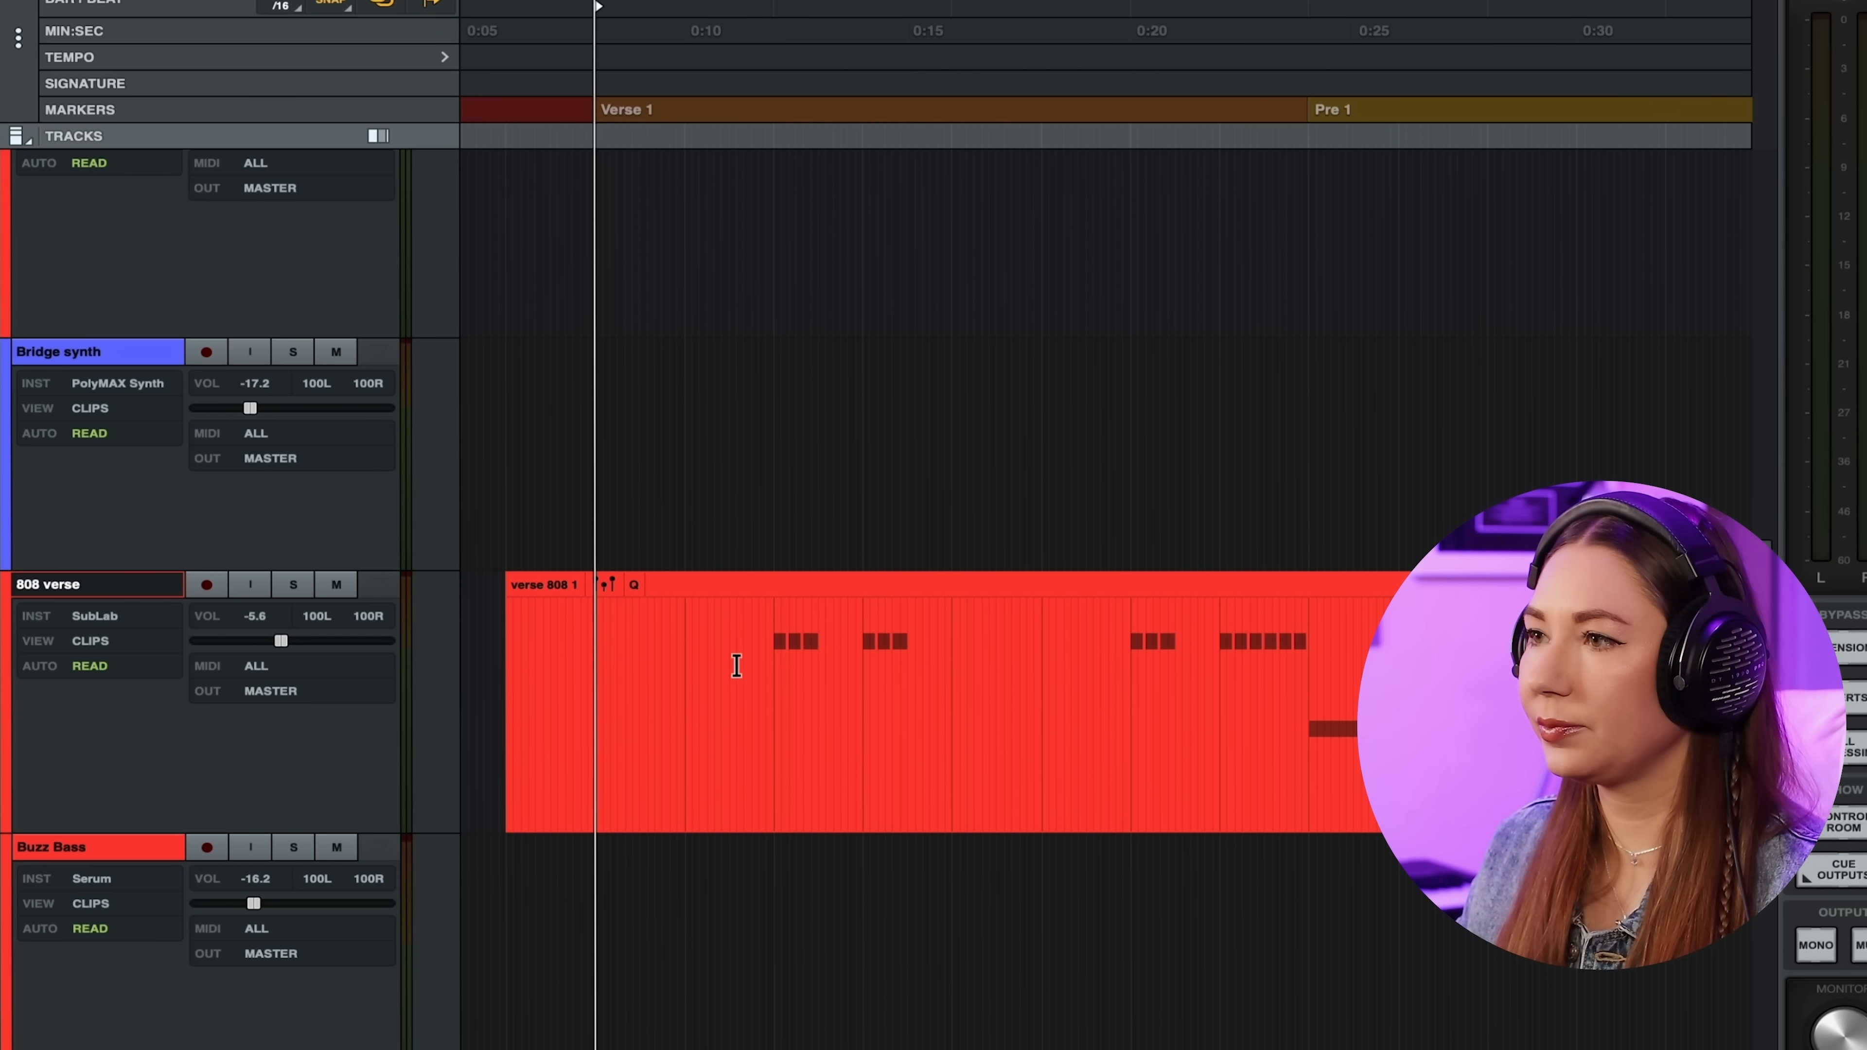
{"action": "key", "text": "space"}
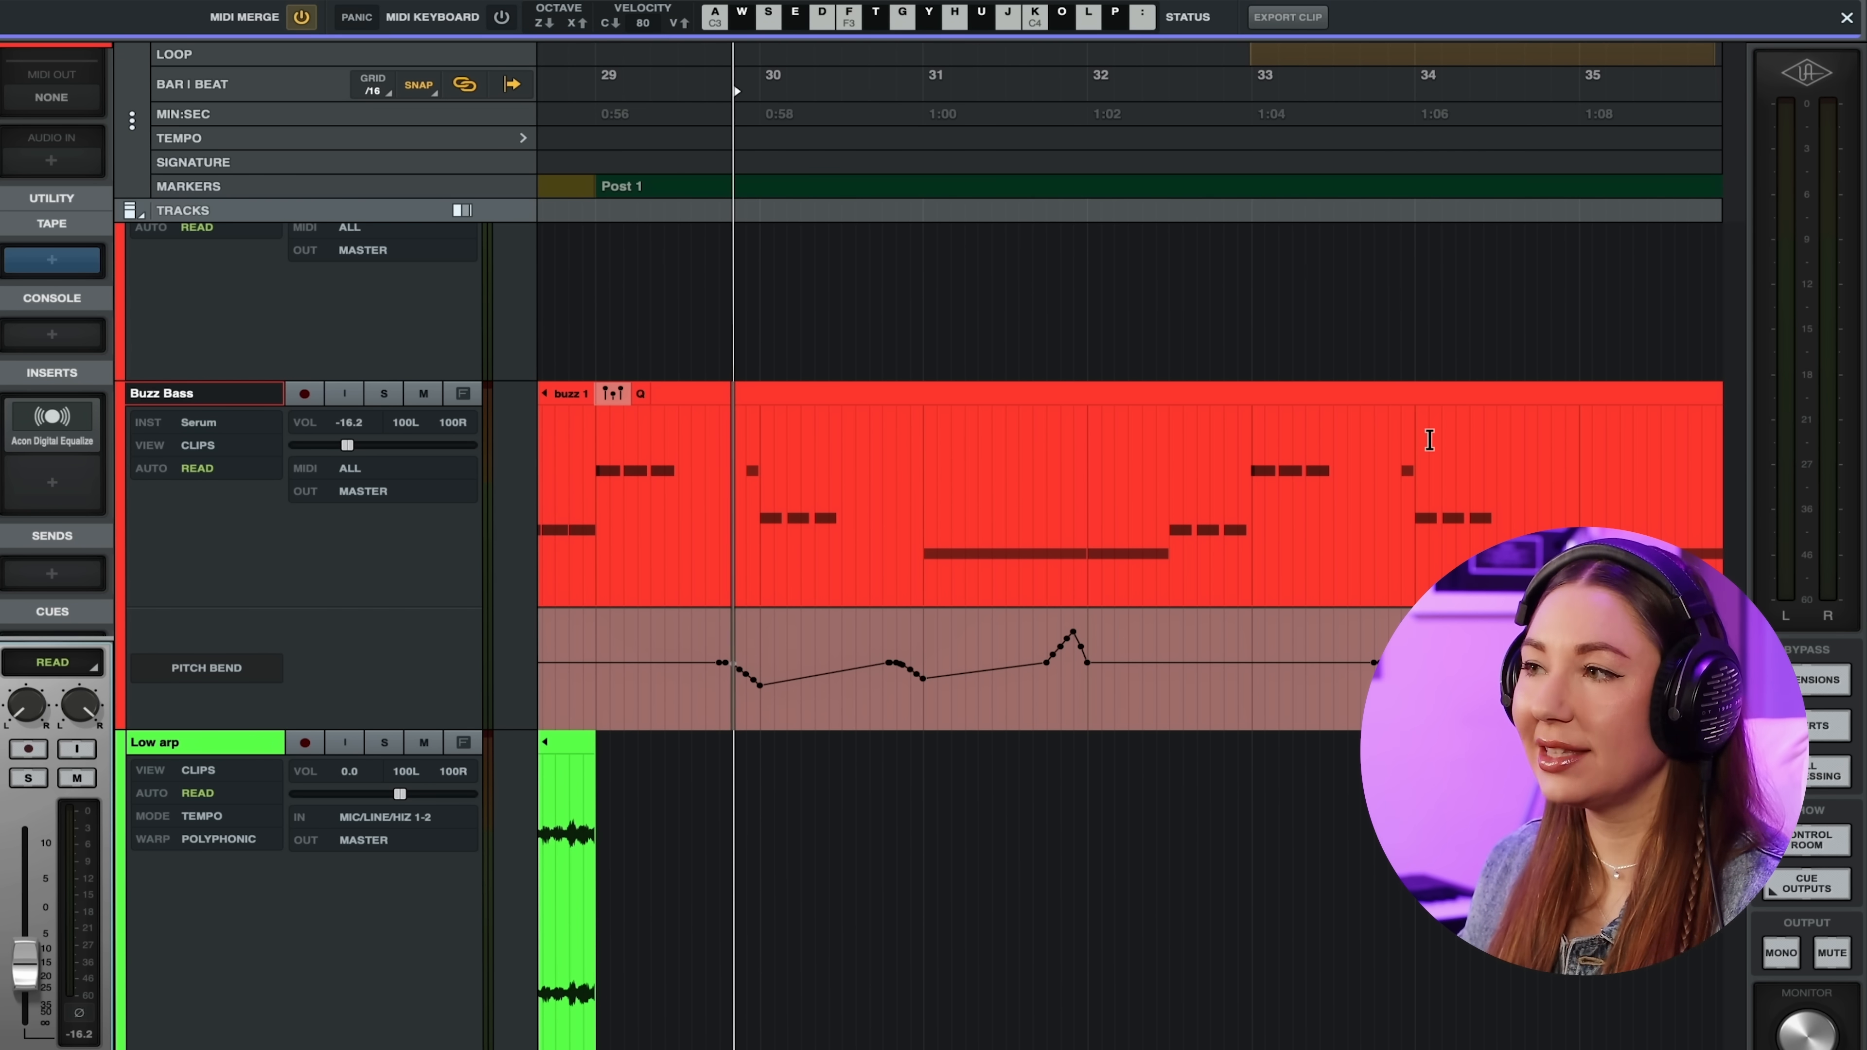
- Play the Buzz Bass part with its pitch bends from just before bar 30 in Post 1
{"action": "key", "text": "space"}
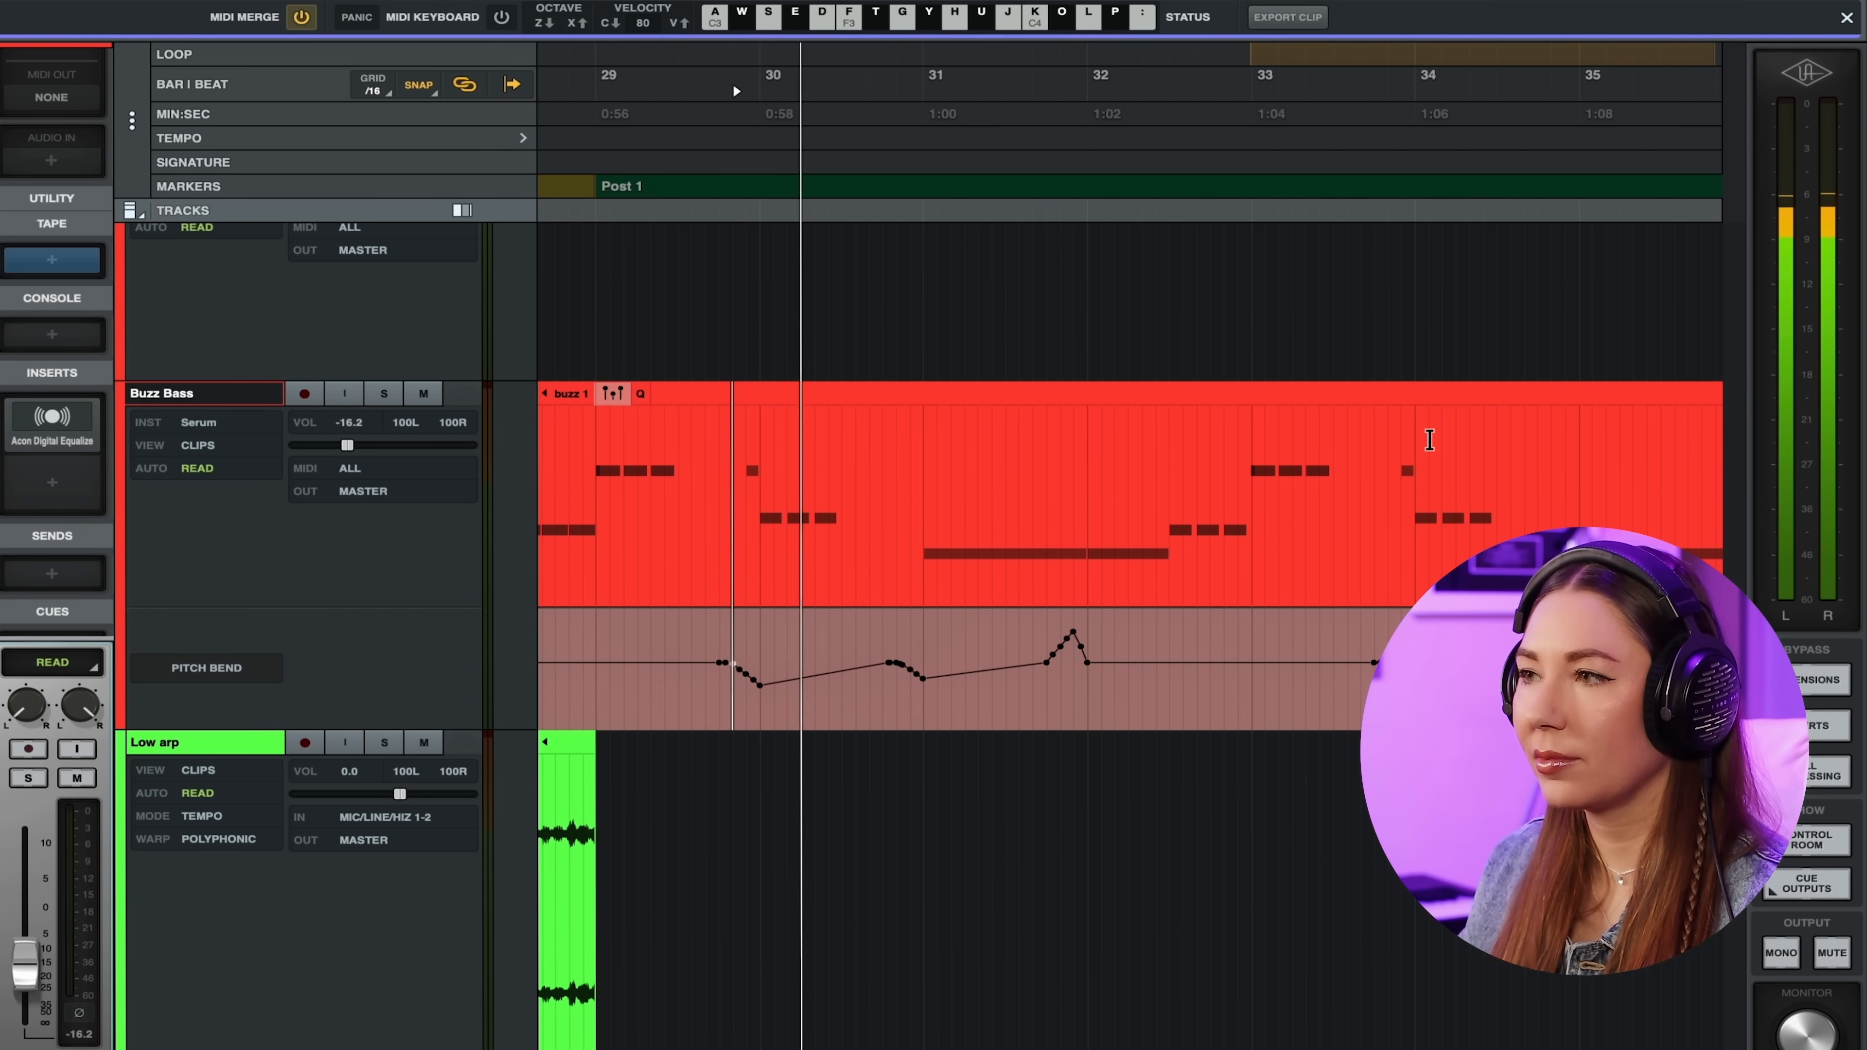